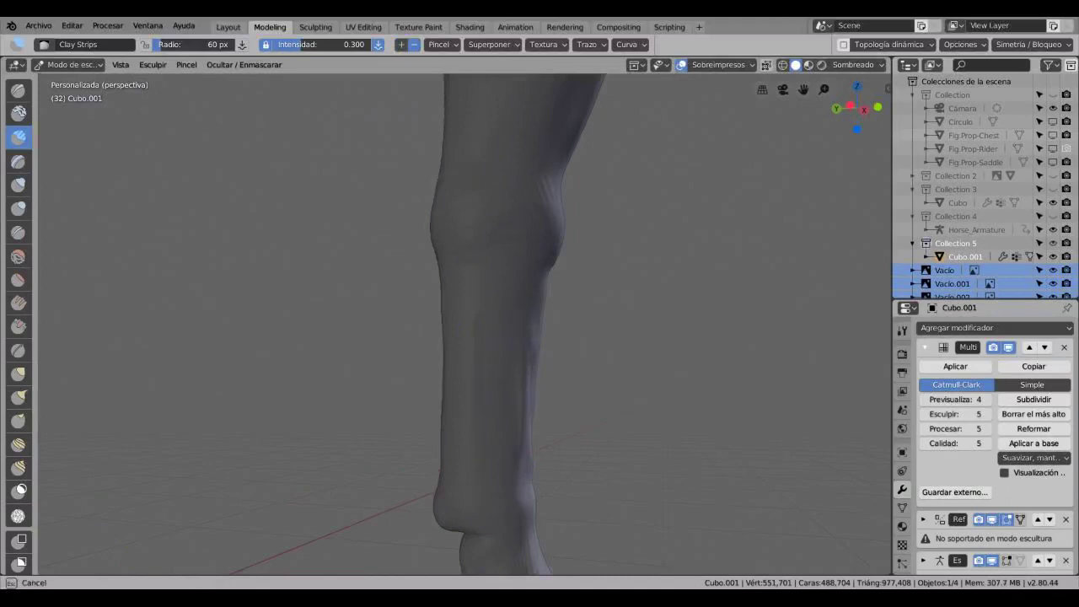
- Sculpt long vertical tendon grooves on the horse's lower front leg with the Blob brush and soften them with Smooth
mouse_move(506, 338)
middle_mouse_down()
mouse_move(473, 338)
mouse_move(539, 338)
middle_mouse_up()
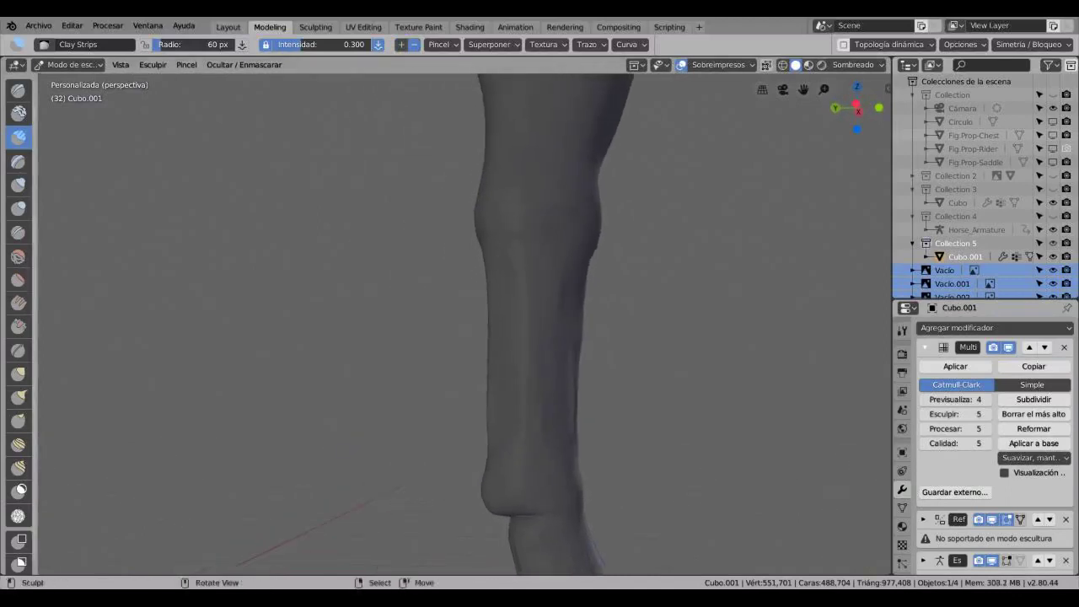
left_click(18, 207)
mouse_move(523, 420)
middle_mouse_down()
mouse_move(482, 420)
mouse_move(460, 445)
middle_mouse_up()
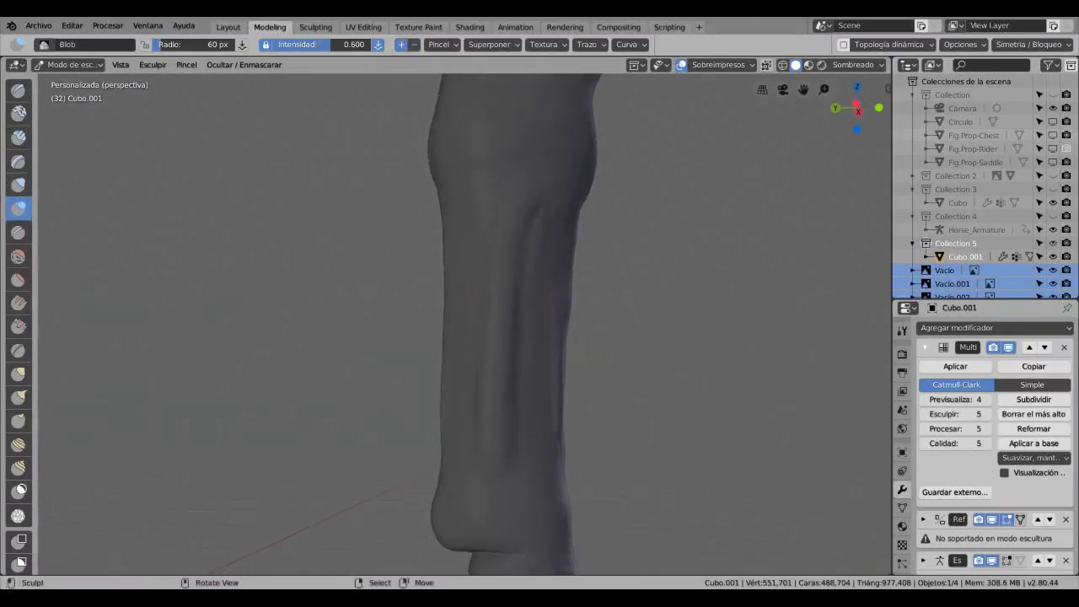
key("s")
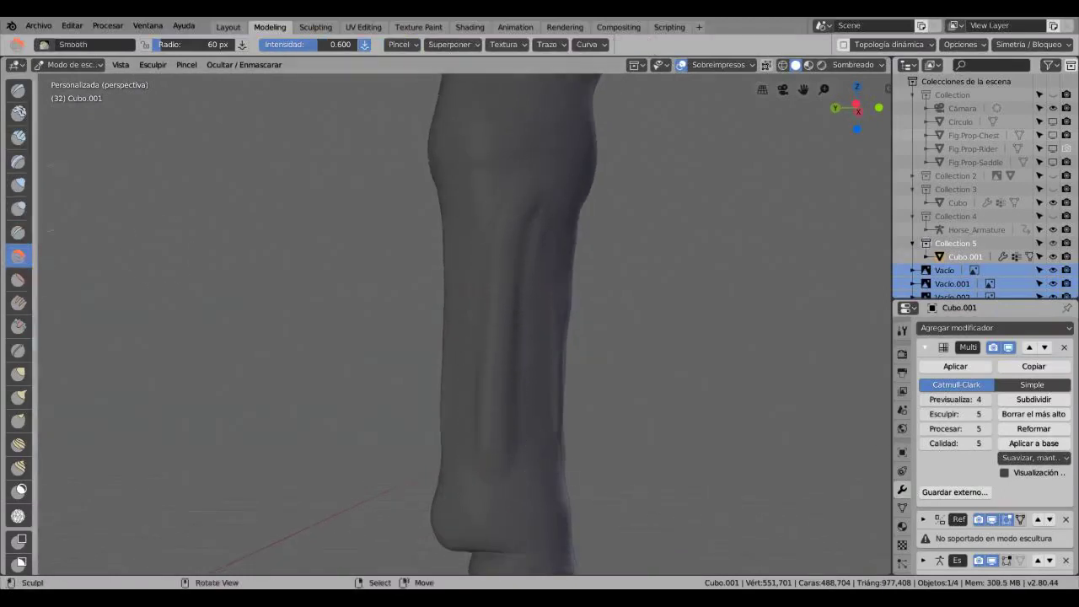
left_click(18, 207)
- Deepen the lower front leg's tendon grooves with the Crease brush and refine the leg with the Clay Strips and Inflate/Deflate brushes
key("shift+c")
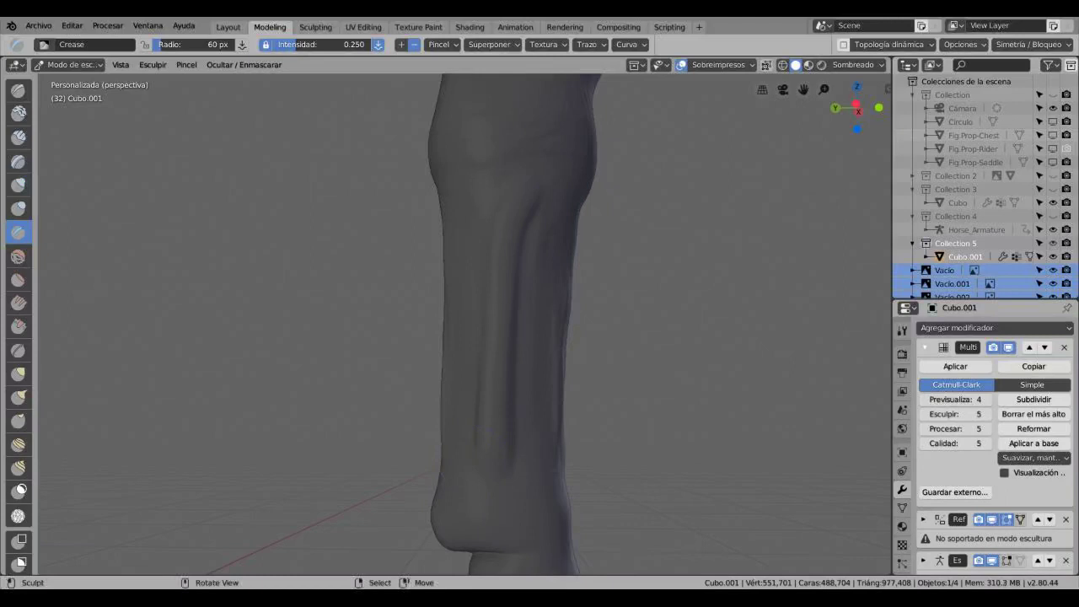
left_click(18, 136)
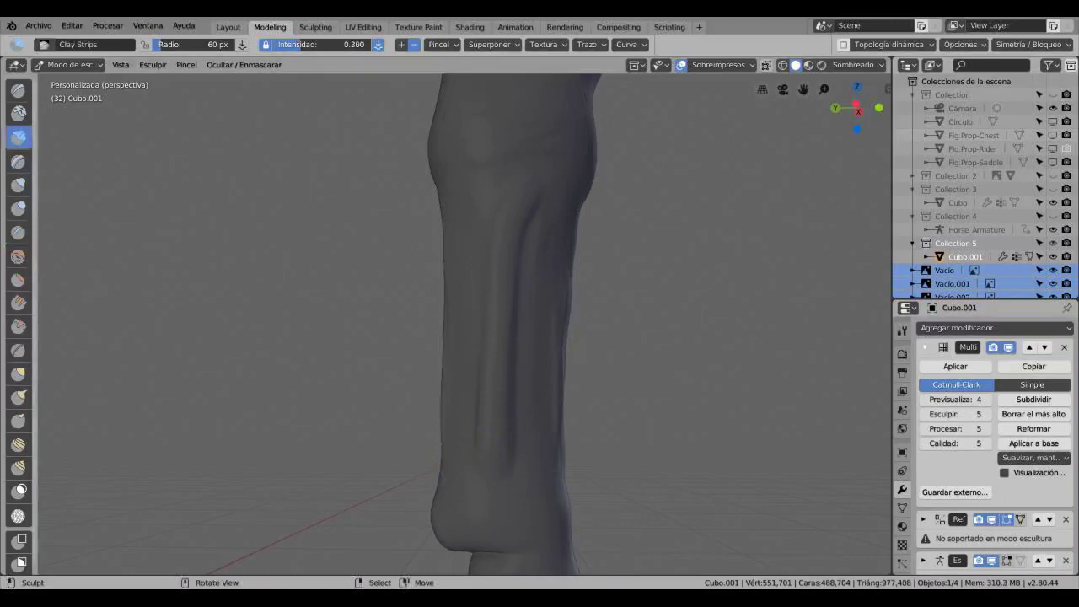
mouse_move(421, 338)
middle_mouse_down()
mouse_move(506, 337)
mouse_move(304, 338)
middle_mouse_up()
key("ctrl")
left_click(18, 89)
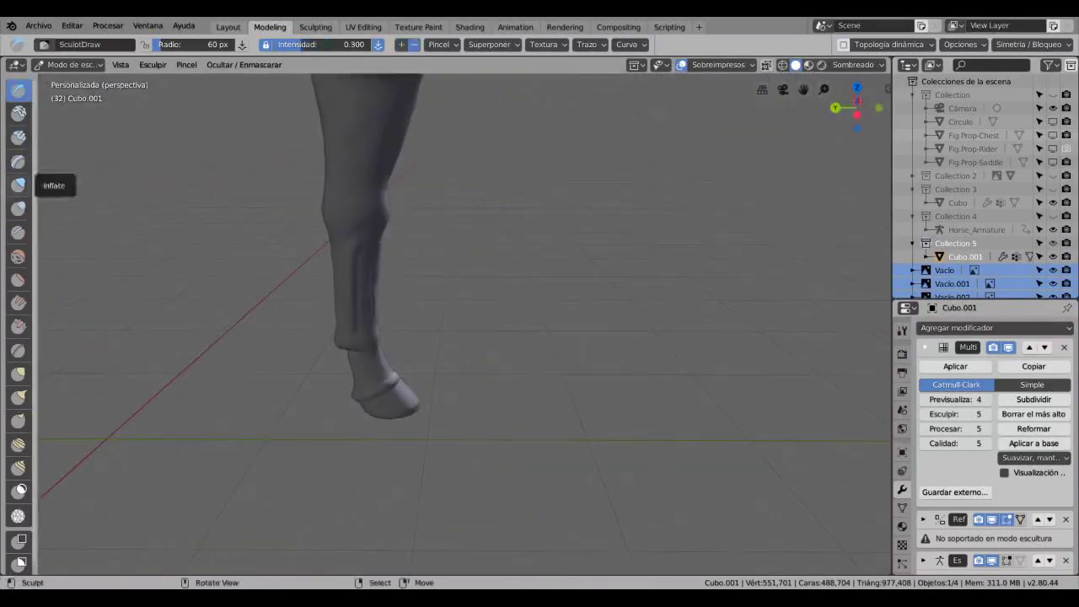
left_click(19, 184)
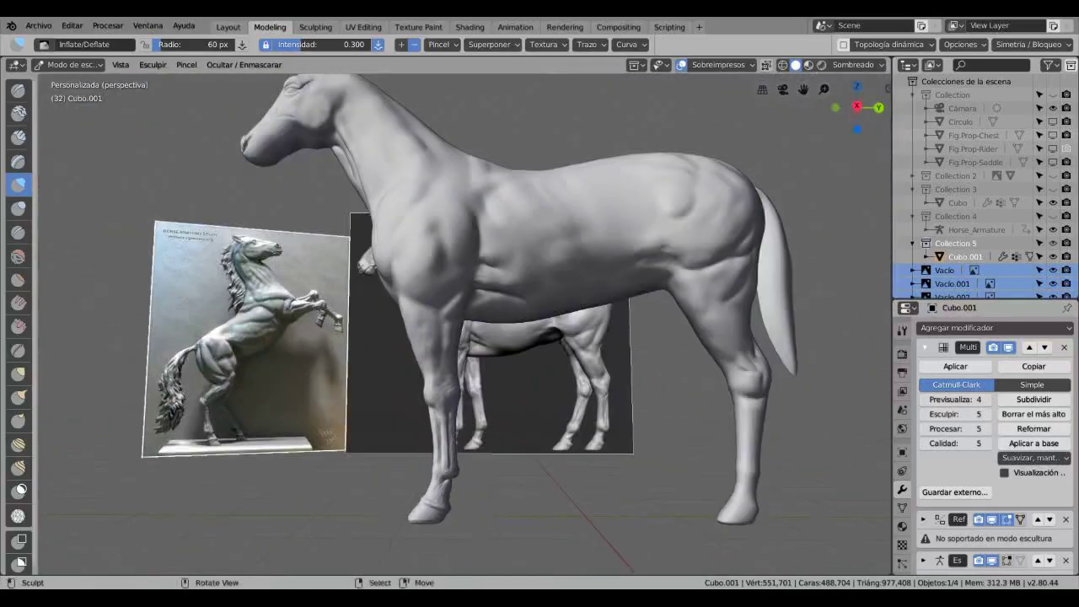
- Build up the muscle bands across the horse's neck with the Clay Strips brush and blend them with Smooth
left_click(19, 137)
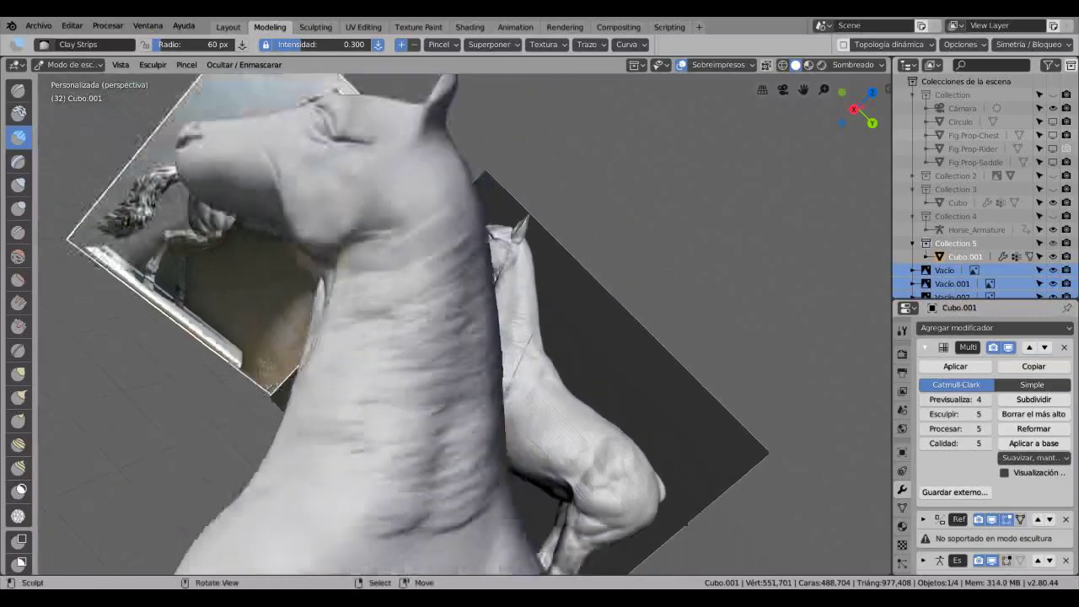
mouse_move(464, 320)
middle_mouse_down()
mouse_move(573, 307)
mouse_move(506, 314)
middle_mouse_up()
key("s")
scroll(468, 319, "down", 2)
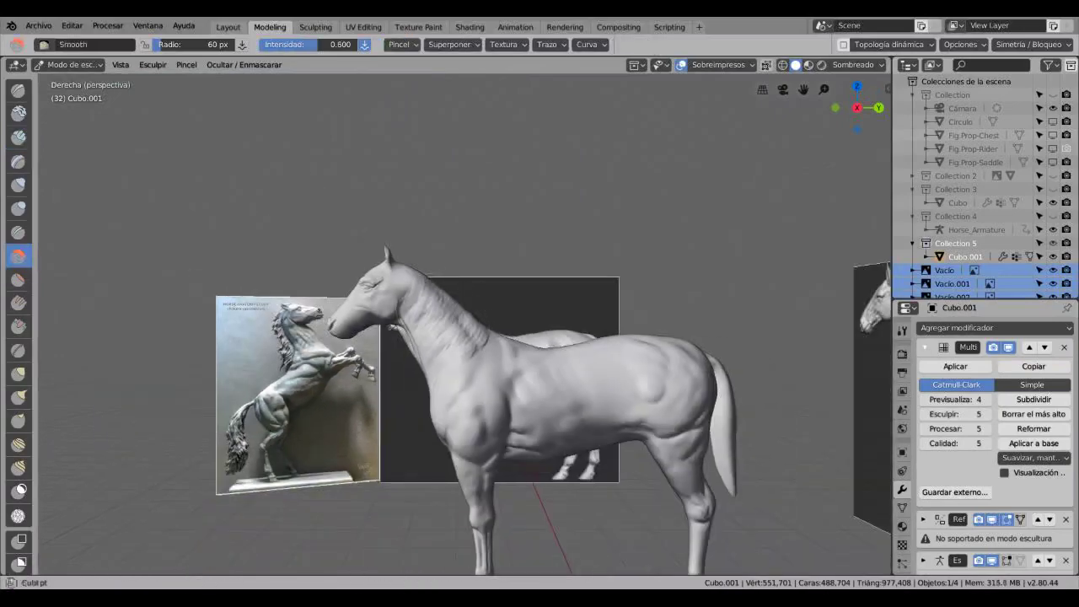
mouse_move(494, 325)
middle_mouse_down()
mouse_move(447, 316)
mouse_move(506, 320)
mouse_move(472, 317)
mouse_move(447, 295)
mouse_move(472, 303)
mouse_move(424, 301)
mouse_move(447, 303)
middle_mouse_up()
- Sharpen the muscle edges on the neck and shoulder with the Crease brush
key("shift+c")
left_click(441, 44)
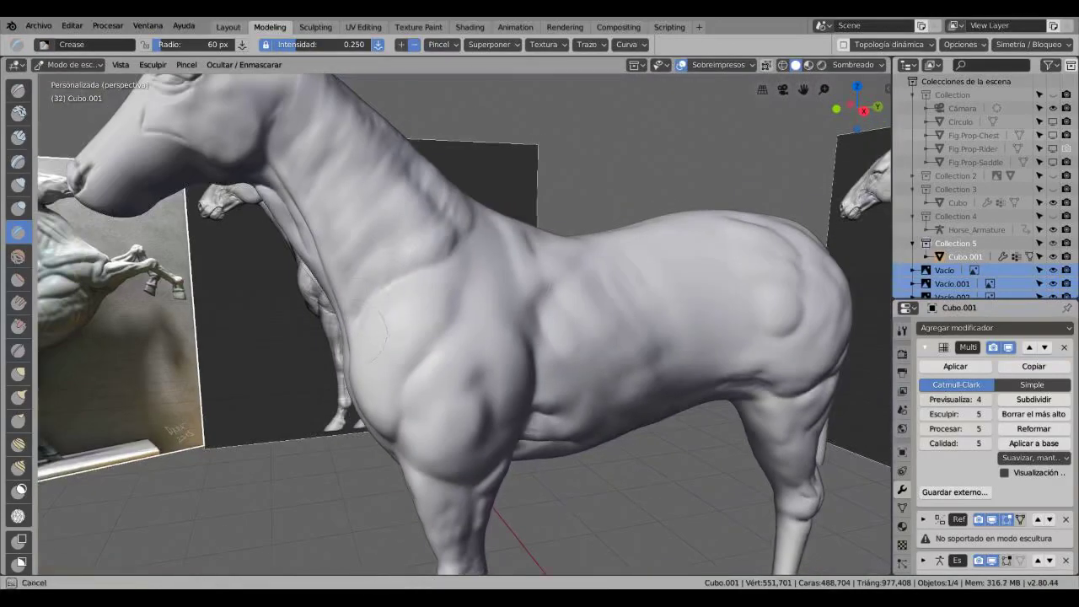
scroll(460, 306, "down", 4)
middle_click_drag(447, 303, 371, 307)
- Review the Inflate/Deflate brush's stroke settings and sculpt further strokes along the side of the neck with that brush
key("i")
scroll(371, 307, "up", 2)
left_click(588, 44)
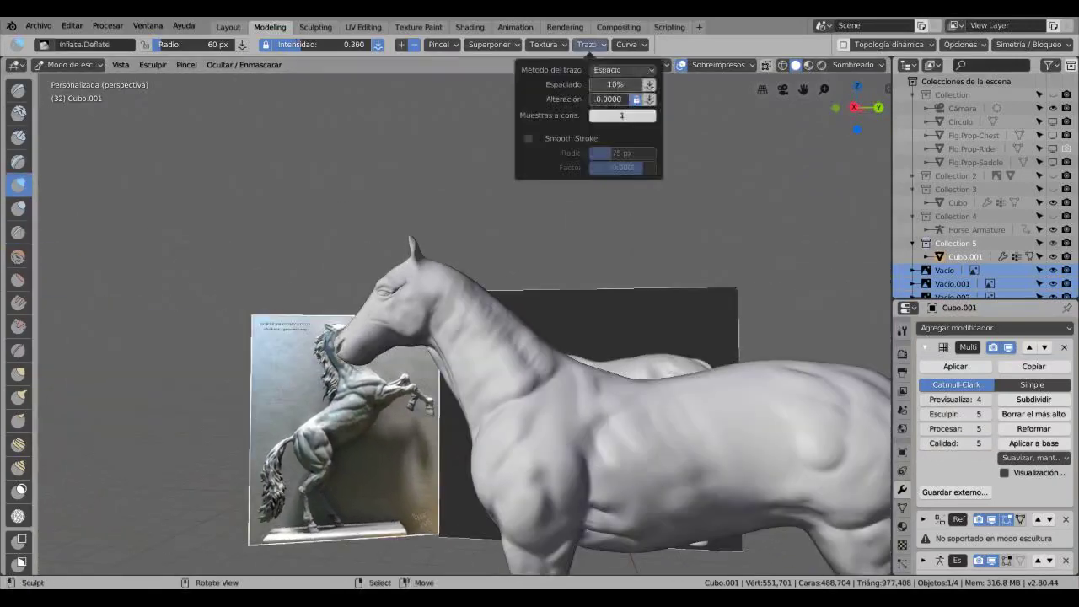
left_click(587, 44)
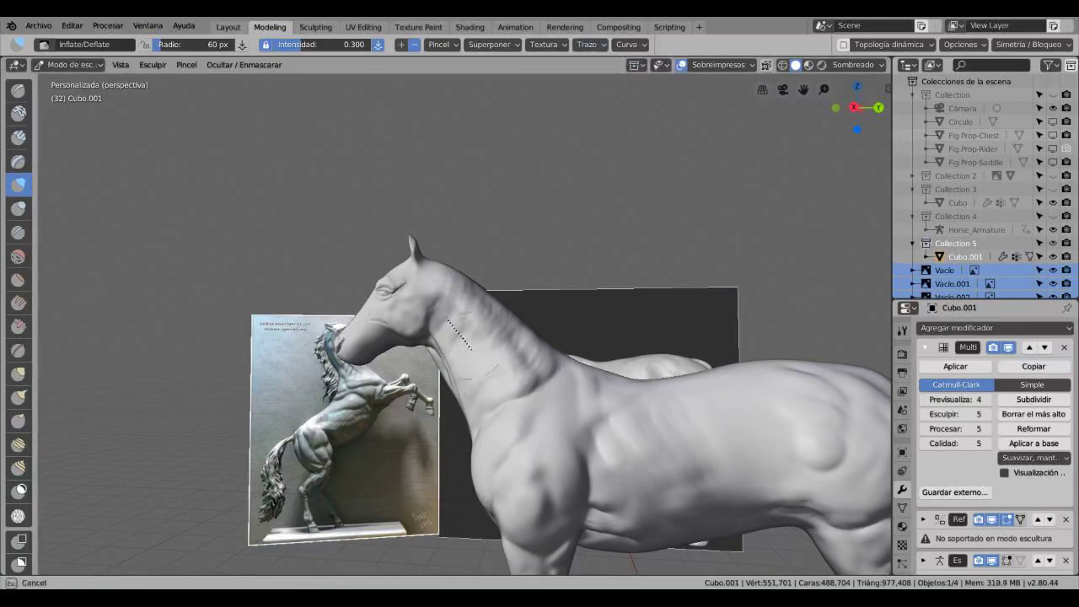
scroll(463, 320, "down", 5)
mouse_move(464, 320)
middle_mouse_down()
mouse_move(422, 278)
mouse_move(456, 303)
middle_mouse_up()
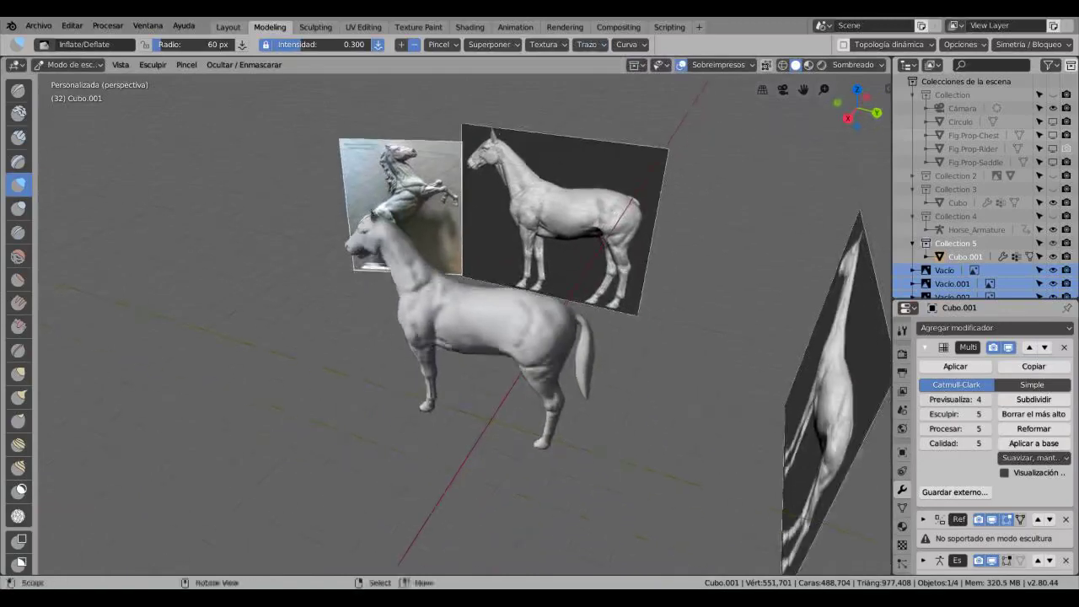
scroll(464, 321, "up", 3)
scroll(464, 320, "down", 3)
- Switch to object mode and examine the horse together with the viewport overlay and shading options
left_click(70, 64)
left_click(59, 95)
middle_click_drag(421, 397, 607, 161)
scroll(582, 177, "up", 5)
left_click(719, 64)
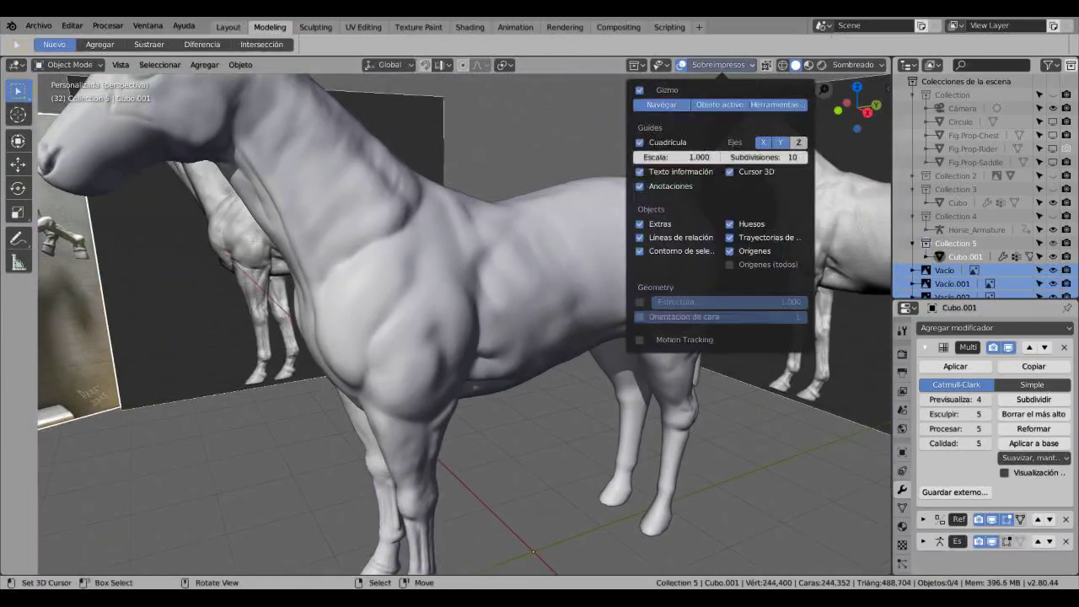
left_click(856, 65)
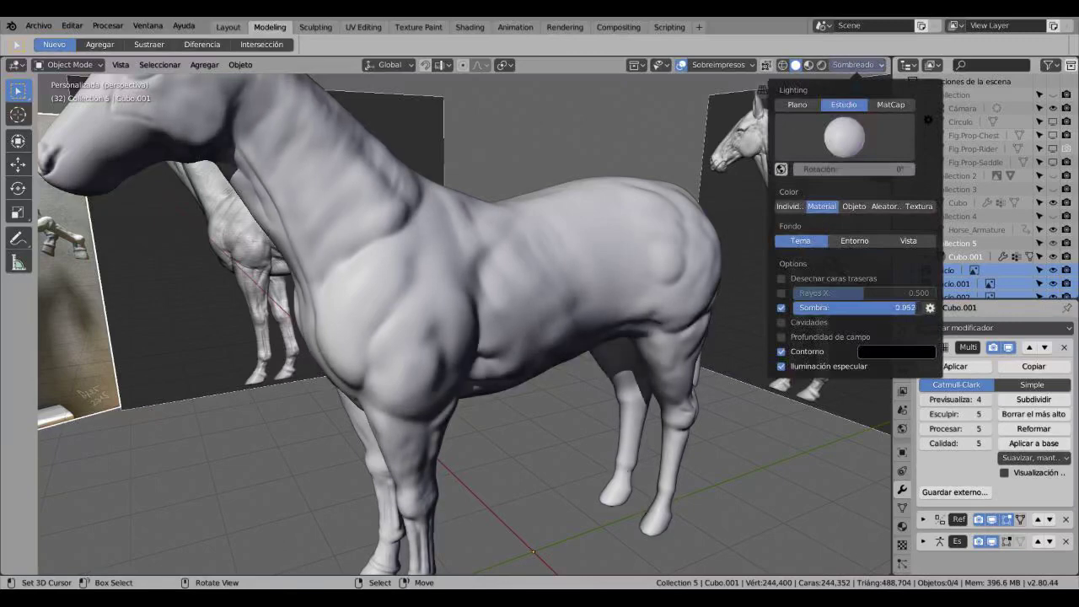
scroll(591, 355, "down", 4)
middle_click_drag(590, 354, 371, 357)
- Return to sculpt mode and rough in the ribs behind the shoulder with the Clay Strips brush
left_click(69, 65)
left_click(76, 107)
scroll(506, 358, "up", 1)
left_click(18, 137)
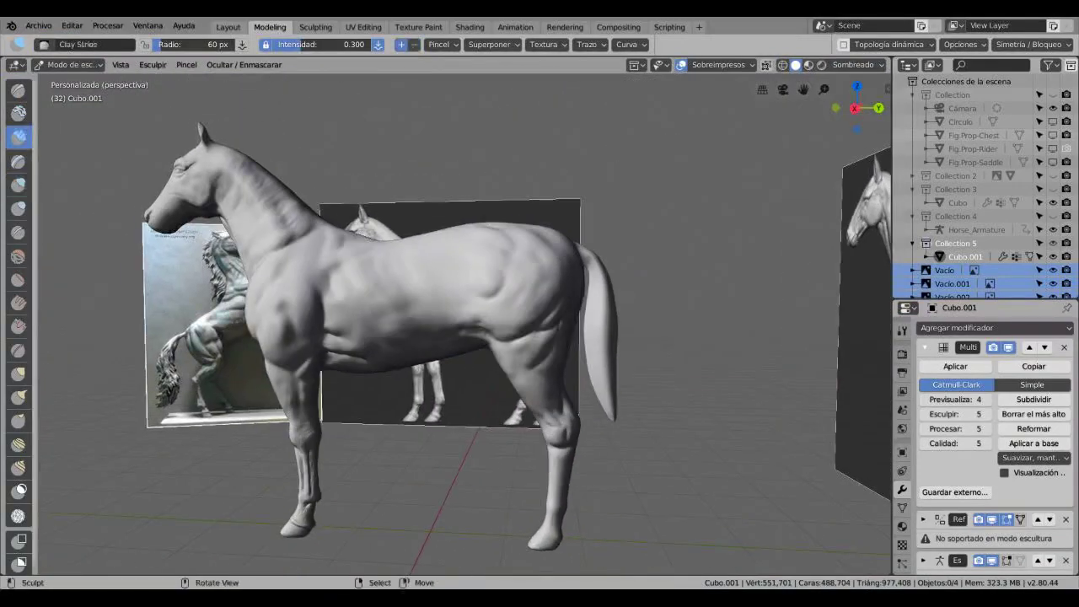
mouse_move(371, 269)
middle_mouse_down()
mouse_move(371, 421)
mouse_move(371, 354)
mouse_move(338, 354)
middle_mouse_up()
scroll(371, 354, "down", 5)
scroll(371, 354, "up", 5)
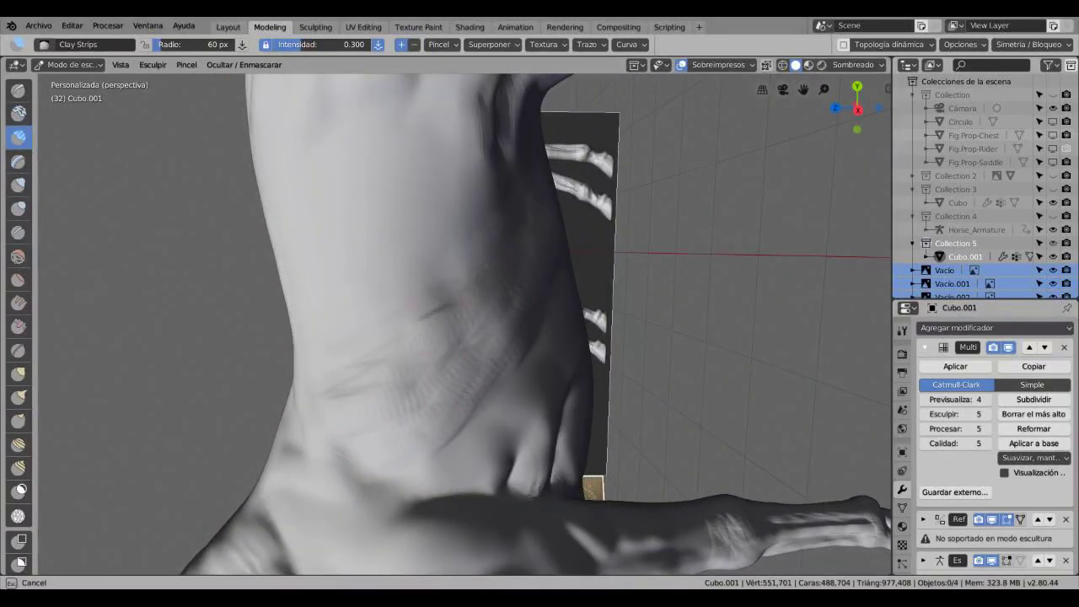
key("KP_3")
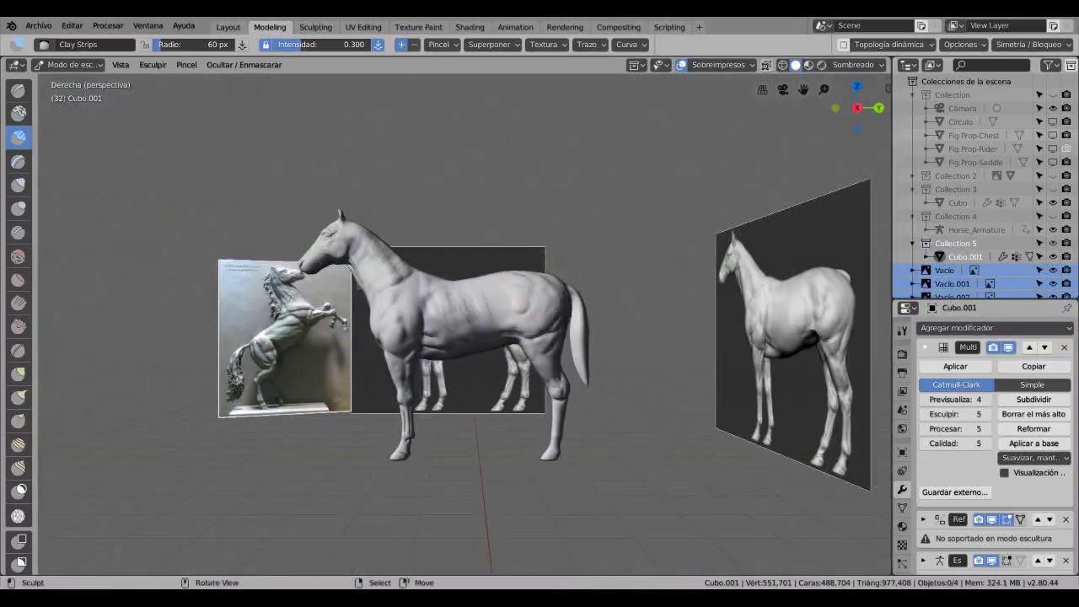
- Continue the slanted rib strokes along the barrel towards the flank with the Clay Strips brush in an orthographic view
middle_click_drag(473, 337, 498, 523)
mouse_move(485, 354)
middle_mouse_down()
mouse_move(502, 355)
mouse_move(514, 439)
mouse_move(557, 539)
mouse_move(556, 438)
mouse_move(451, 396)
mouse_move(493, 448)
mouse_move(565, 485)
mouse_move(452, 401)
mouse_move(498, 337)
middle_mouse_up()
key("ctrl+KP_3")
scroll(465, 324, "up", 4)
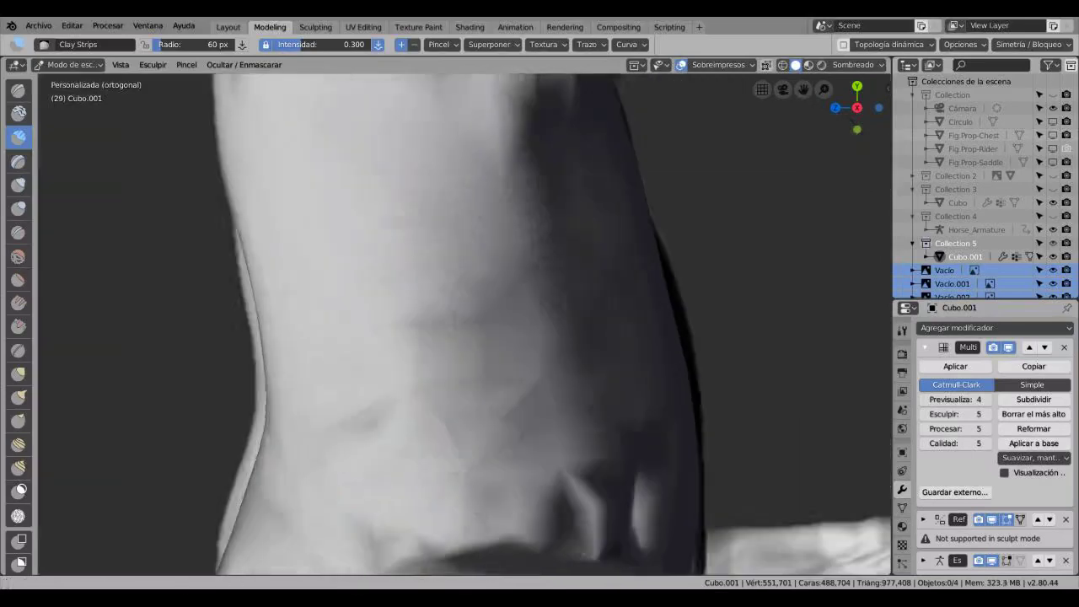
scroll(506, 405, "up", 2)
left_click_drag(385, 339, 473, 306)
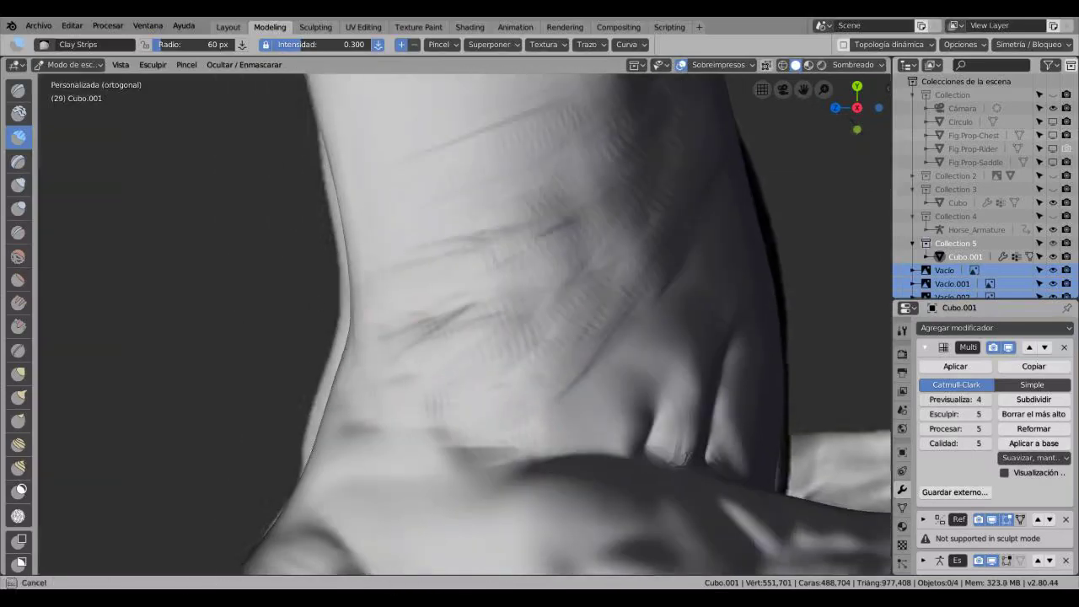
middle_click_drag(464, 295, 464, 447, "shift")
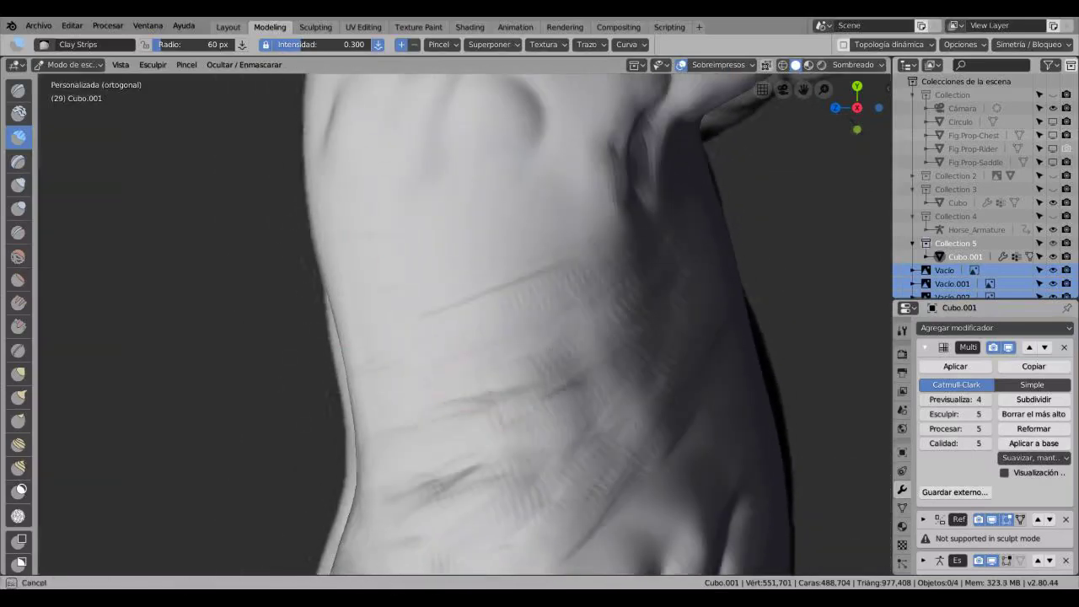
mouse_move(506, 337)
middle_mouse_down()
mouse_move(591, 320)
mouse_move(674, 329)
mouse_move(506, 338)
middle_mouse_up()
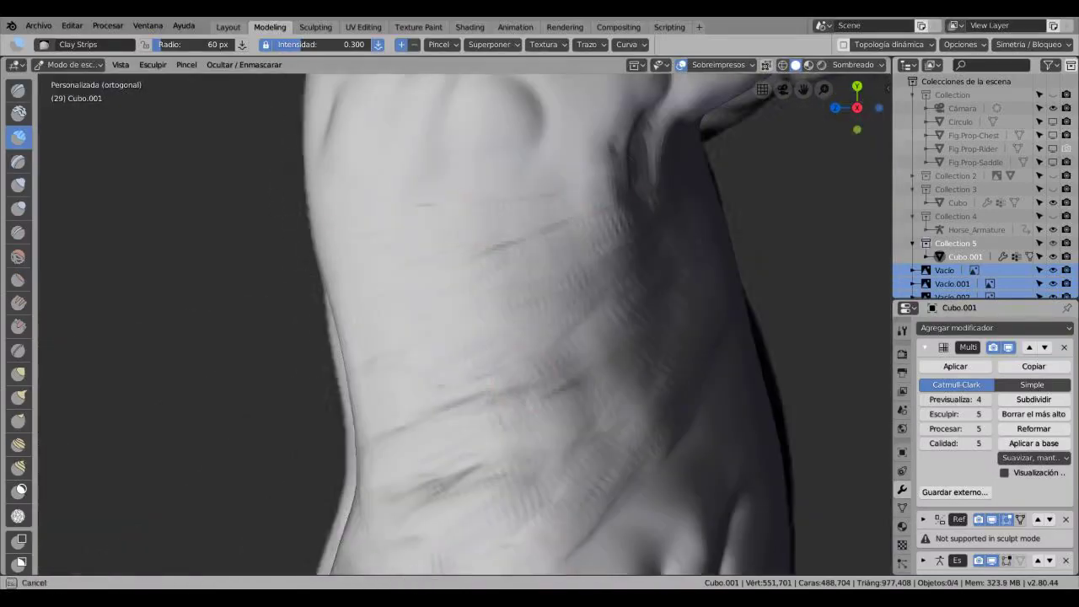
- Carry the Clay Strips strokes back from the flank over the hip and croup muscles
middle_click_drag(472, 287, 447, 447, "shift")
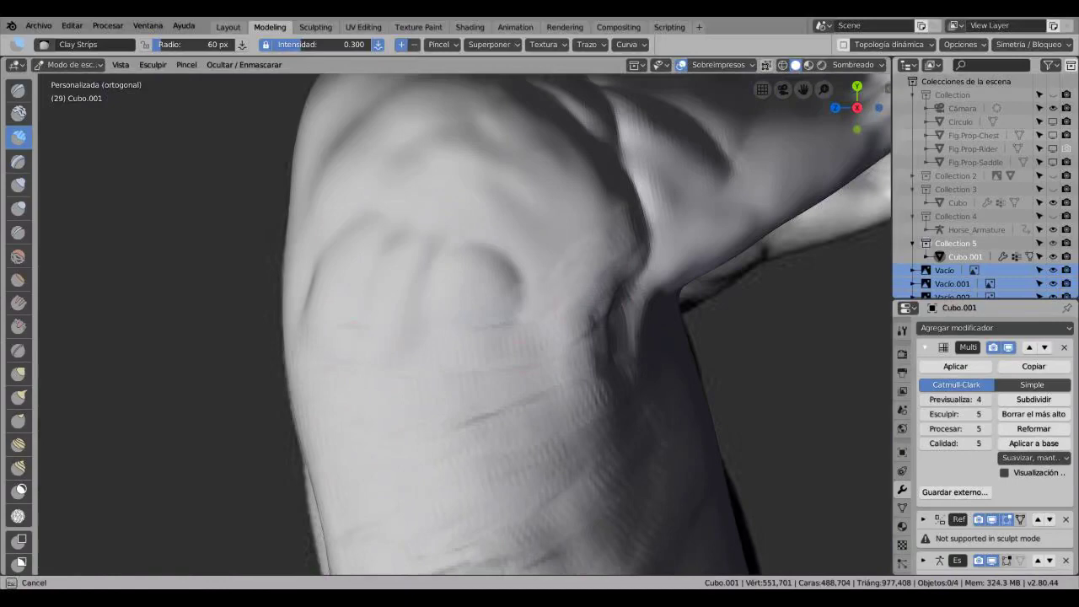
middle_click_drag(464, 278, 532, 363, "shift")
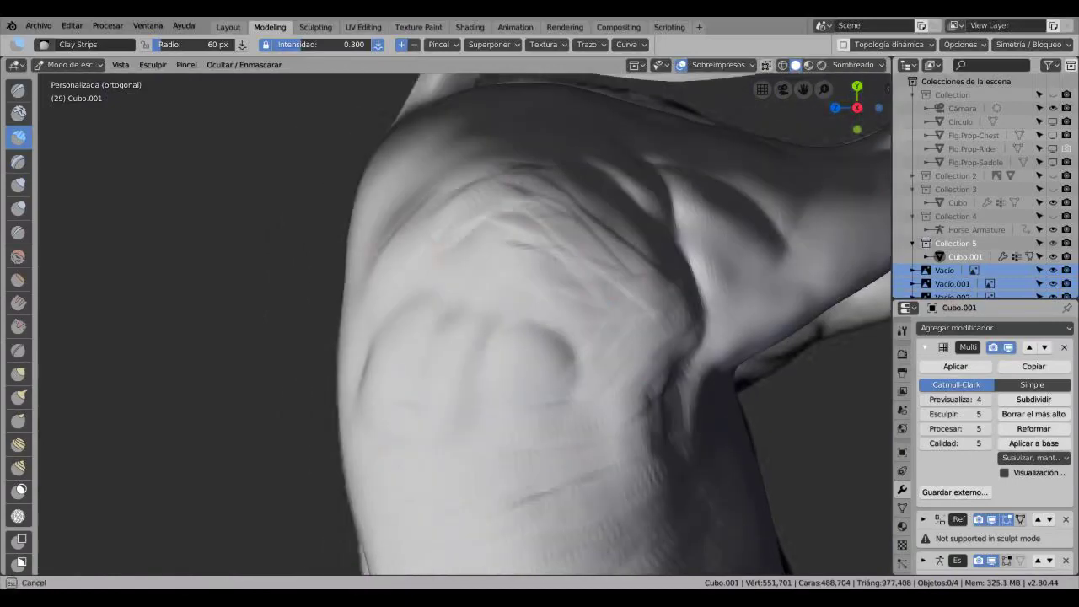
left_click_drag(493, 240, 565, 215)
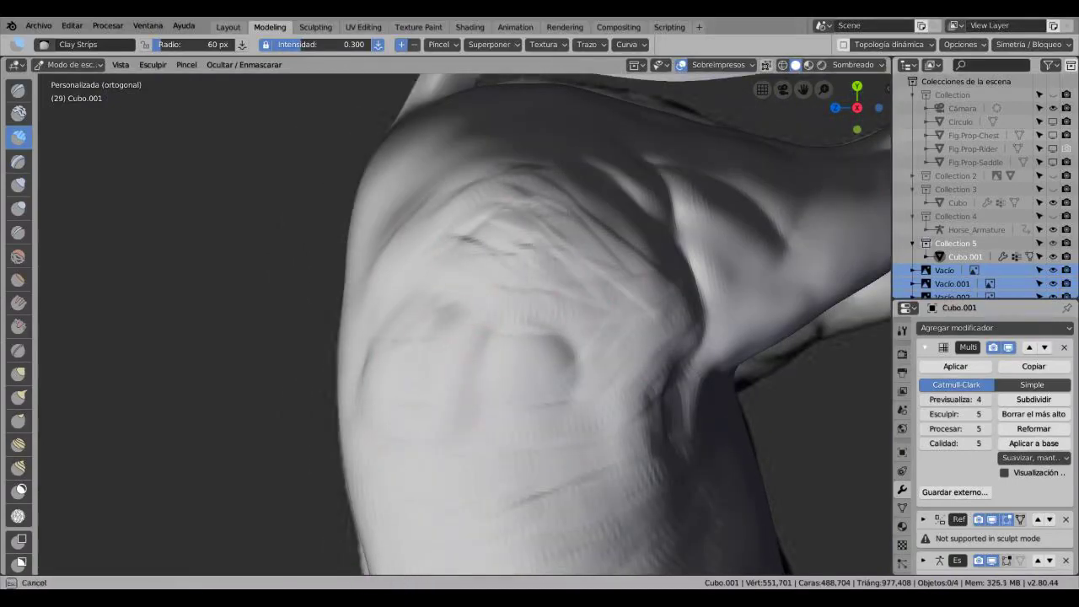
- Add more Clay Strips strokes to the rib area just behind the shoulder and front leg
scroll(464, 321, "down", 3)
scroll(464, 321, "up", 8)
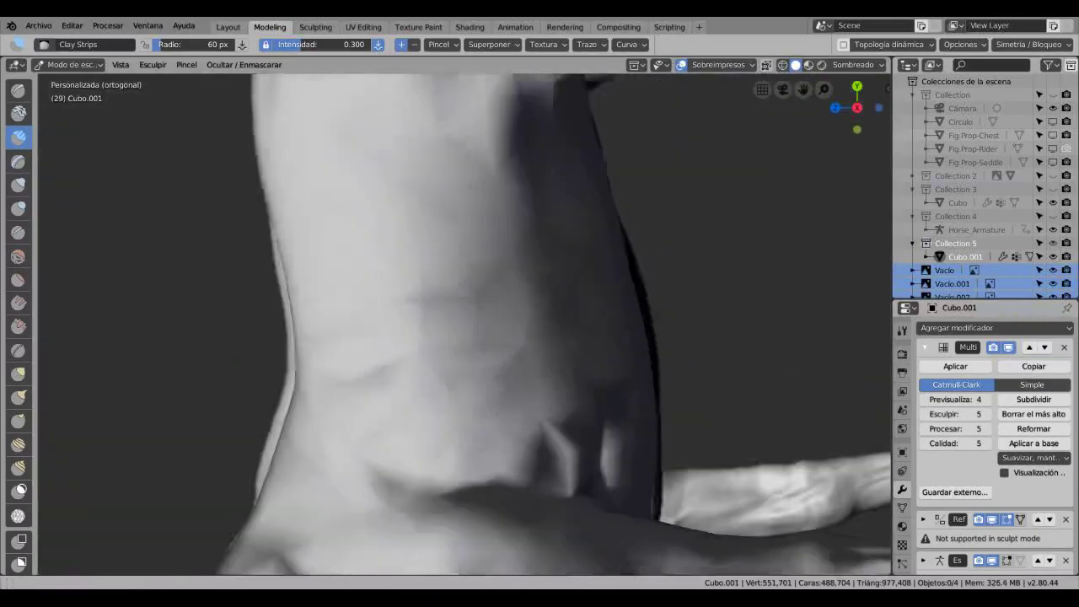
mouse_move(451, 445)
left_mouse_down()
mouse_move(484, 417)
mouse_move(510, 330)
left_mouse_up()
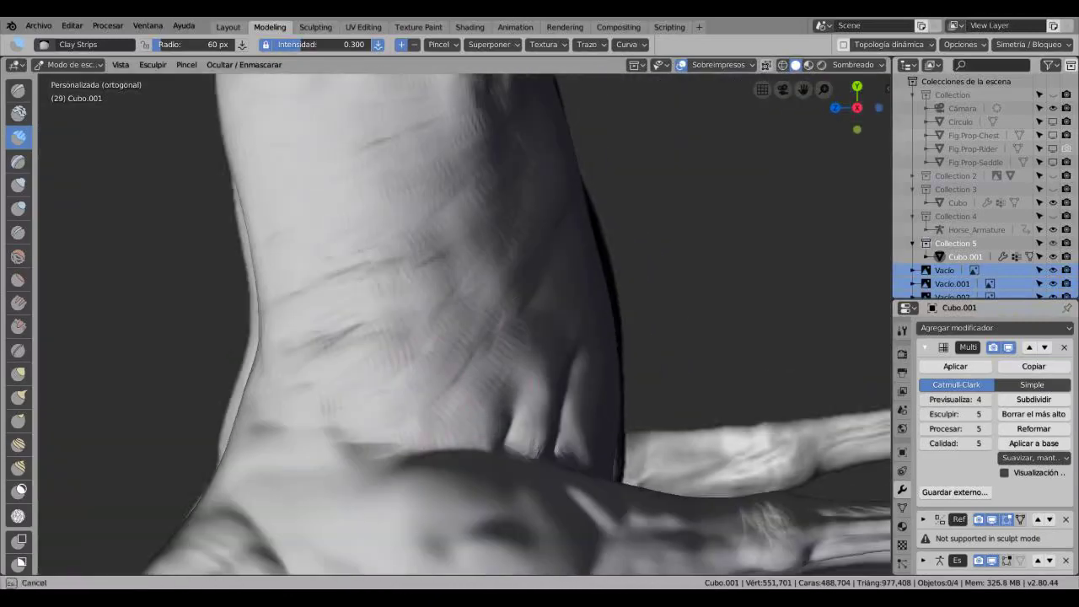
key("KP_3")
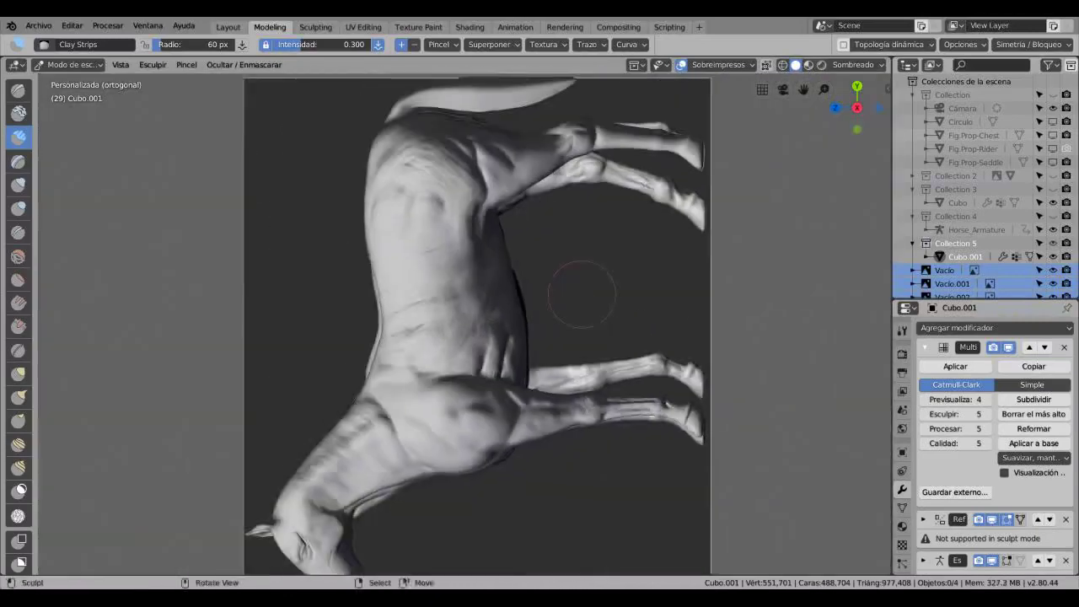
- Build up the muscle strands on the rump and upper hind leg with the Clay Strips brush
middle_click_drag(464, 321, 565, 245)
middle_click_drag(455, 283, 573, 266)
scroll(464, 325, "up", 4)
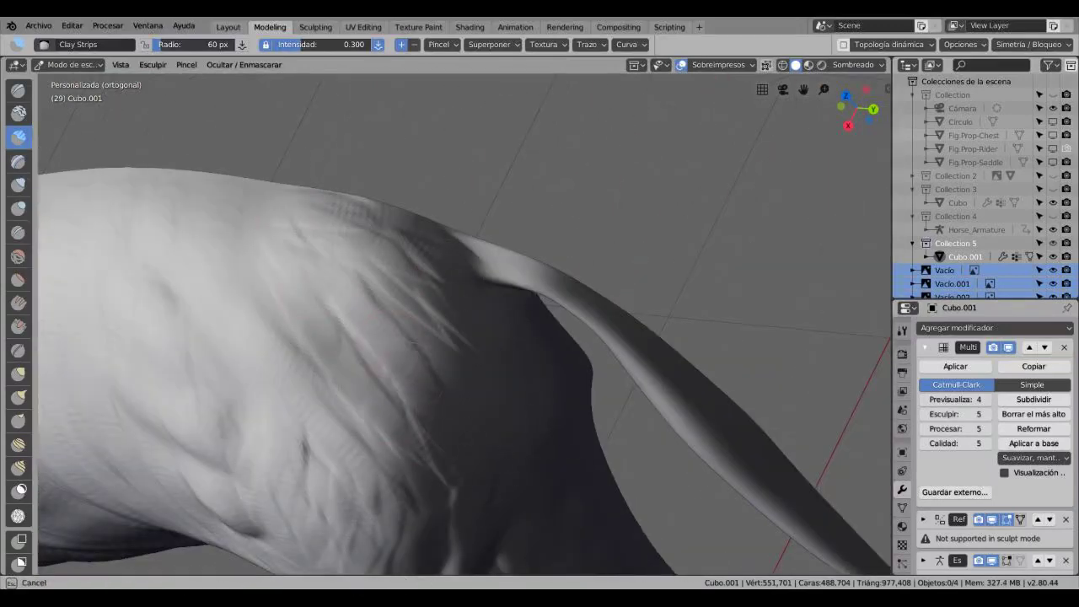
middle_click_drag(464, 325, 591, 303)
scroll(464, 325, "down", 5)
- Blend the clay strokes on the ribs, flank and hindquarters with the Smooth brush and compare the horse with the side reference
key("shift+s")
middle_click_drag(464, 324, 510, 325, "shift")
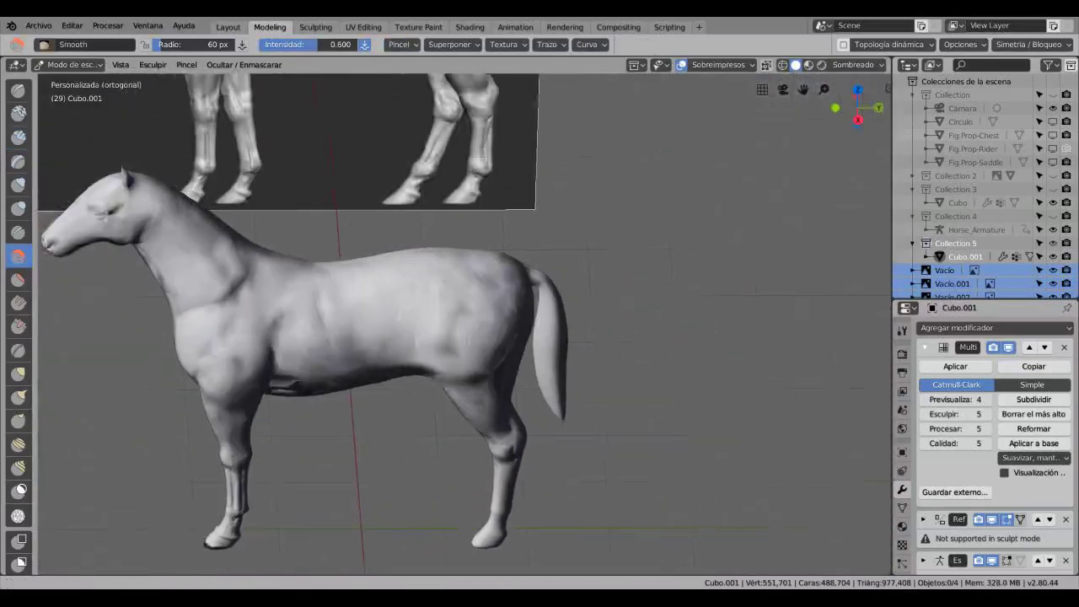
scroll(463, 325, "down", 2)
scroll(401, 297, "down", 2)
scroll(464, 325, "up", 5)
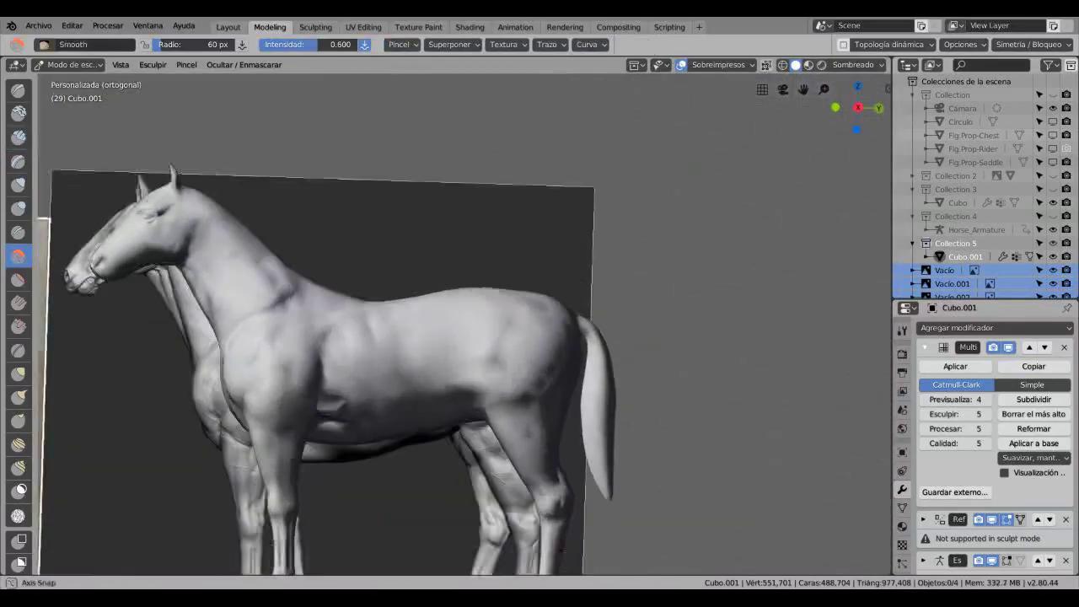
mouse_move(470, 371)
middle_mouse_down()
mouse_move(506, 346)
mouse_move(456, 268)
mouse_move(477, 414)
mouse_move(573, 293)
middle_mouse_up()
key("KP_3")
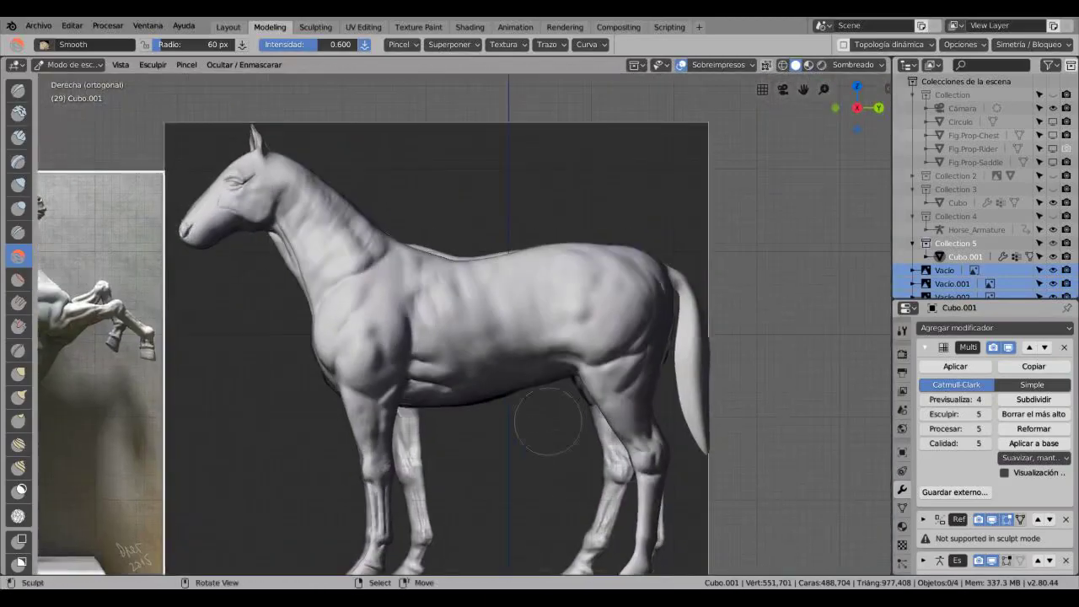
- Carve slanted rib lines behind the shoulder with the Crease brush and build up the ribs along them with Clay Strips
scroll(548, 422, "up", 6)
key("shift+c")
middle_click_drag(548, 422, 506, 379)
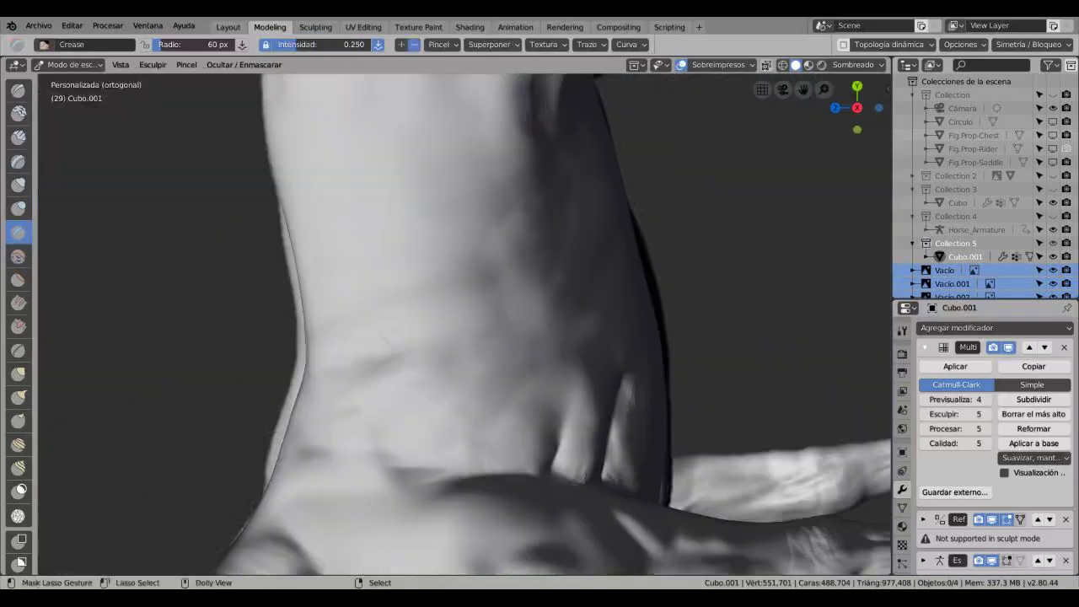
left_click_drag(341, 375, 422, 356)
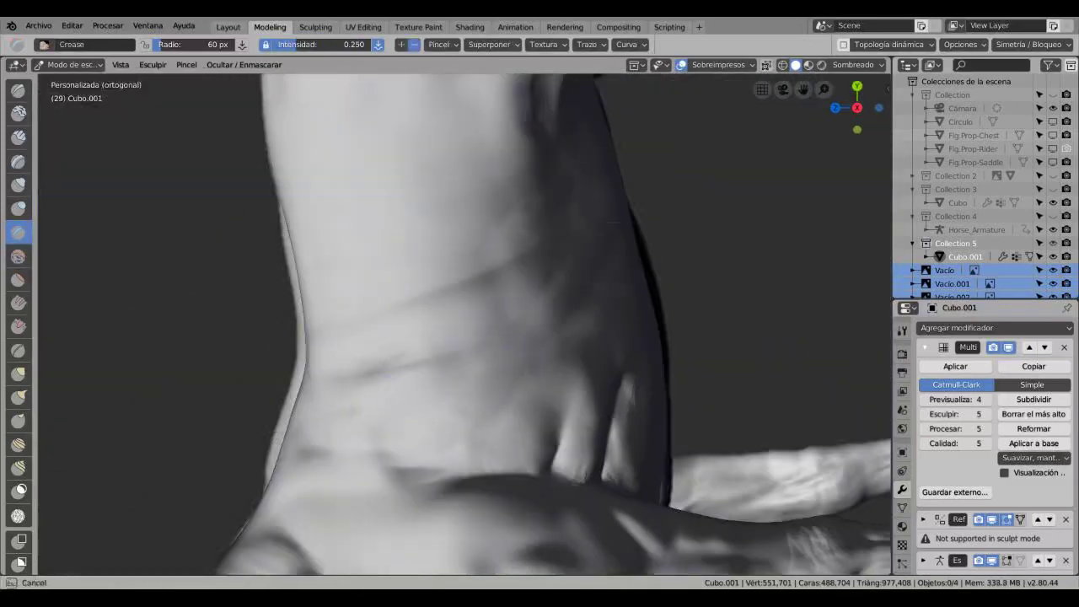
left_click(18, 136)
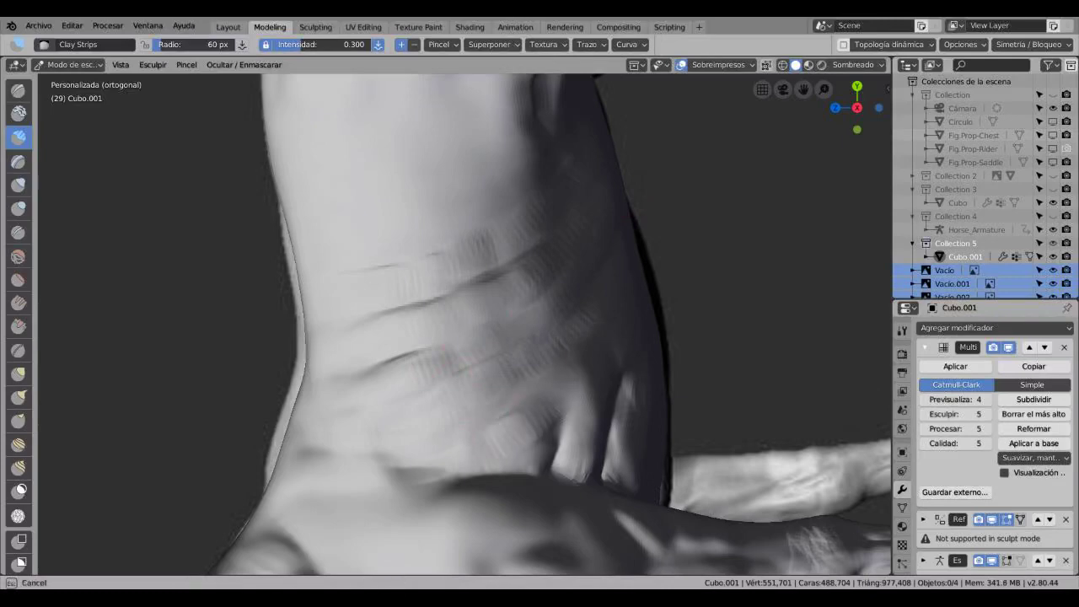
- Build up more ribs along the horse's side behind the shoulder with slanted Clay Strips strokes
middle_click_drag(464, 321, 574, 321)
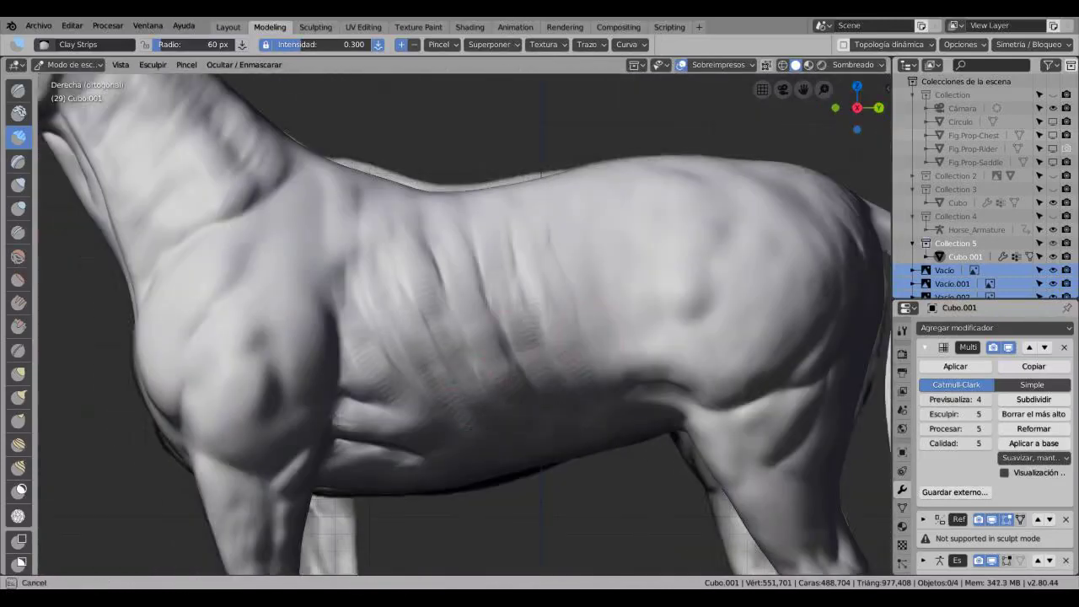
scroll(464, 324, "up", 5)
left_click_drag(447, 371, 413, 296)
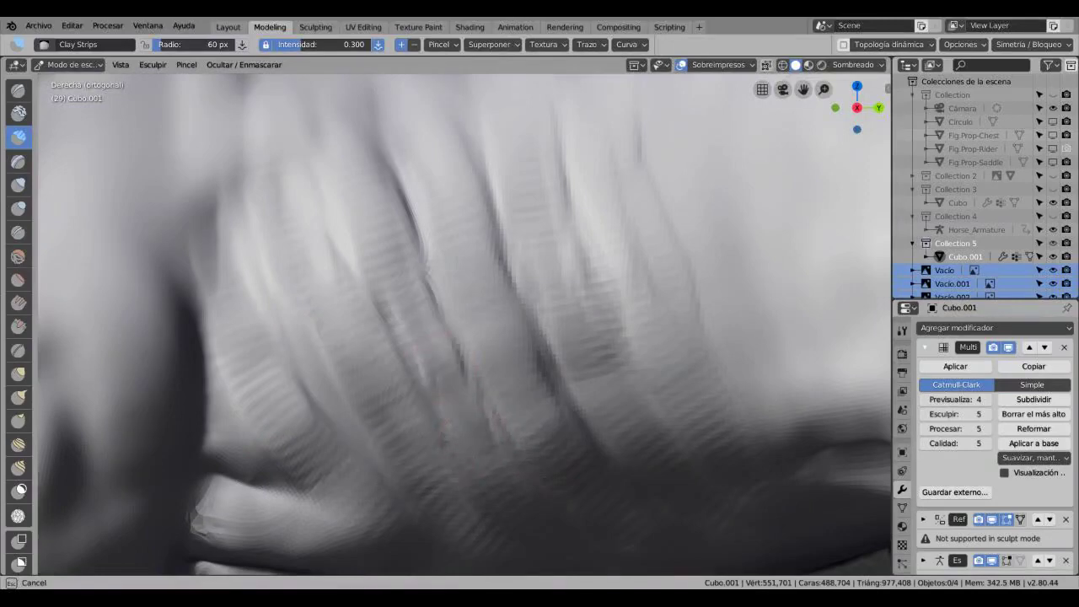
left_click_drag(590, 404, 535, 244)
- Soften the new rib strokes with the Smooth brush and compare the horse with the reference images
left_click(17, 256)
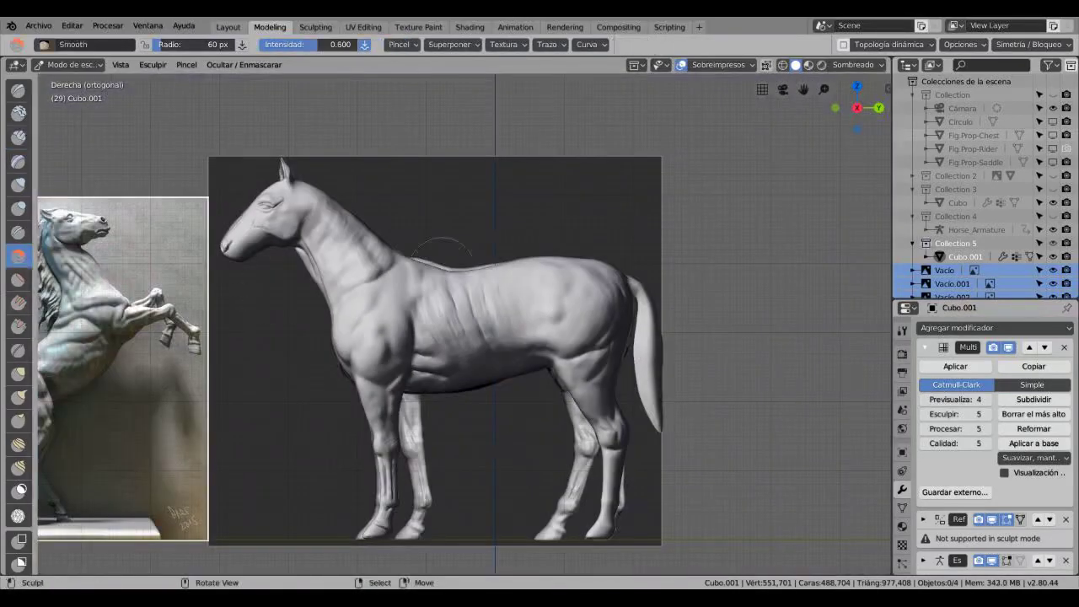
scroll(498, 329, "down", 5)
middle_click_drag(439, 354, 497, 321)
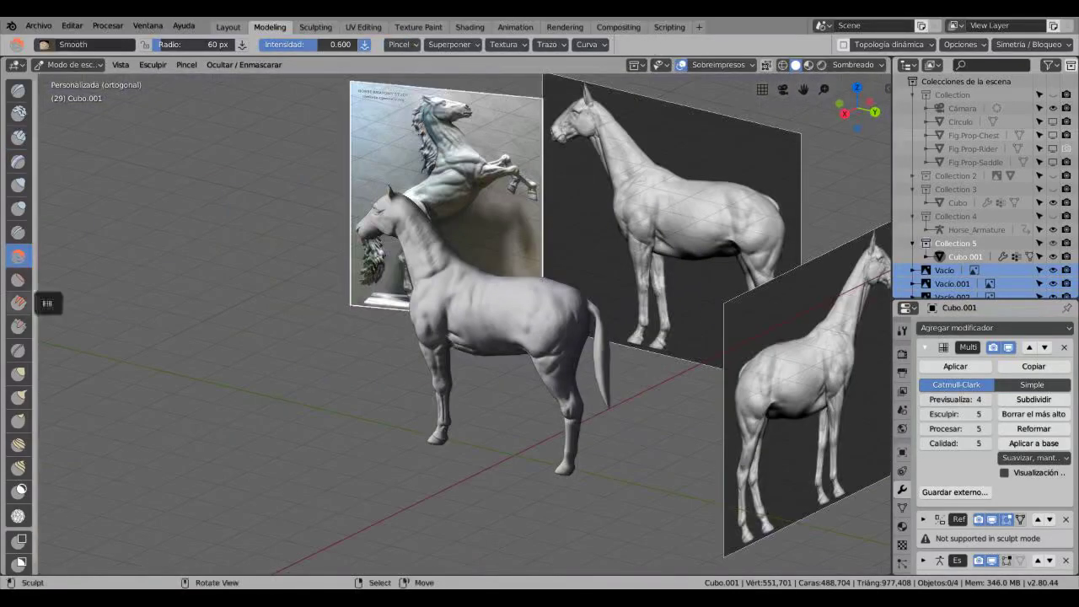
- Flatten the raised ribs behind the shoulder with the Scrape brush at strength 0.5
left_click(17, 326)
scroll(497, 333, "up", 4)
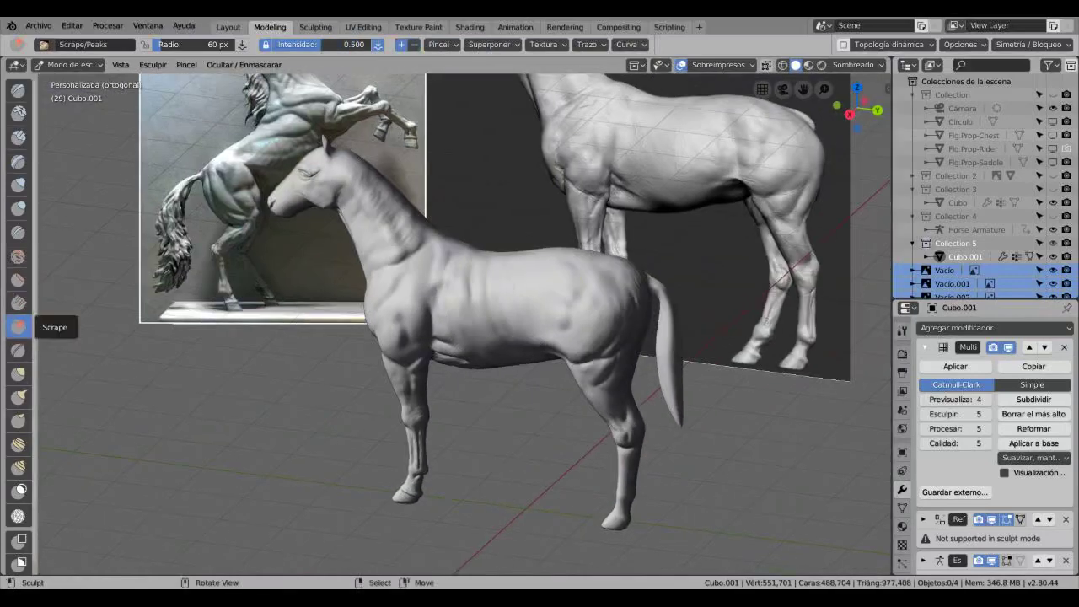
scroll(75, 388, "up", 5)
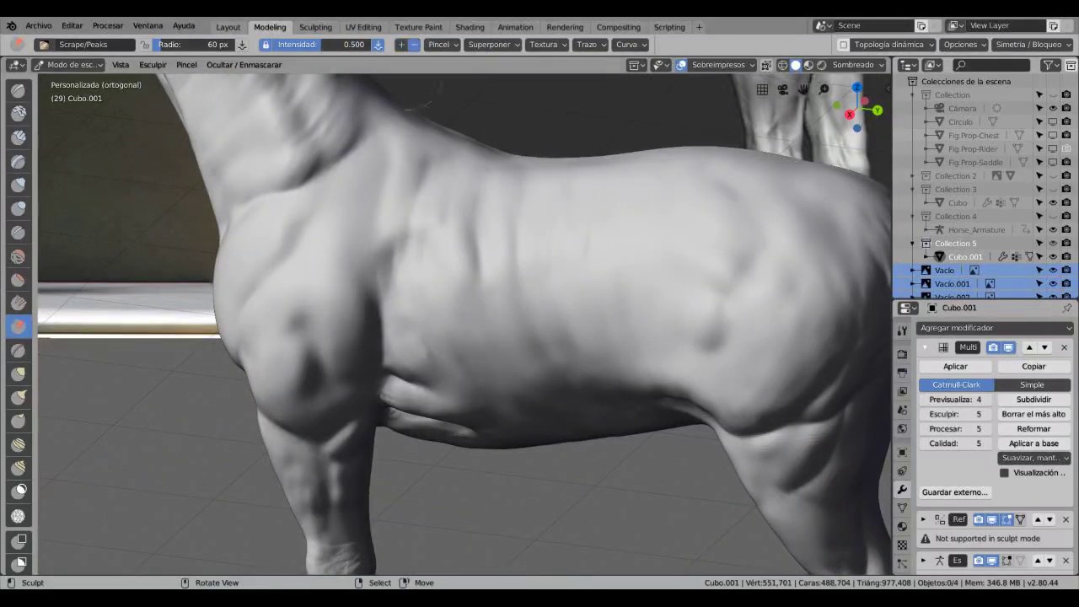
scroll(530, 362, "down", 4)
middle_click_drag(506, 371, 529, 363)
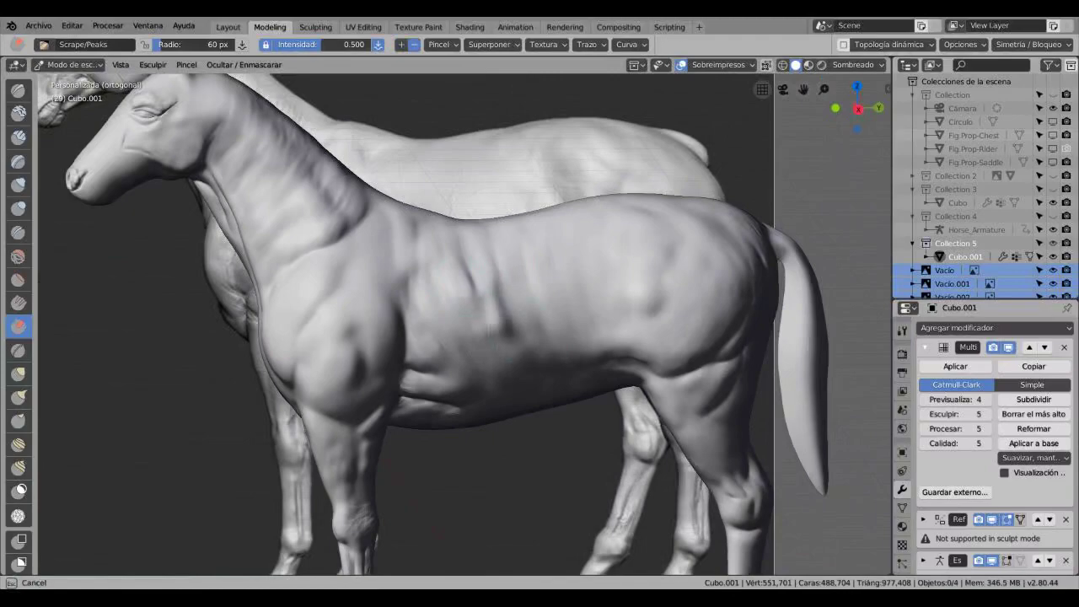
- Blend the scraped rib area with the Smooth brush at strength 0.6 and compare it with the references
left_click(17, 256)
middle_click_drag(472, 355, 531, 371)
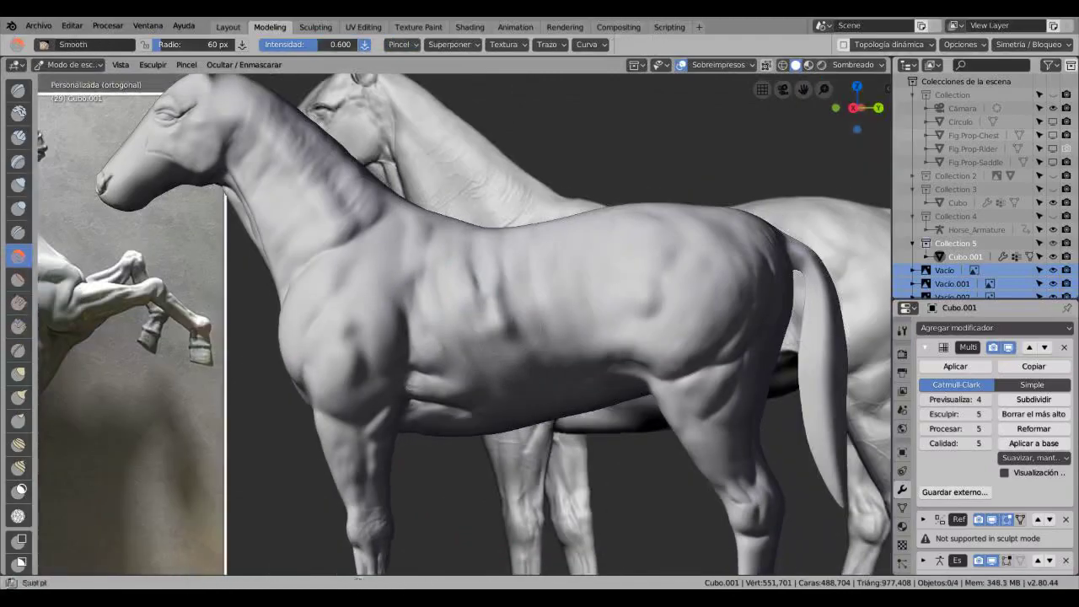
scroll(464, 337, "down", 5)
middle_click_drag(464, 337, 435, 419)
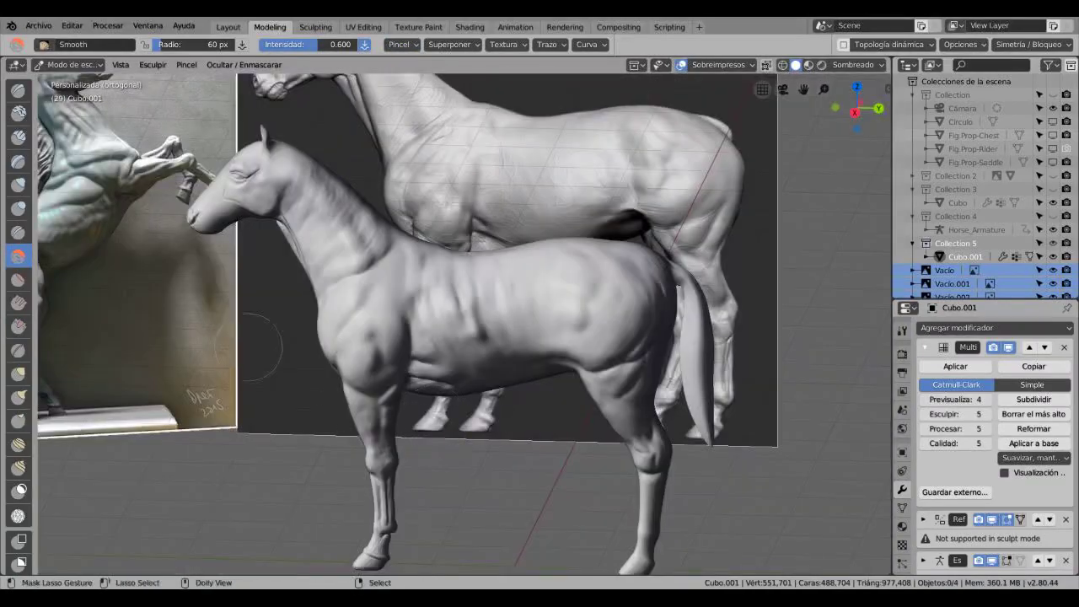
- Rework the grooves between the ribs with the Fill/Deepen brush at strength 0.9 and review the whole horse
left_click(19, 302)
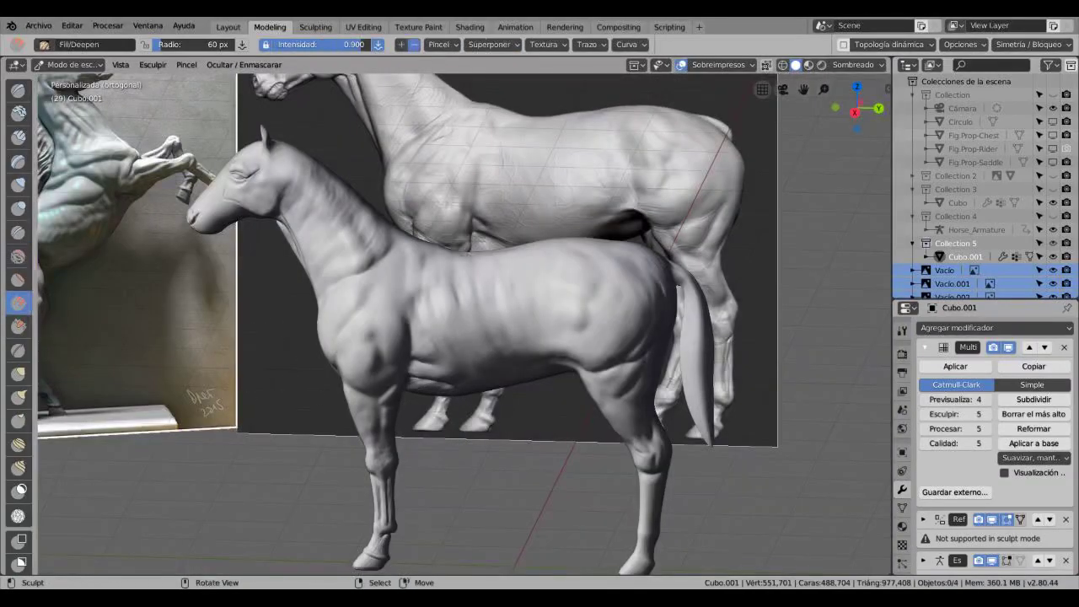
middle_click_drag(518, 354, 531, 384, "ctrl")
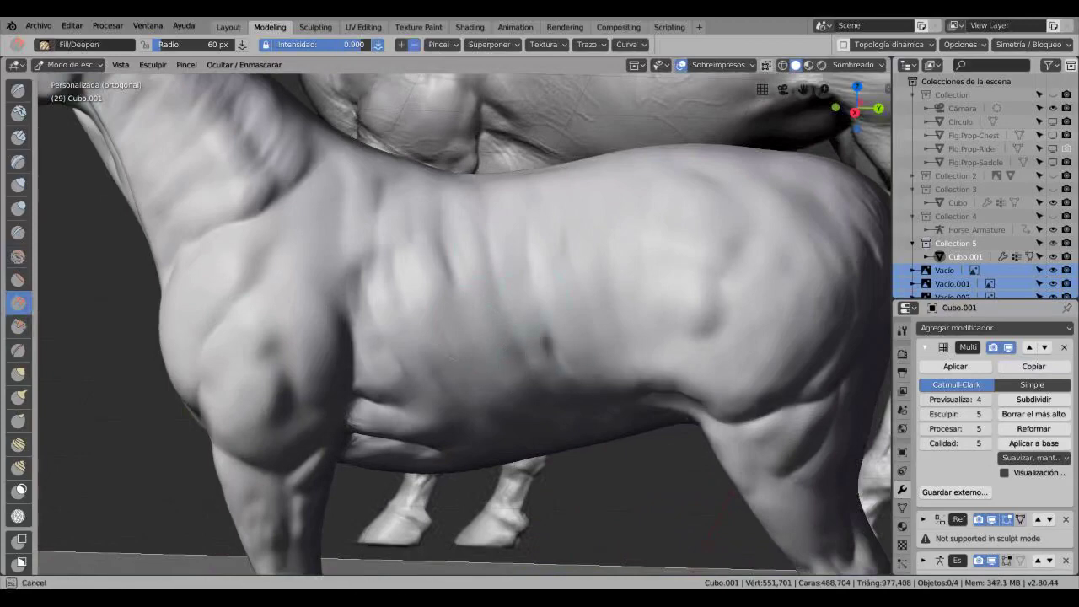
left_click_drag(544, 346, 527, 344)
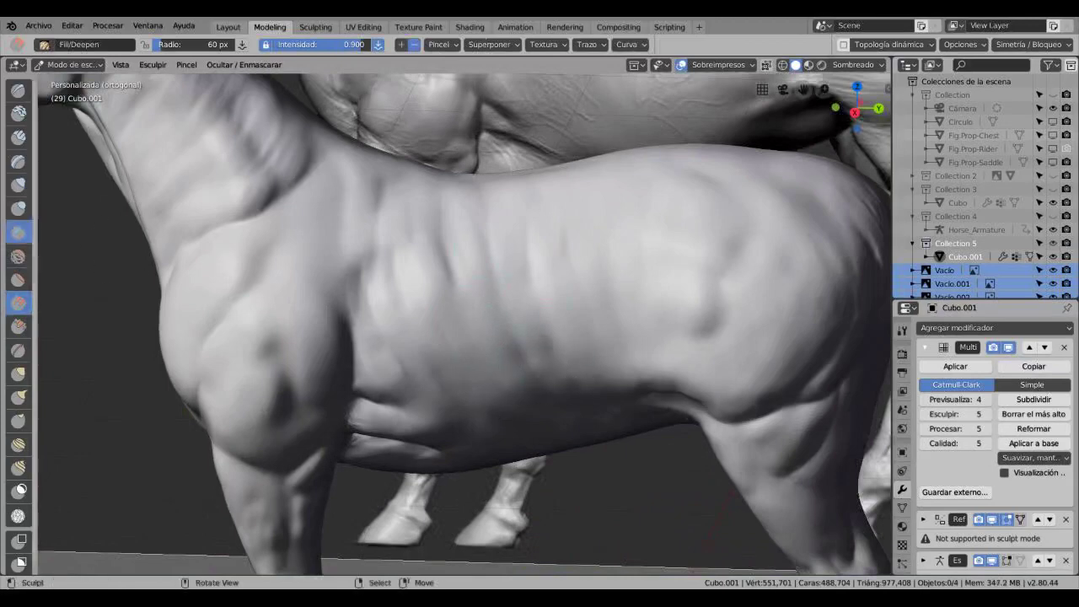
left_click(18, 231)
scroll(459, 316, "down", 5)
left_click(19, 302)
scroll(523, 404, "up", 5)
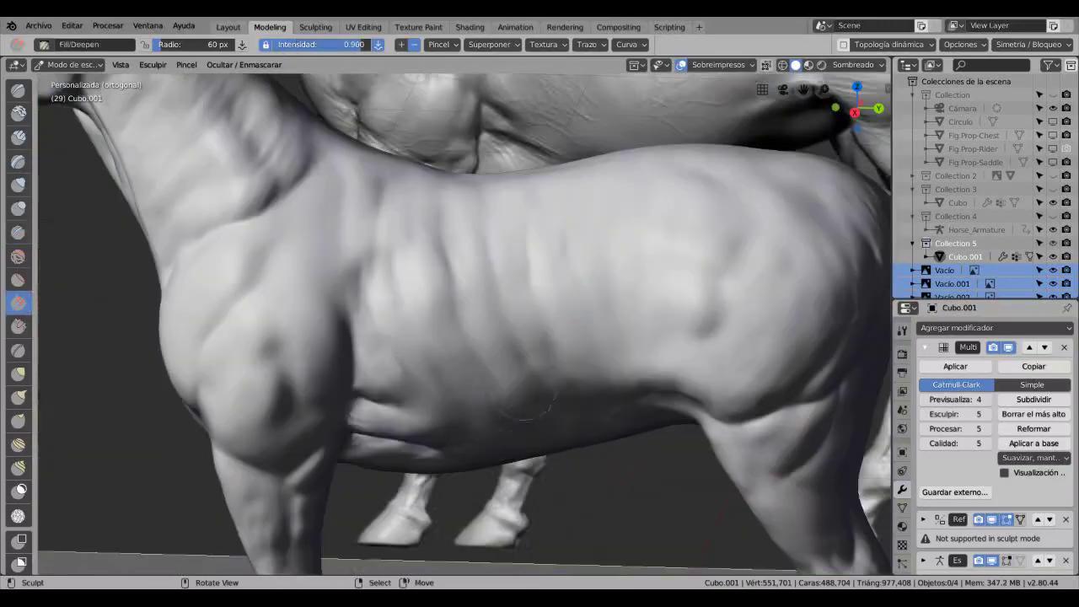
scroll(498, 346, "down", 3)
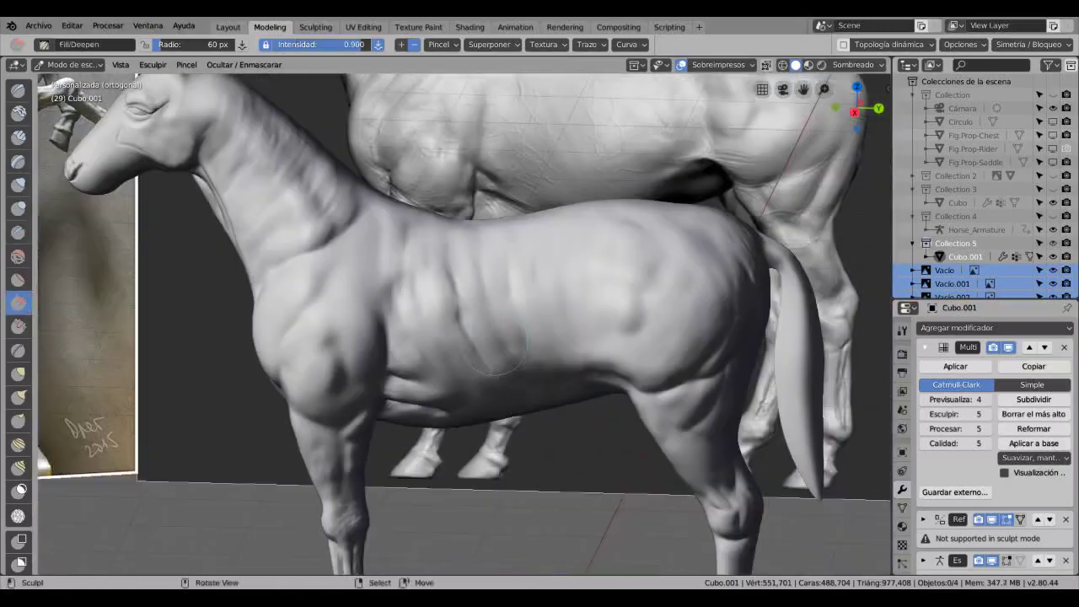
scroll(505, 371, "down", 3)
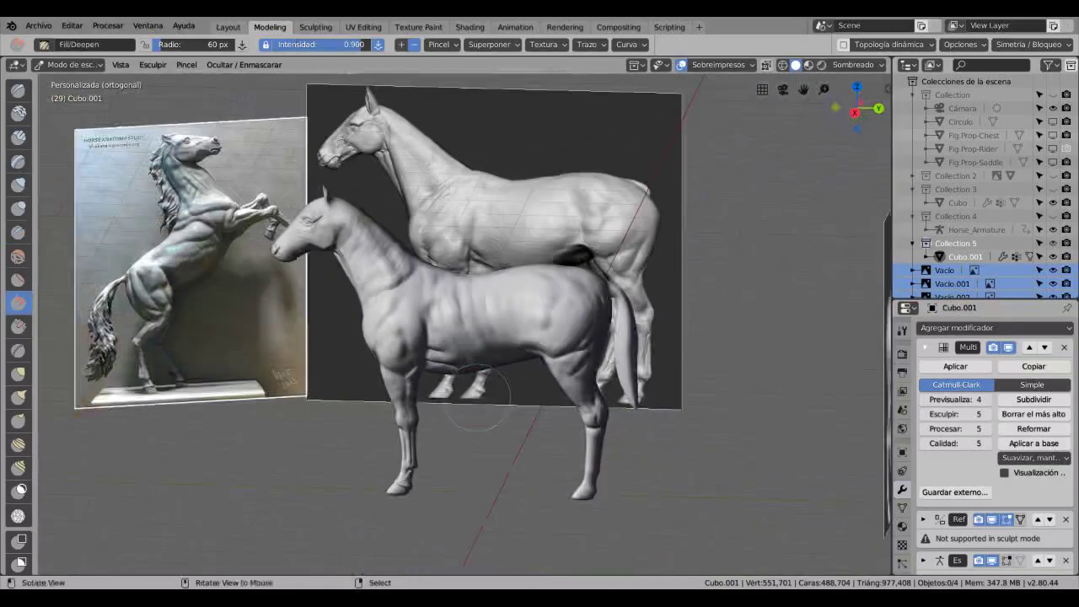
middle_click_drag(505, 371, 480, 342)
- Add muscle volume to the inner side of the upper front leg with Clay Strips and define it with Crease
key("s")
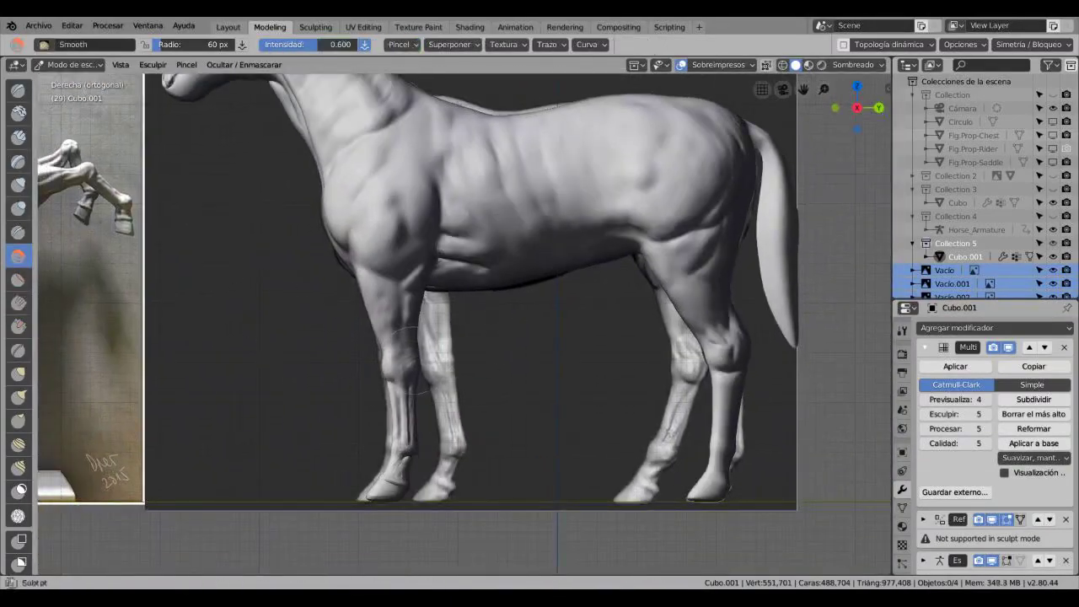
middle_click_drag(414, 354, 194, 363)
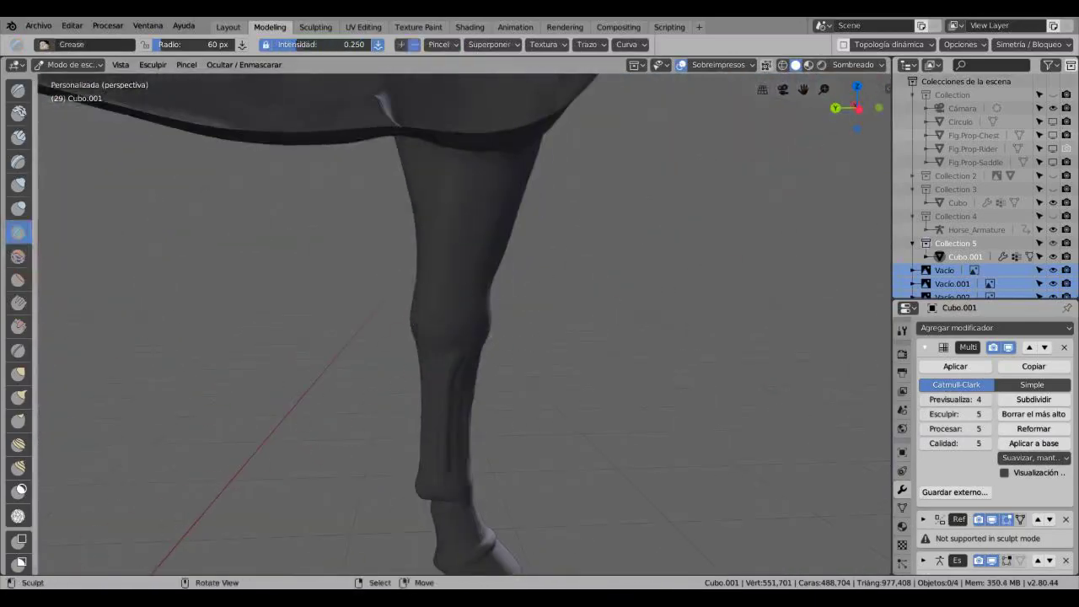
left_click(18, 136)
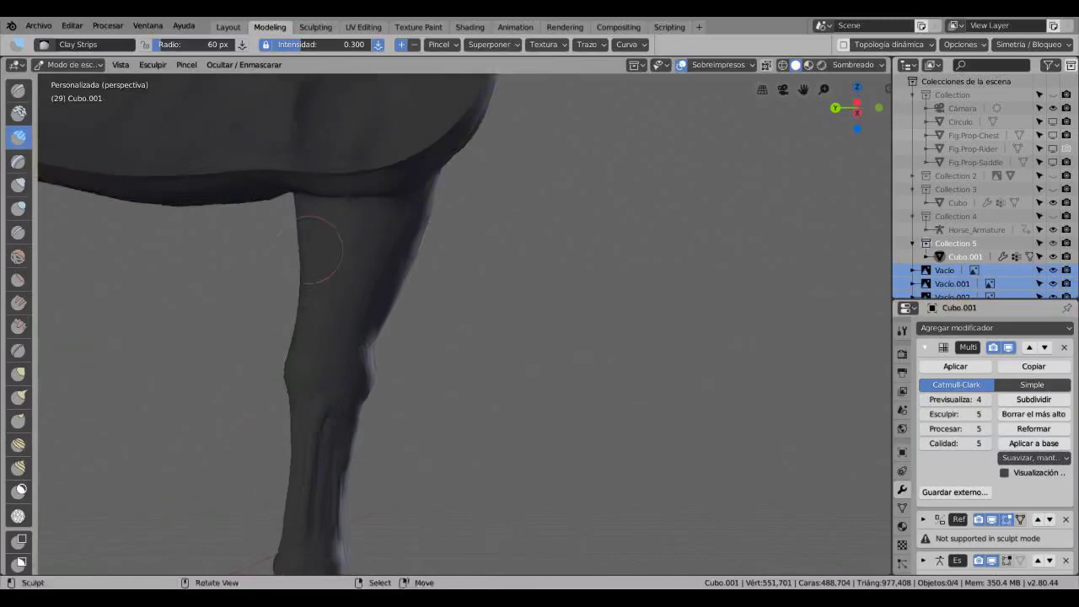
scroll(312, 251, "up", 3)
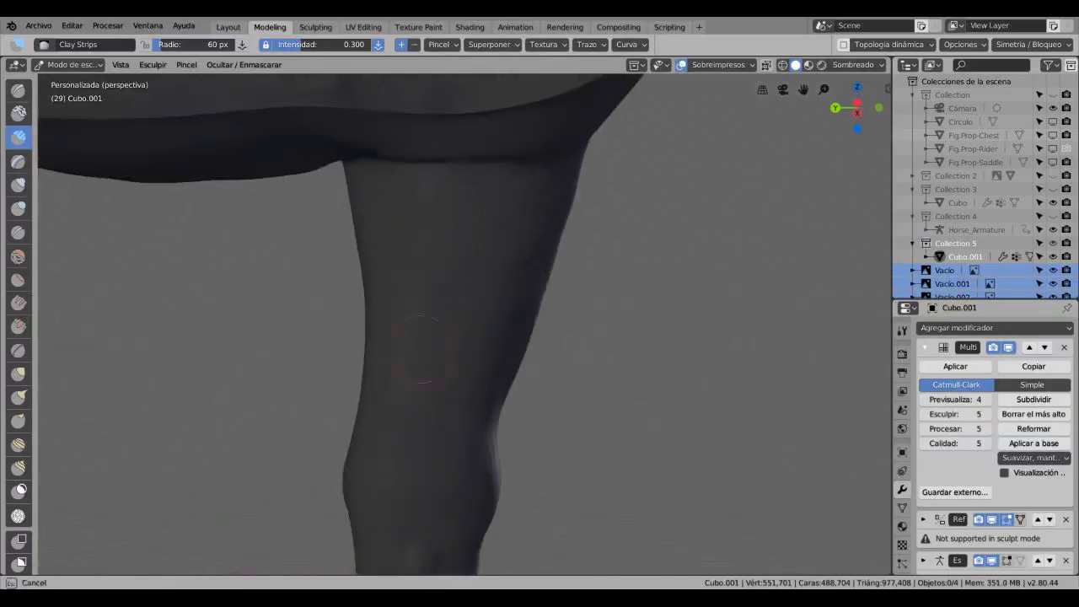
key("shift+c")
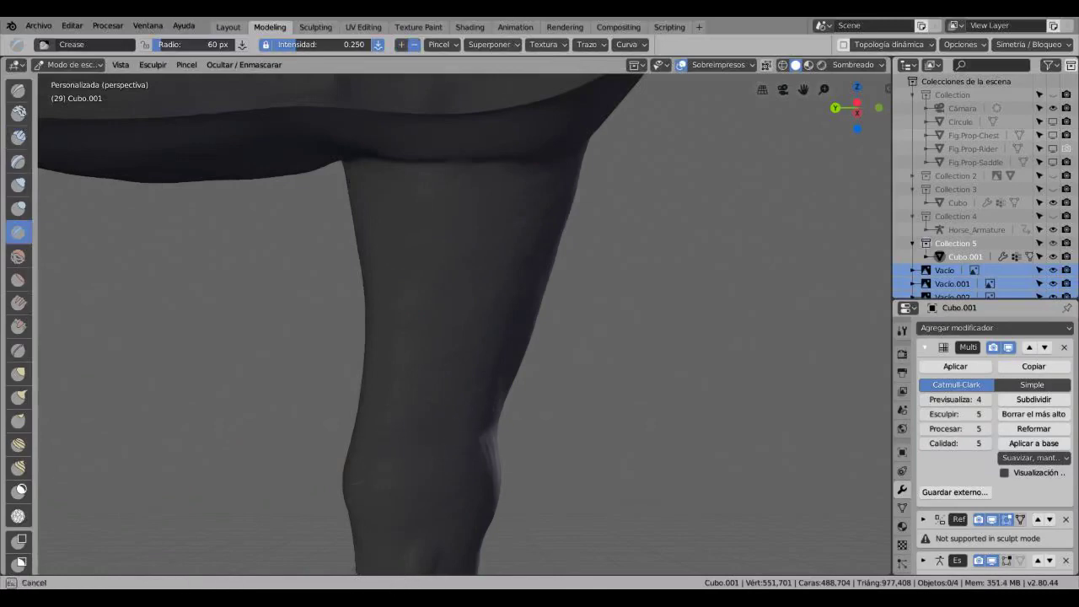
- Set the Blob brush strength to 0.2 and build up the front leg's muscles and tendons above the knee
middle_click_drag(464, 337, 329, 319)
scroll(464, 337, "up", 4)
left_click(17, 209)
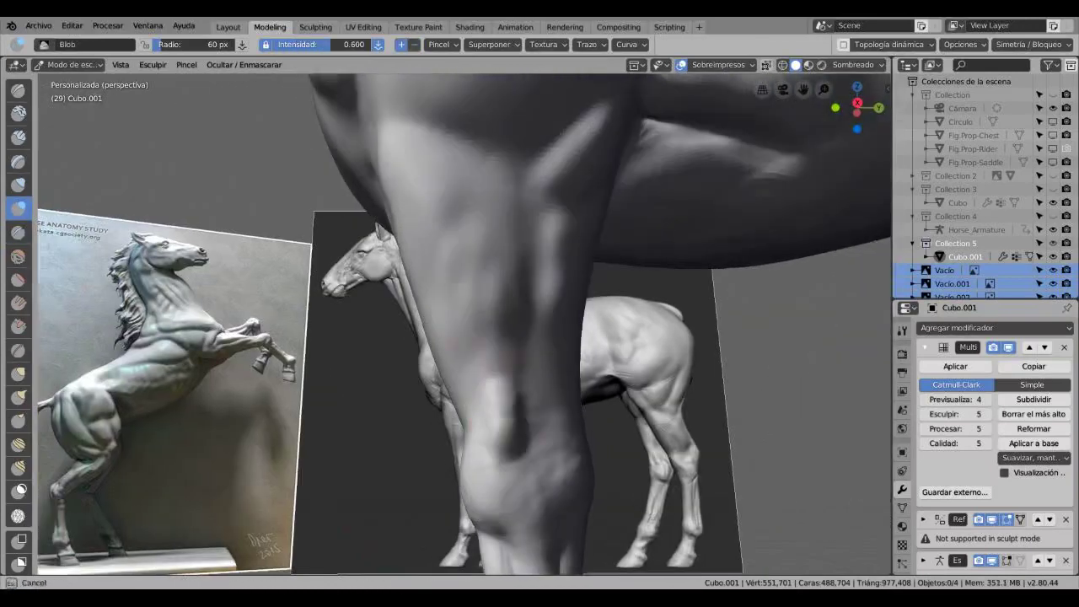
left_click_drag(341, 44, 299, 44)
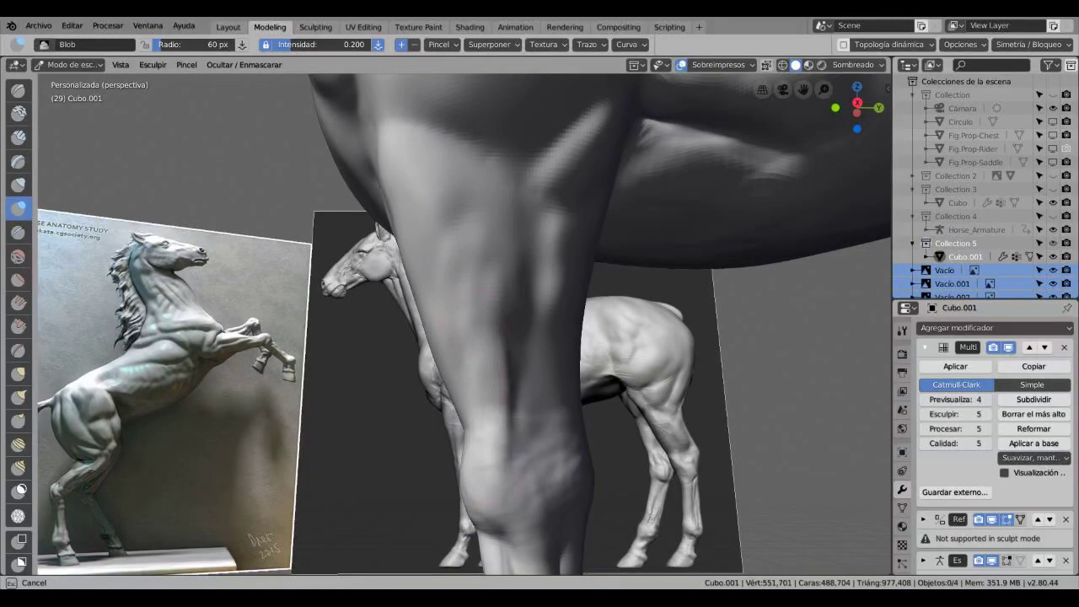
middle_click_drag(506, 447, 519, 214)
middle_click_drag(499, 378, 539, 407)
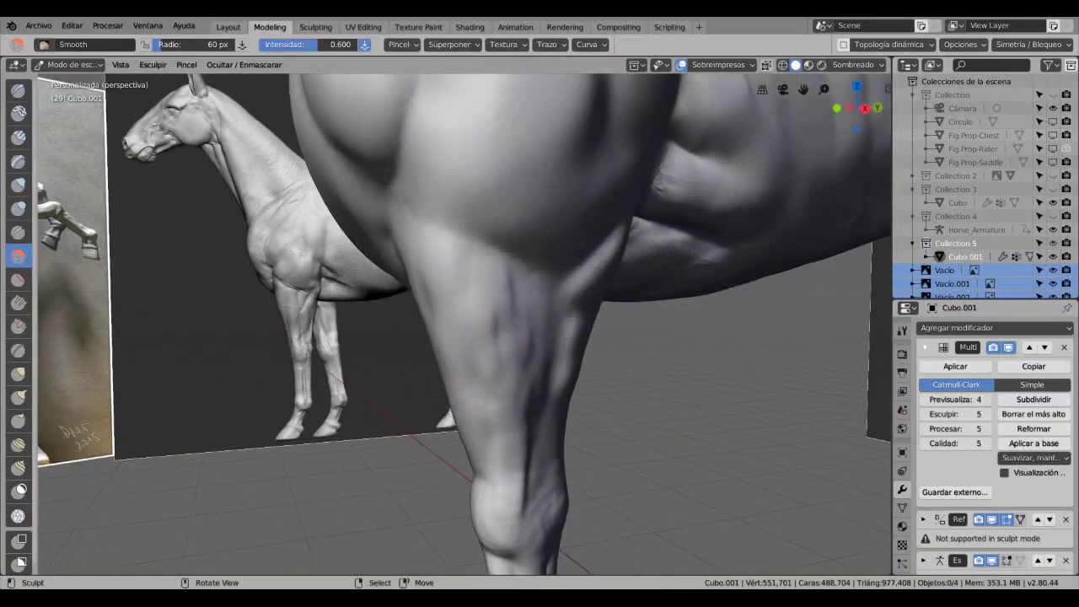
- Carve muscle lines into the upper front leg with the Crease brush and soften them with Smooth
key("shift+c")
mouse_move(499, 363)
middle_mouse_down()
mouse_move(514, 506)
mouse_move(472, 472)
mouse_move(337, 473)
middle_mouse_up()
key("shift+s")
- Switch to Object Mode and examine the whole horse against the side reference in orthographic view
scroll(474, 328, "down", 5)
middle_click_drag(474, 327, 388, 447)
left_click(72, 65)
left_click(93, 80)
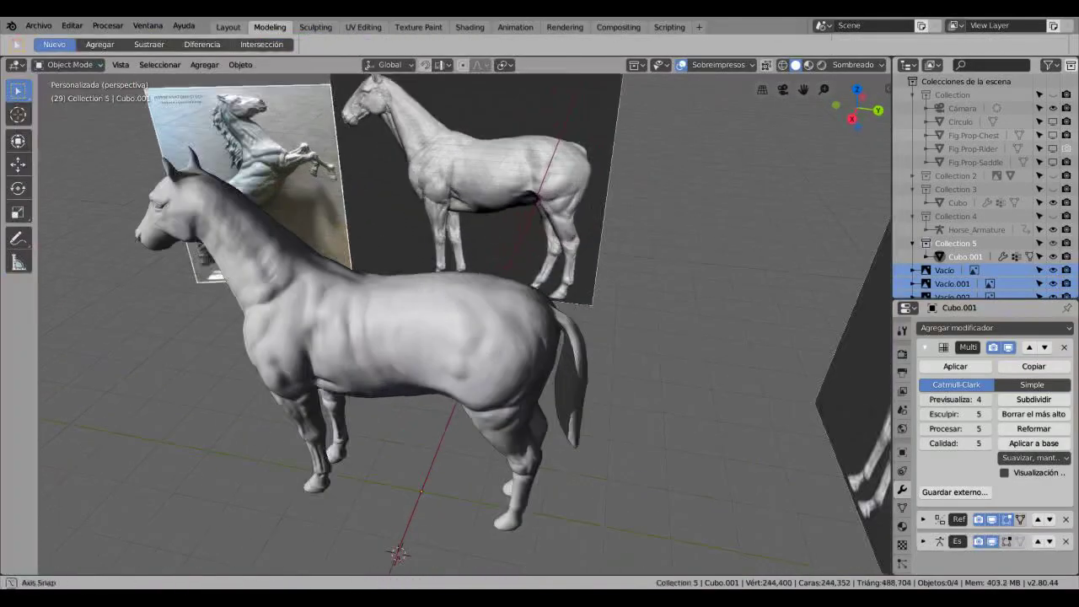
mouse_move(422, 338)
middle_mouse_down()
mouse_move(506, 362)
mouse_move(608, 367)
mouse_move(569, 368)
middle_mouse_up()
key("KP_5")
middle_click_drag(458, 272, 556, 282, "shift")
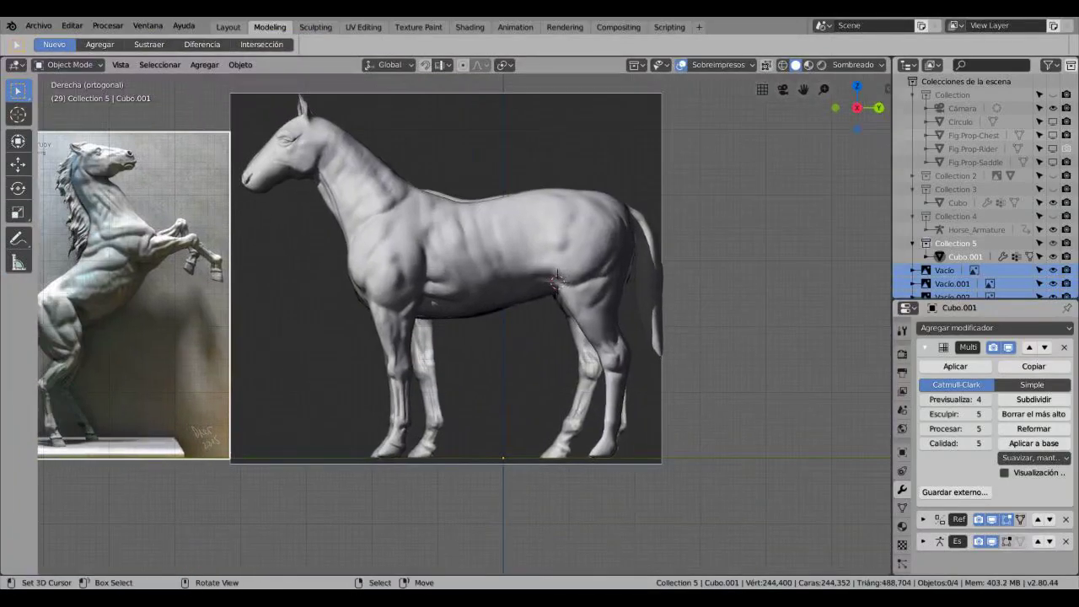
- Return to Sculpt Mode at the hind hoof and set the Blob brush to strength 0.5 and radius 30 px
left_click(69, 65)
left_click(68, 120)
scroll(582, 439, "up", 8)
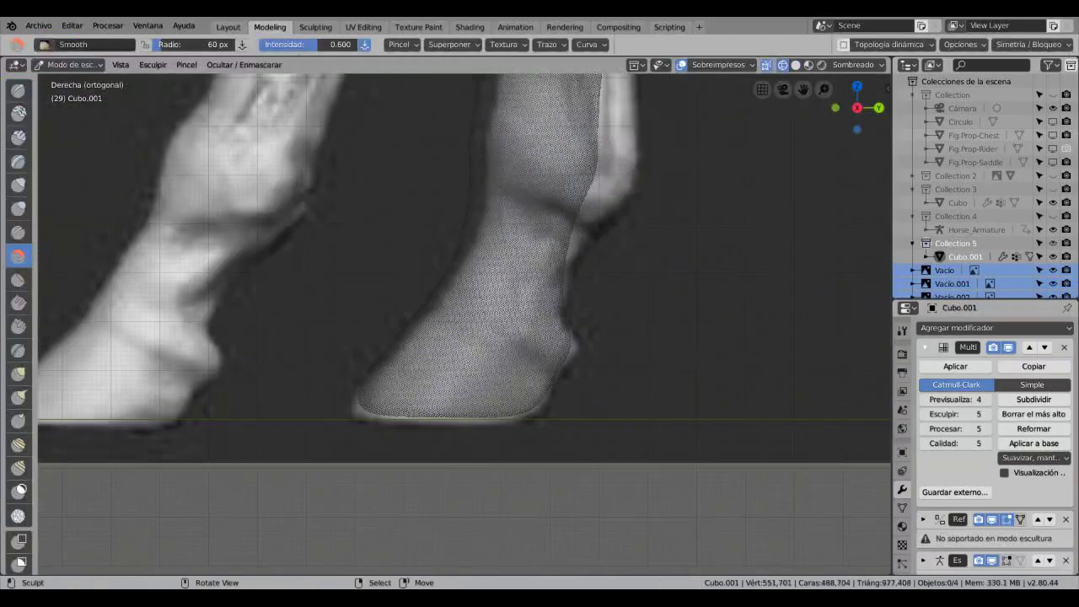
left_click(18, 208)
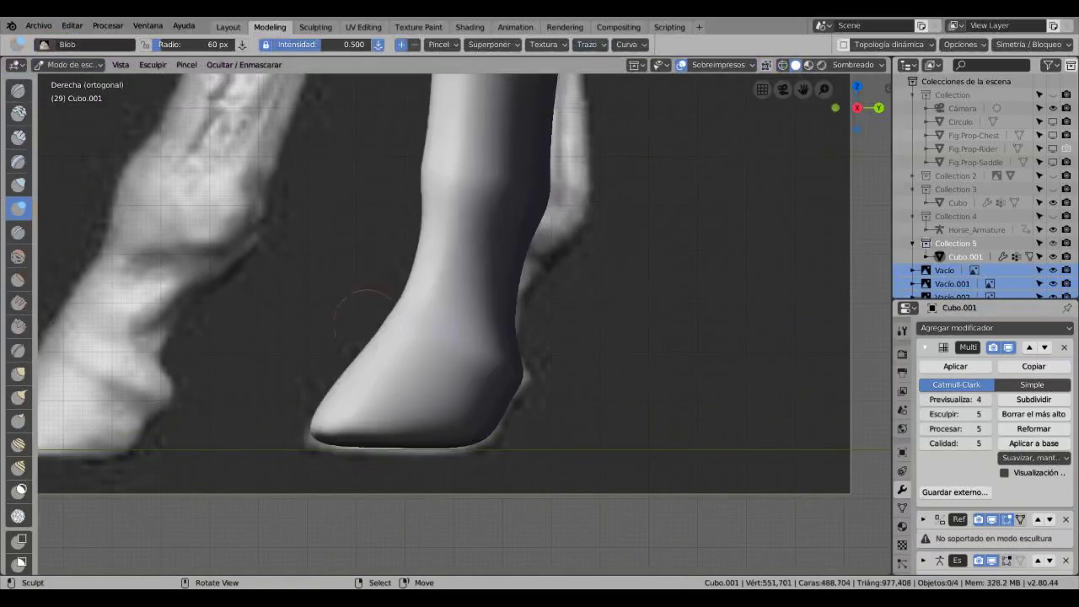
key("f")
left_click(316, 302)
- Set the Blob brush radius to 40 px and start a raised ridge at the back of the hind hoof
scroll(405, 321, "down", 5)
scroll(406, 321, "up", 4)
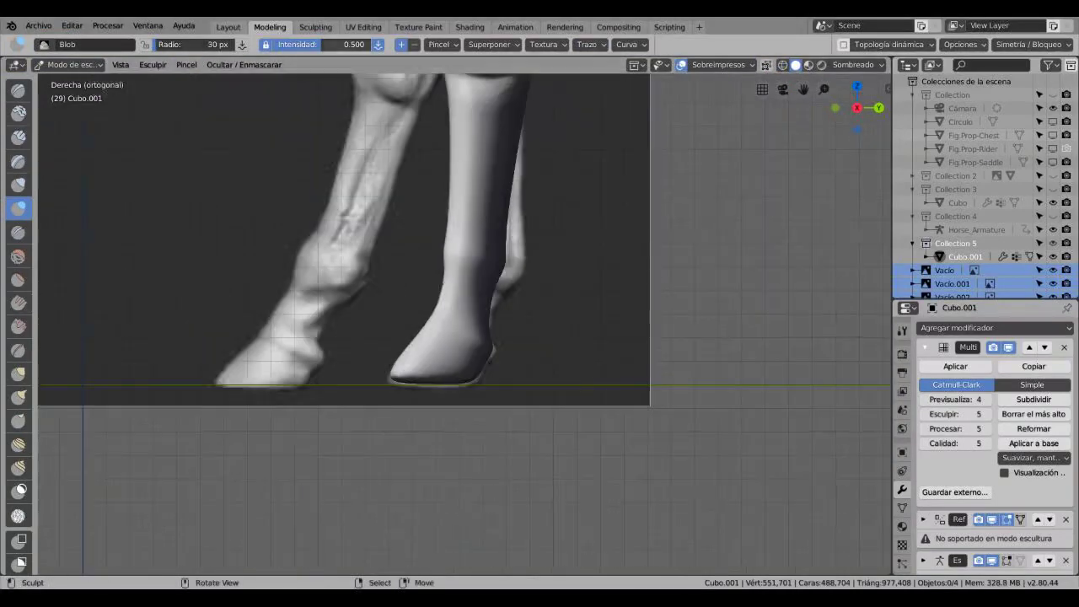
scroll(519, 363, "down", 4)
scroll(518, 363, "up", 6)
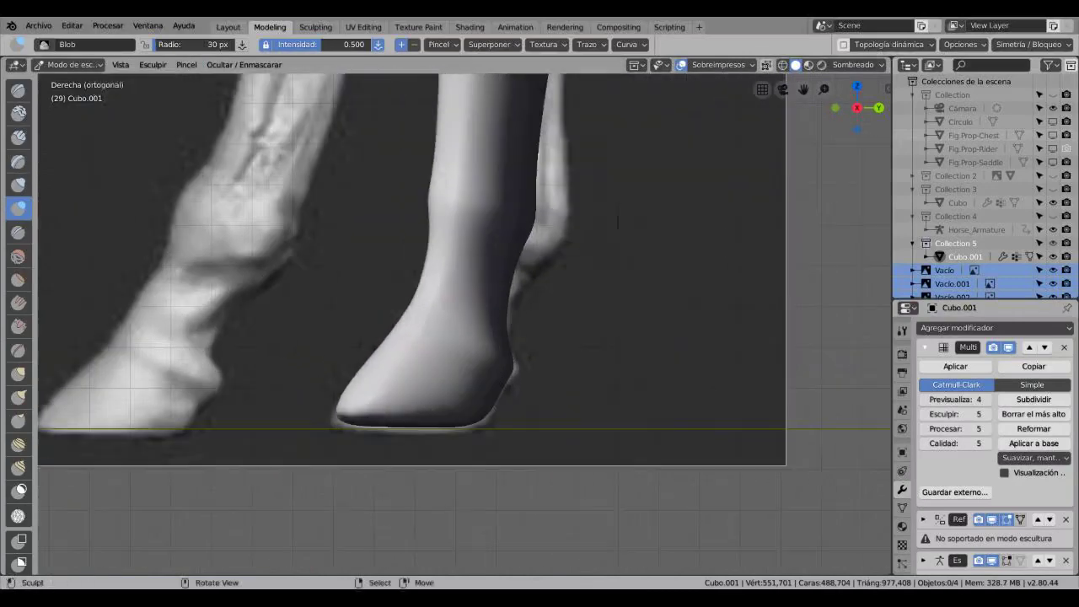
key("Escape")
key("f")
left_click(401, 299)
left_click_drag(487, 363, 509, 369)
- Extend the raised coronet band all the way around the top of the hind hoof with Blob strokes
key("KP_1")
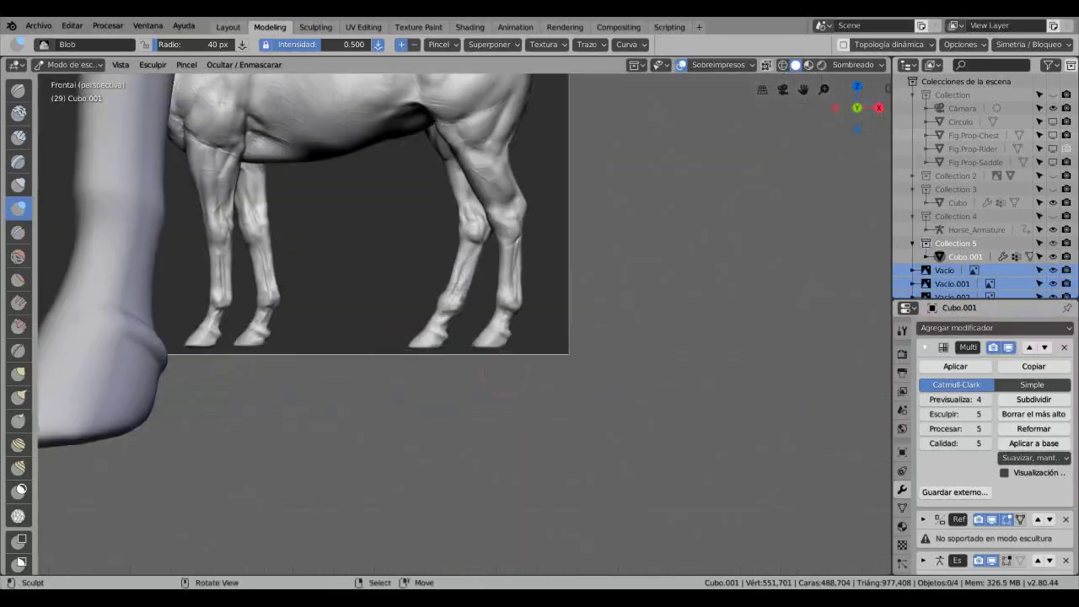
middle_click_drag(359, 346, 480, 393)
left_click_drag(497, 384, 497, 385)
mouse_move(497, 384)
middle_mouse_down()
mouse_move(426, 374)
mouse_move(438, 332)
middle_mouse_up()
left_click_drag(436, 332, 451, 332)
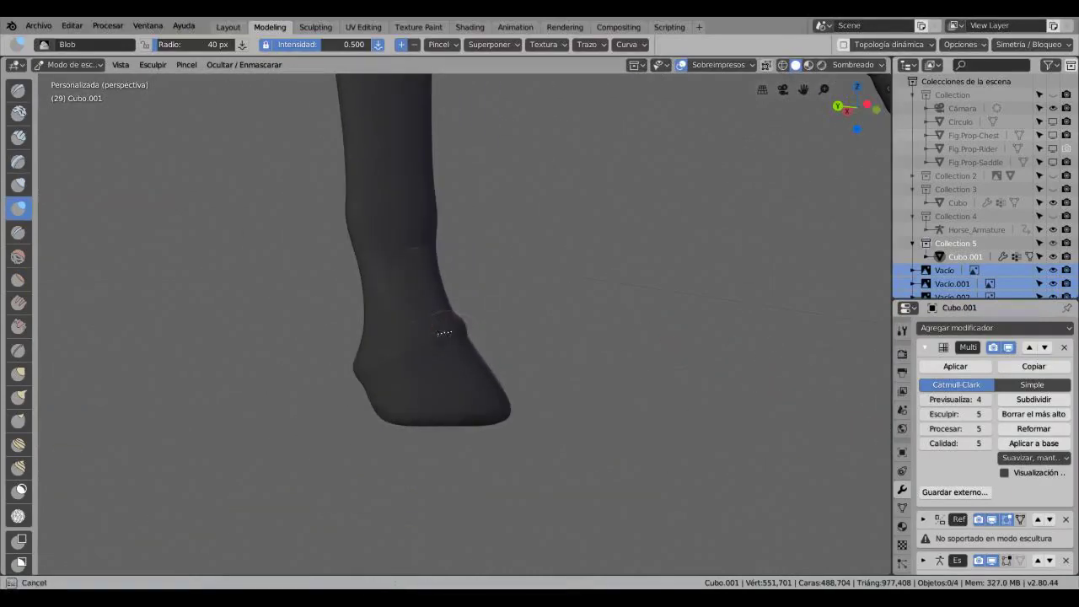
middle_click_drag(451, 332, 240, 337)
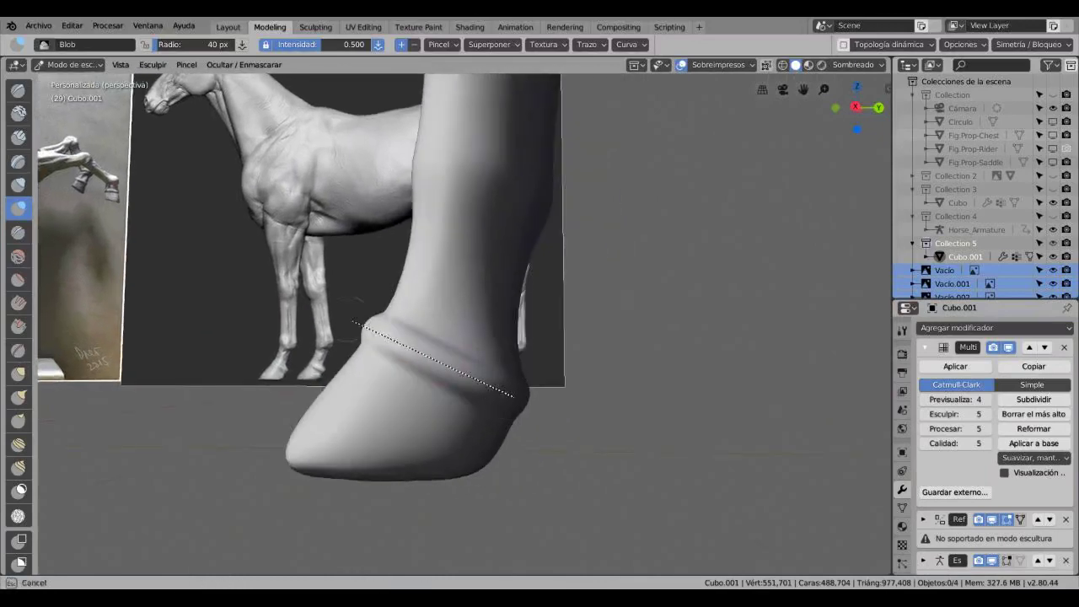
middle_click_drag(512, 395, 645, 390)
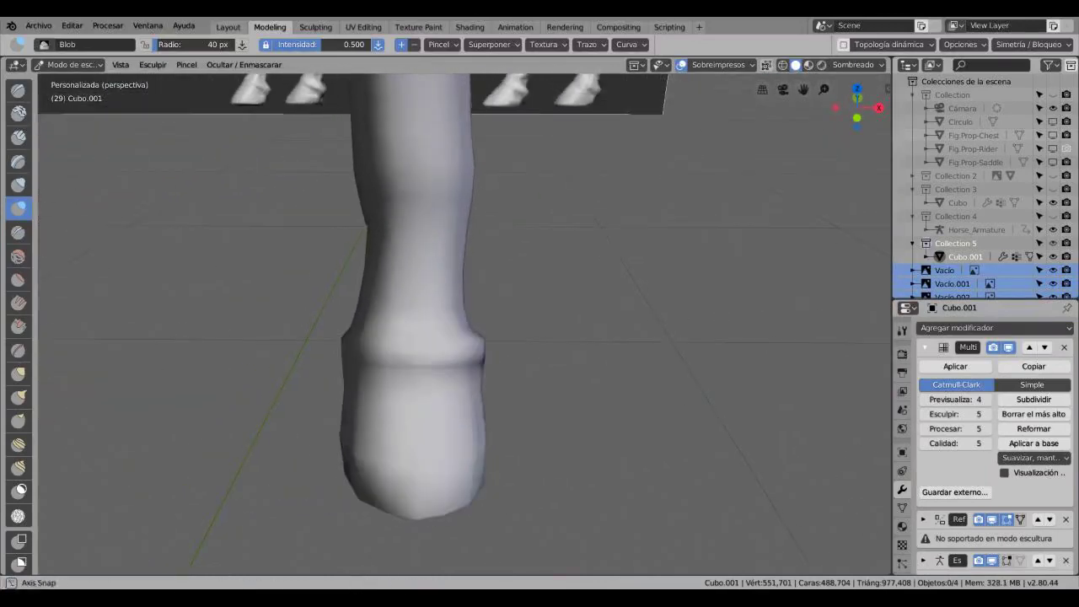
middle_click_drag(252, 347, 375, 348)
- Add a raised rim along the lower edge of the hind hoof with Blob and compare it with the side reference
scroll(464, 320, "down", 5)
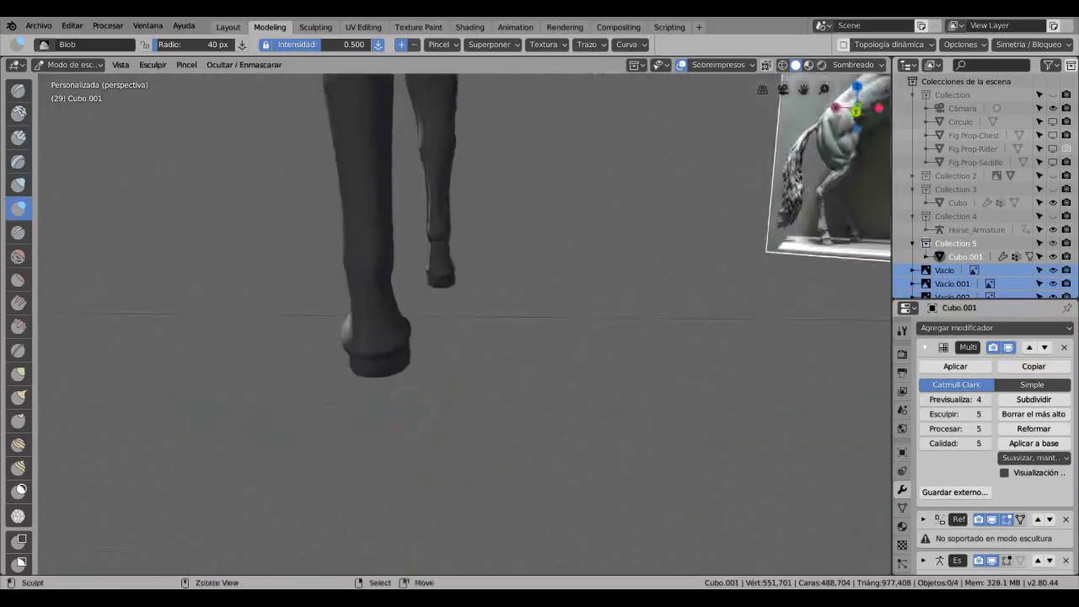
middle_click_drag(464, 321, 498, 324)
scroll(420, 422, "up", 5)
mouse_move(278, 413)
middle_mouse_down()
mouse_move(379, 413)
mouse_move(412, 389)
middle_mouse_up()
scroll(329, 413, "down", 5)
scroll(346, 413, "up", 4)
left_click_drag(221, 390, 194, 385)
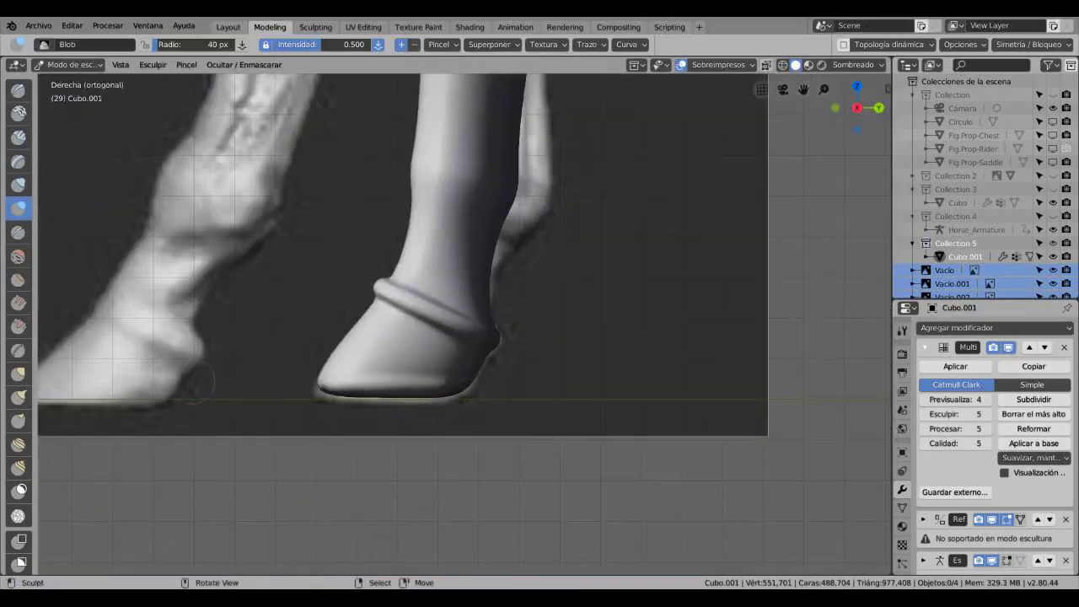
- Examine the sculpted hind hoof from the front and from the opposite side
middle_click_drag(421, 337, 506, 331)
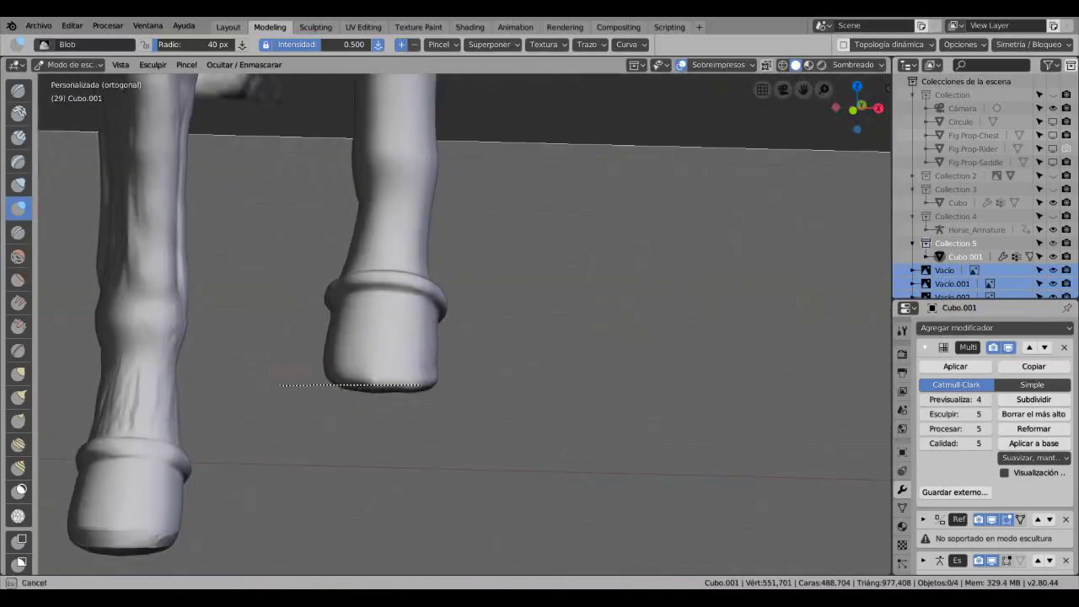
left_click_drag(422, 385, 422, 385)
middle_click_drag(422, 385, 392, 192)
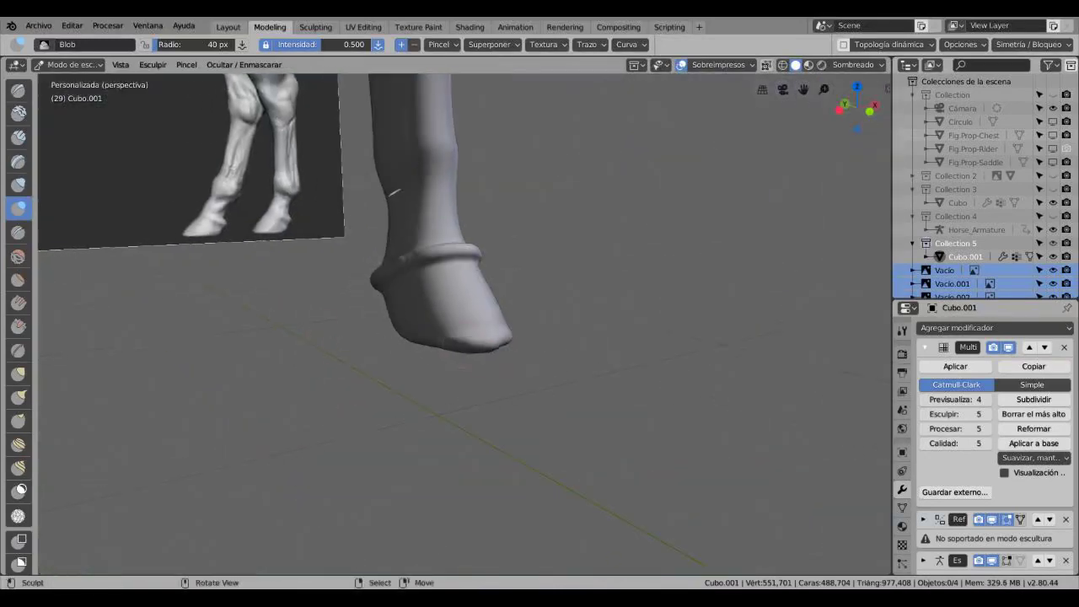
mouse_move(393, 192)
middle_mouse_down()
mouse_move(381, 124)
mouse_move(455, 127)
mouse_move(493, 143)
mouse_move(485, 397)
mouse_move(418, 414)
middle_mouse_up()
scroll(485, 397, "down", 5)
middle_click_drag(414, 465, 354, 405)
- Set the Blob brush strength to 0.2 and shape the inside of the nostril and the fold behind it, following the side reference
key("KP_3")
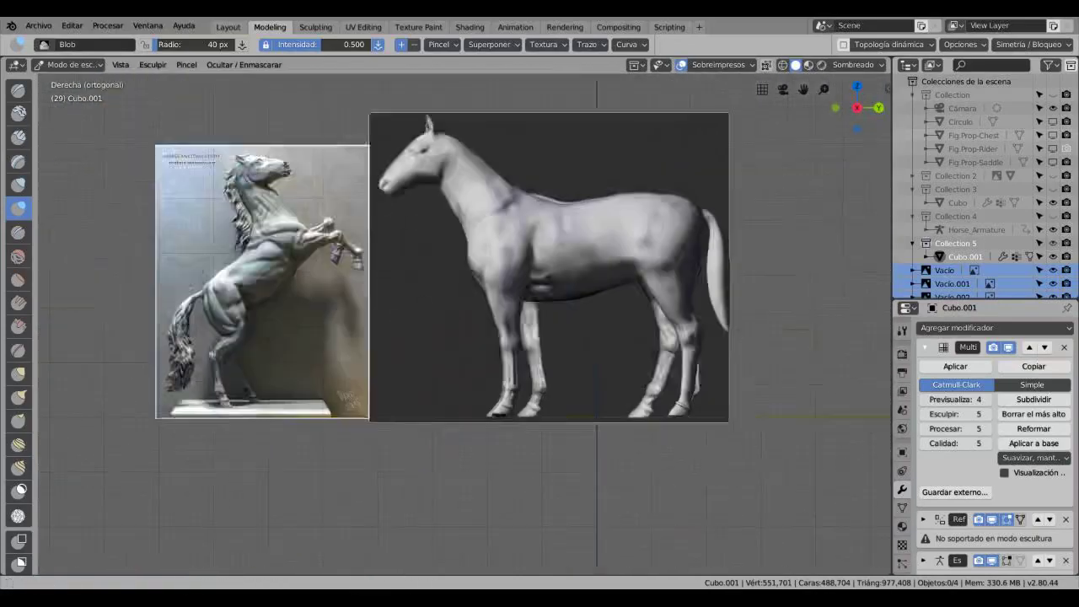
scroll(354, 405, "up", 6)
scroll(354, 405, "down", 2)
scroll(354, 405, "up", 1)
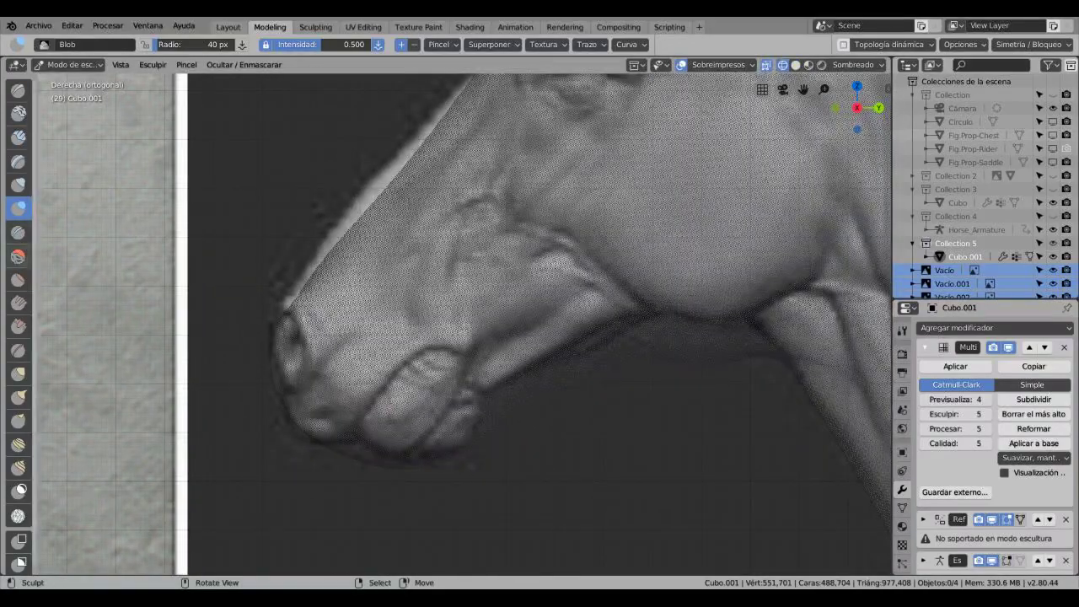
left_click_drag(354, 396, 438, 354, "shift")
middle_click_drag(438, 354, 468, 350, "shift")
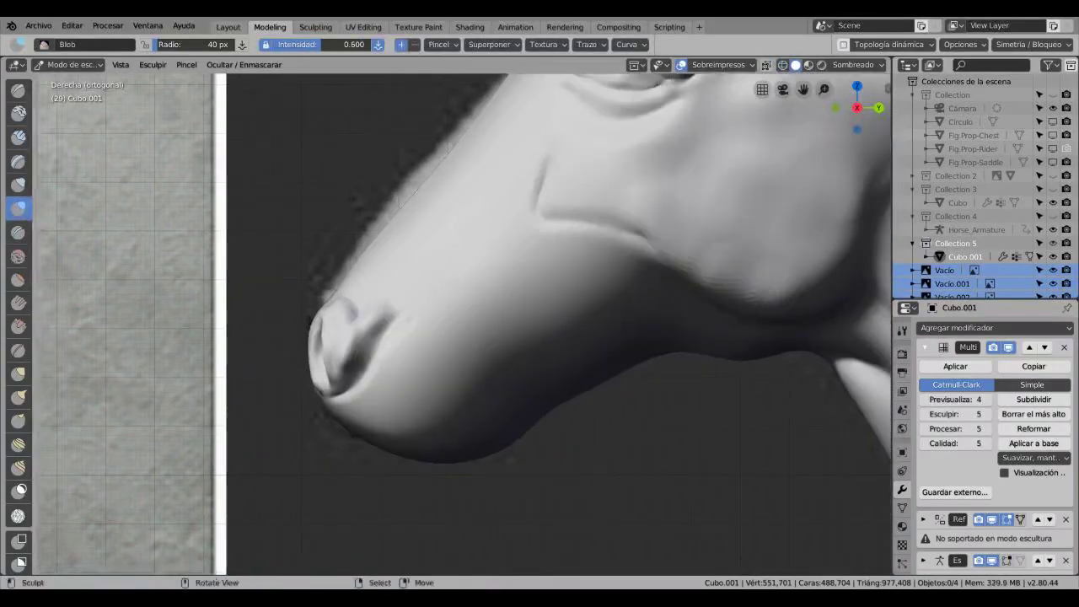
scroll(468, 350, "up", 5)
scroll(464, 325, "down", 1)
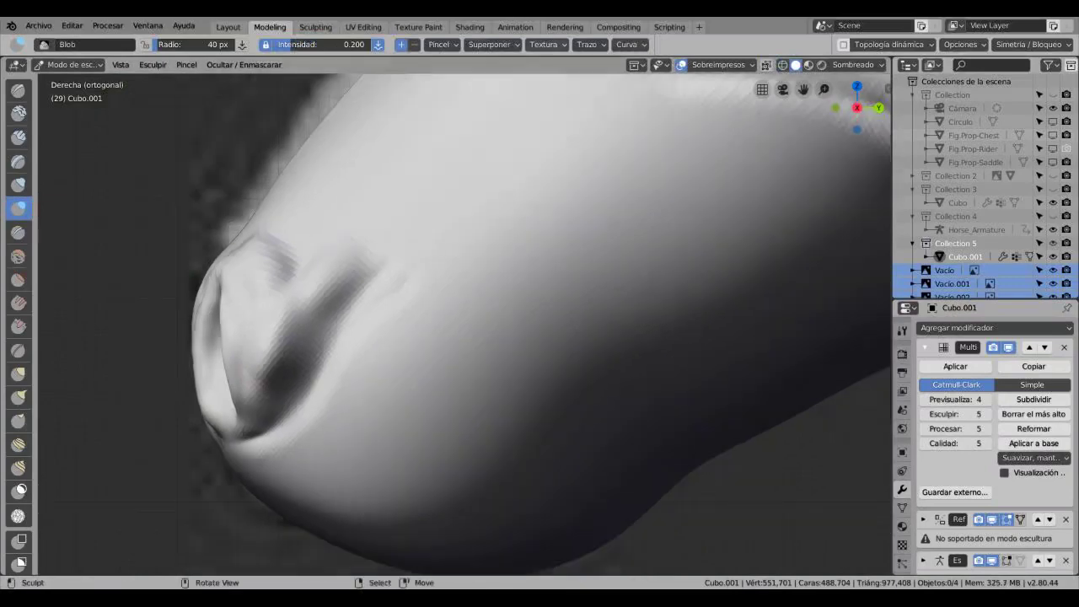
left_click(666, 65)
left_click_drag(274, 371, 291, 413)
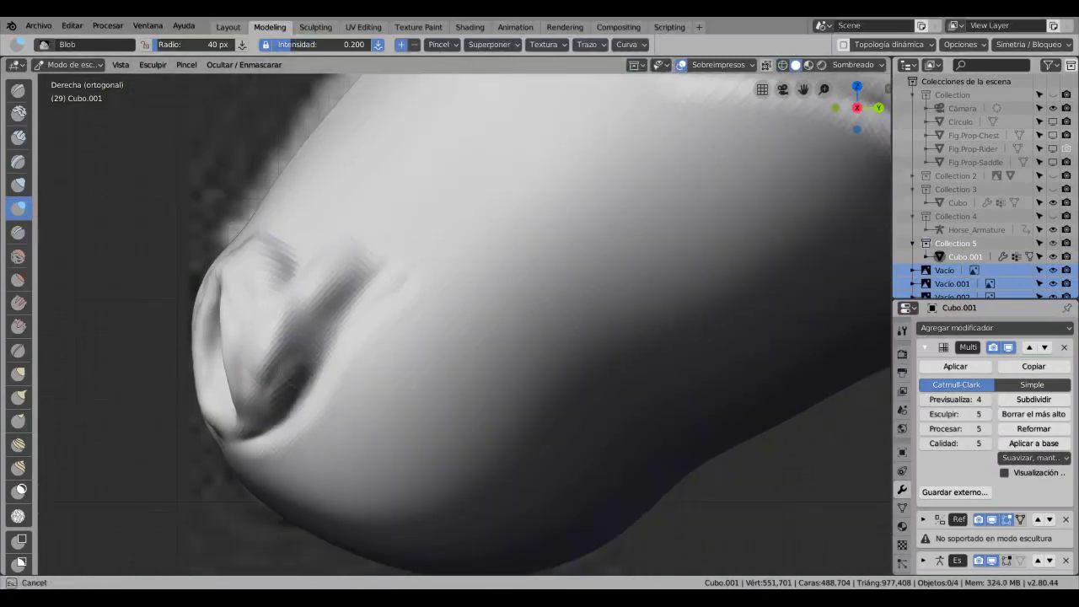
left_click_drag(333, 304, 282, 404)
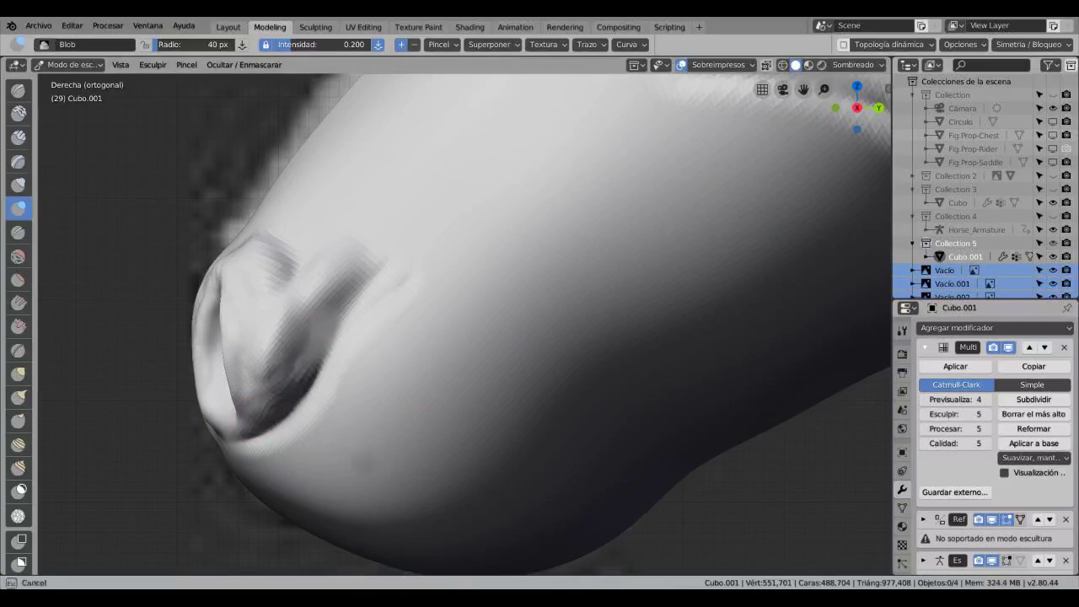
mouse_move(282, 405)
left_mouse_down()
mouse_move(287, 363)
mouse_move(272, 405)
mouse_move(345, 312)
left_mouse_up()
- Refine the nostril rim and its rear fold with Blob from a three-quarter view of the muzzle
scroll(464, 325, "down", 6)
scroll(464, 325, "up", 9)
scroll(380, 320, "down", 4)
middle_click_drag(346, 312, 489, 312)
scroll(380, 321, "down", 2)
scroll(489, 312, "up", 2)
scroll(464, 312, "up", 3)
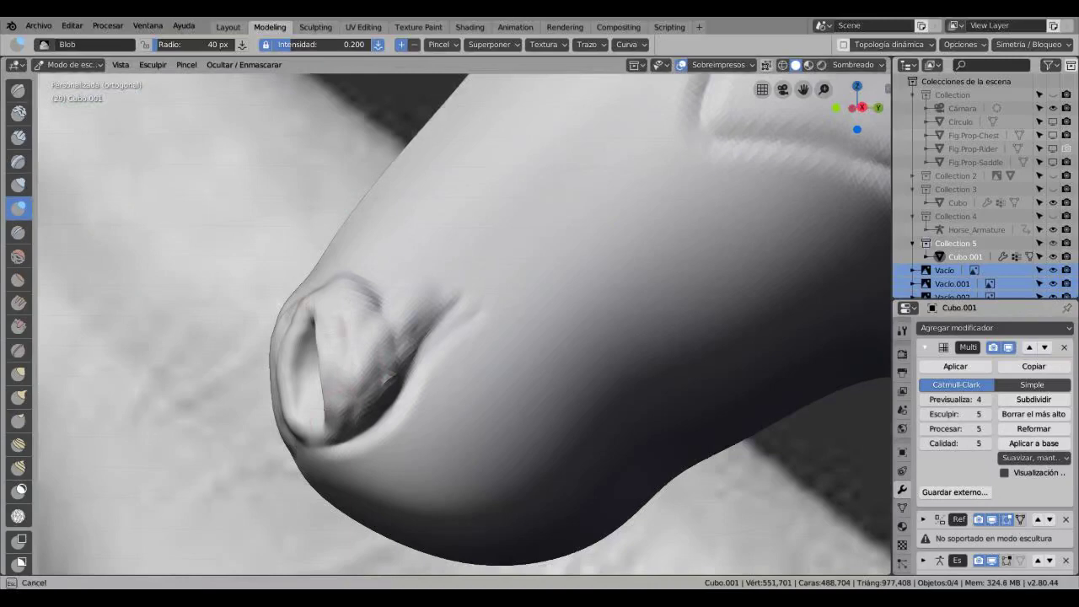
middle_click_drag(473, 312, 540, 316)
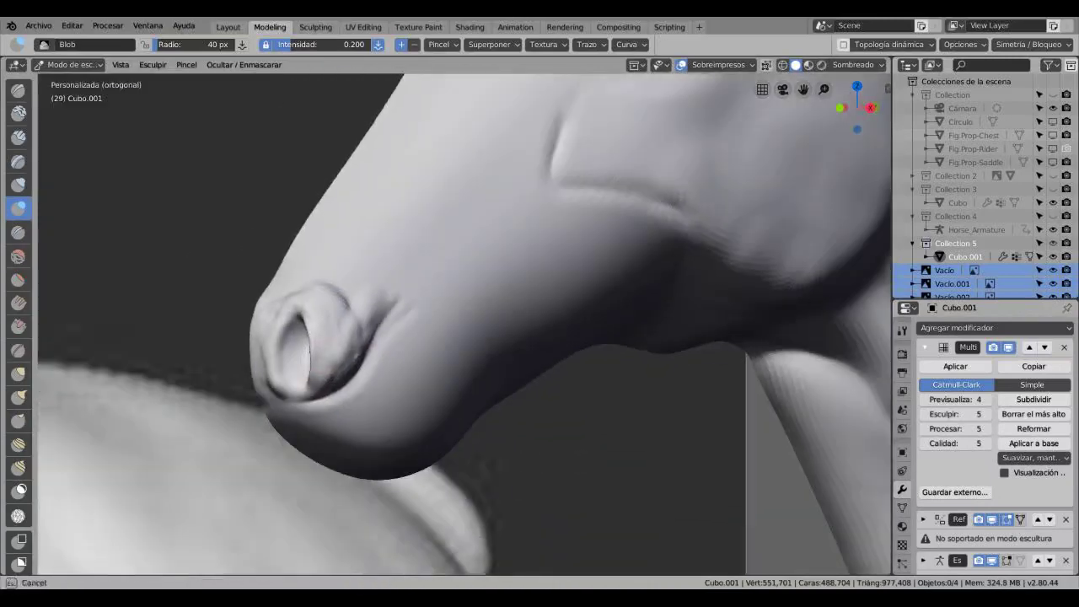
- Even out the bumps around the nostril with the Flatten/Contrast brush at strength 0.5, working from several angles
key("shift+t")
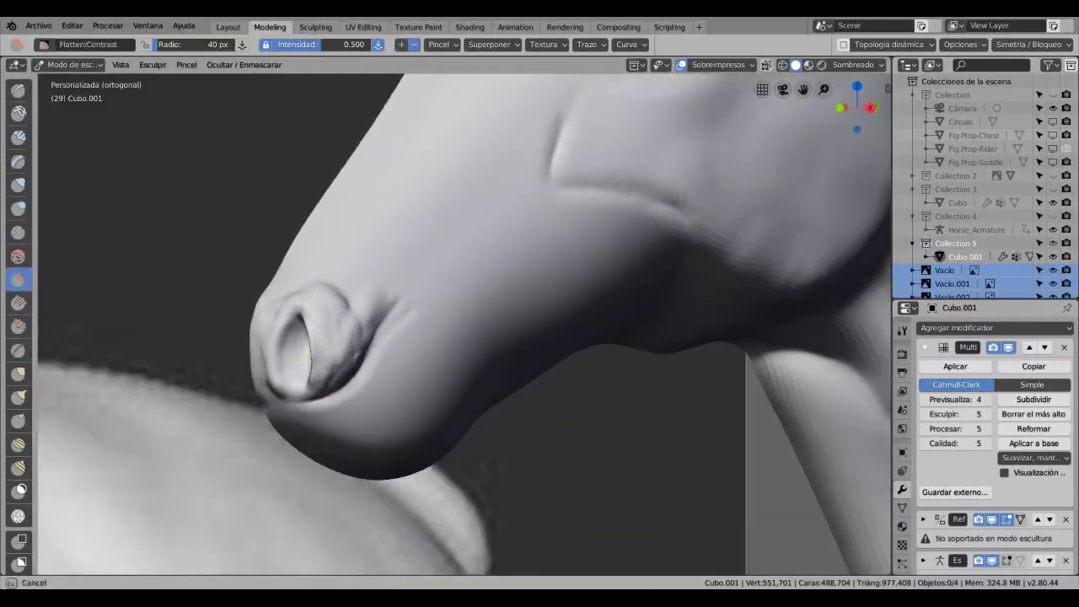
middle_click_drag(315, 383, 479, 371)
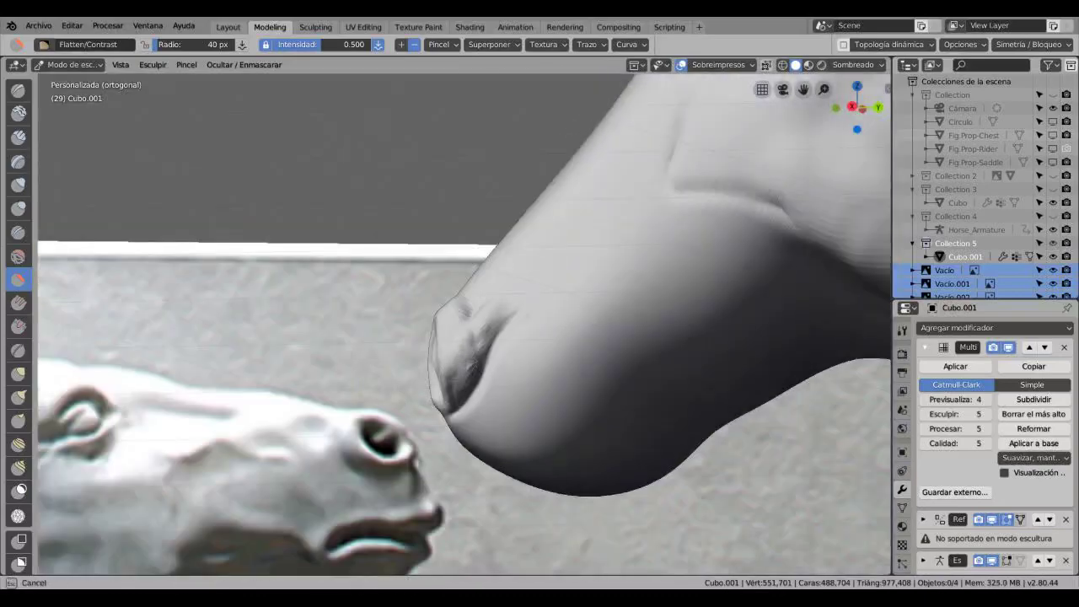
middle_click_drag(405, 215, 455, 211)
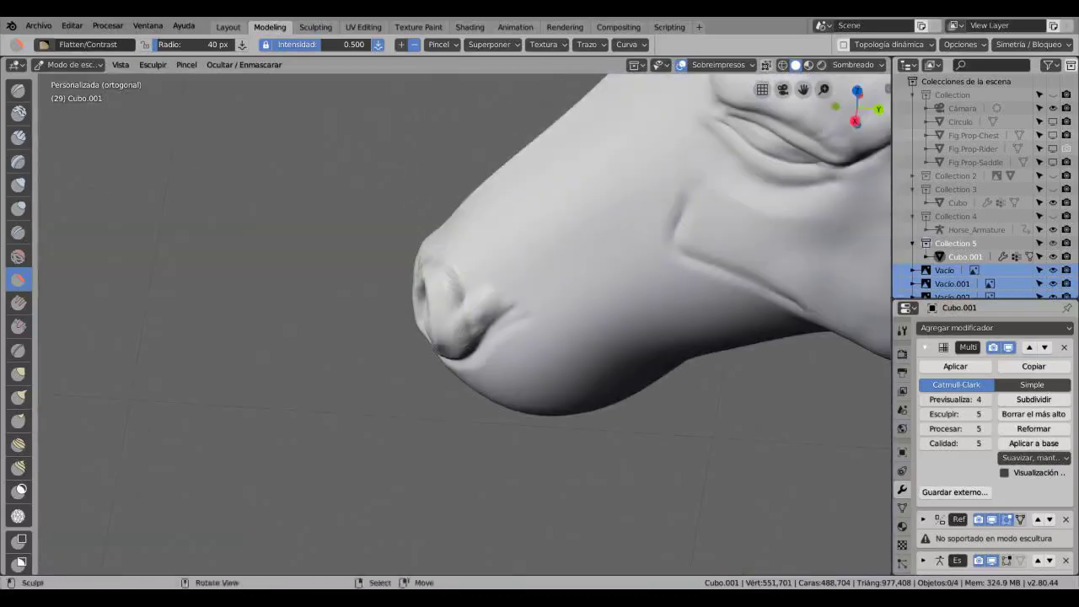
middle_click_drag(447, 422, 374, 455)
- Adjust the lower inner edge of the nostril opening with the Grab brush at 40 px radius
left_click(18, 372)
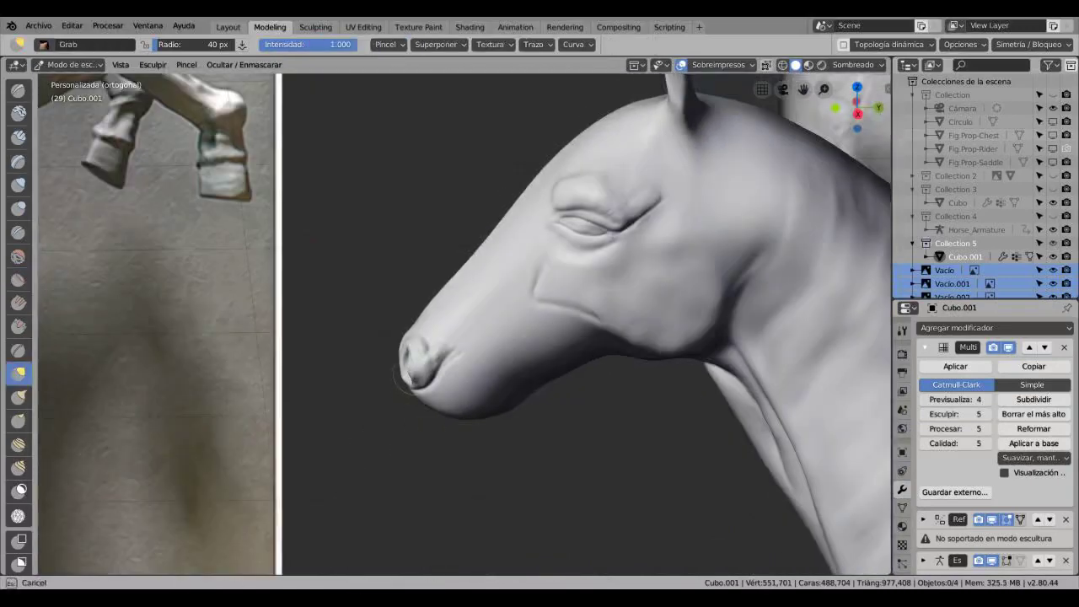
scroll(399, 375, "up", 5)
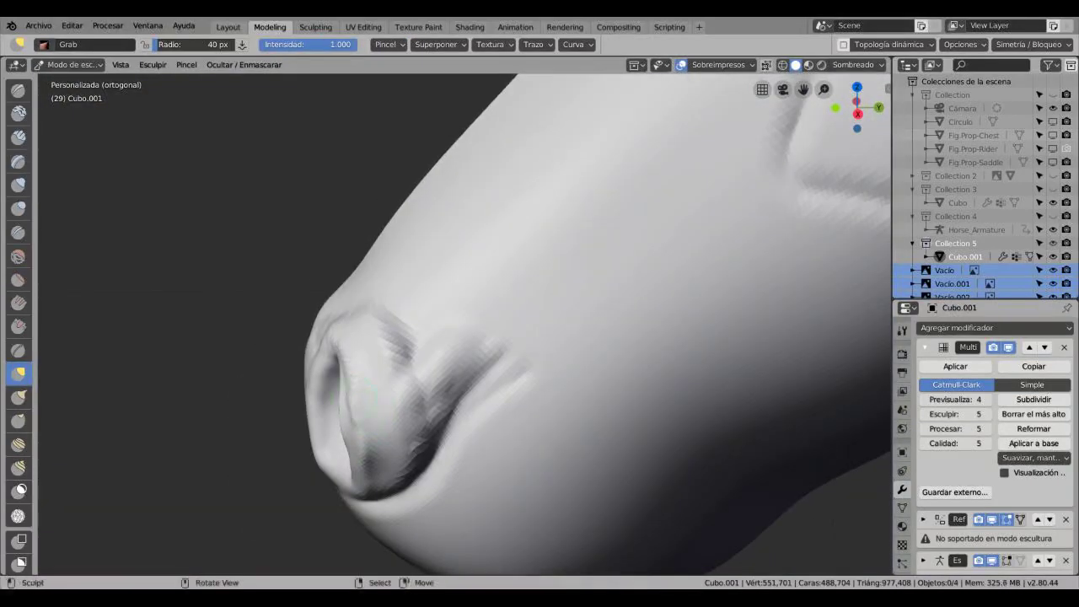
left_click_drag(363, 439, 362, 442)
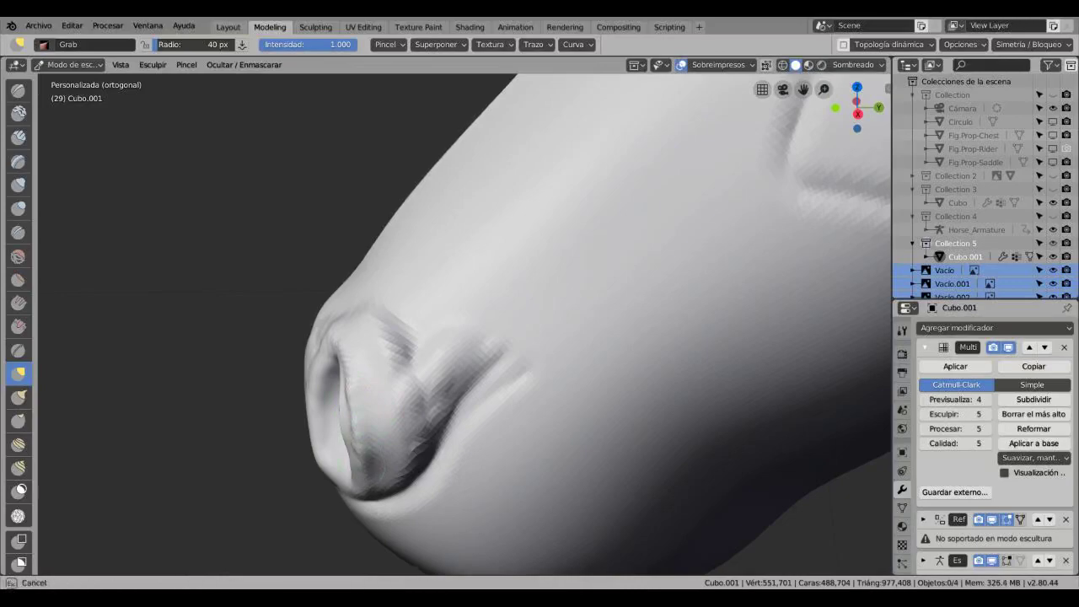
key("KP_3")
scroll(451, 479, "down", 1)
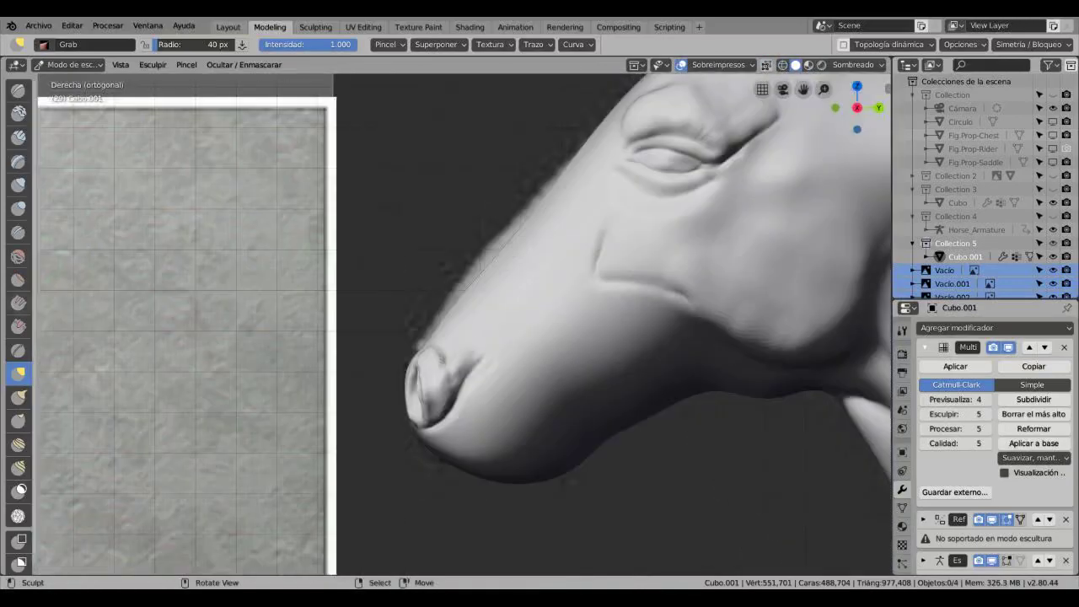
- Build up the upper lip, mouth line and corner of the mouth with Blob at strength 0.2, following the wireframe reference
left_click(18, 208)
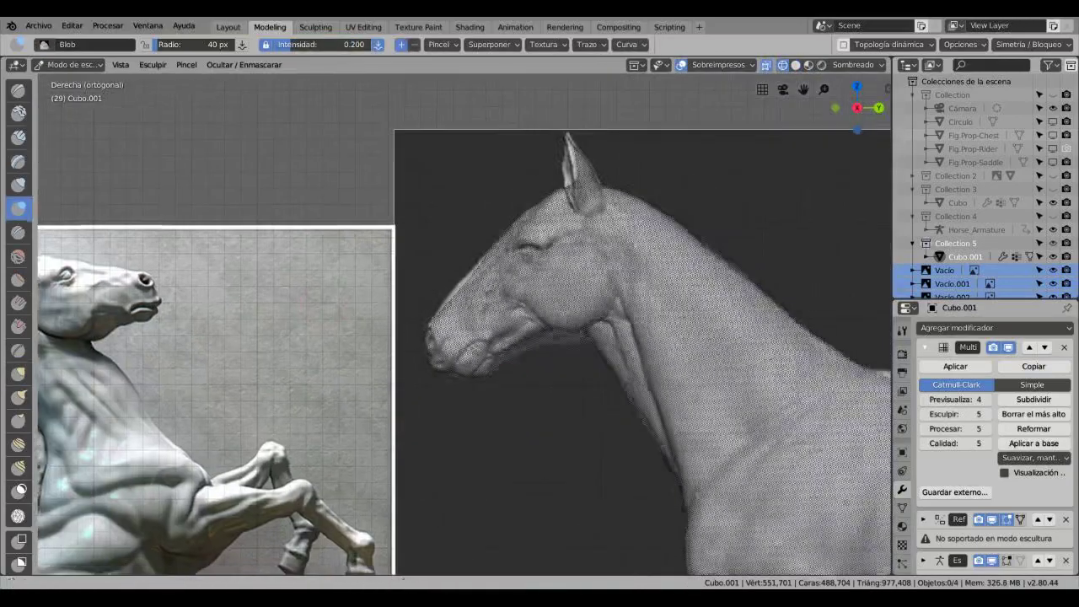
key("c")
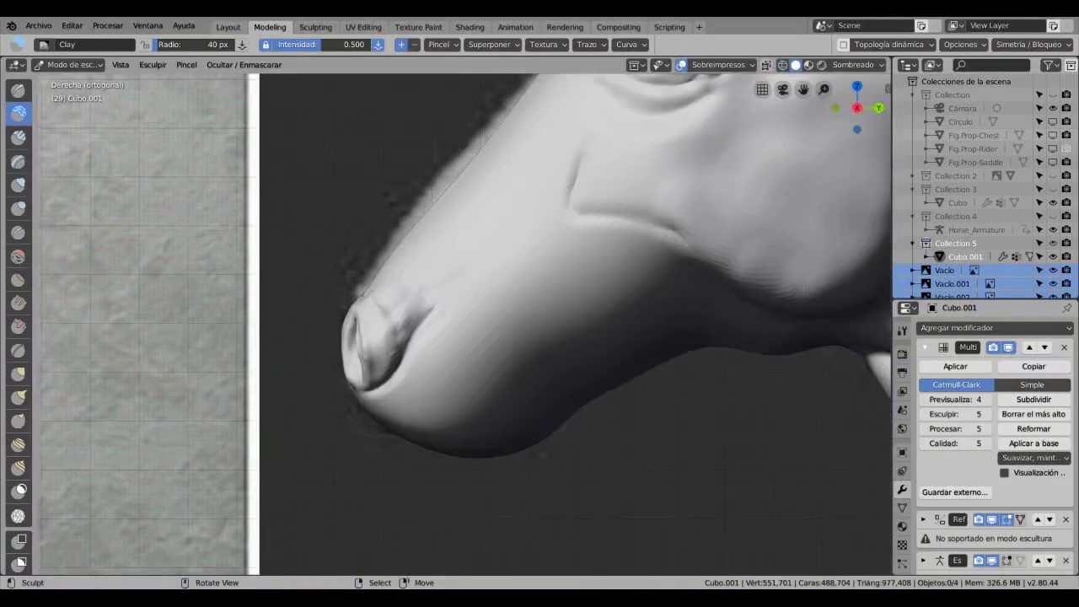
left_click(19, 207)
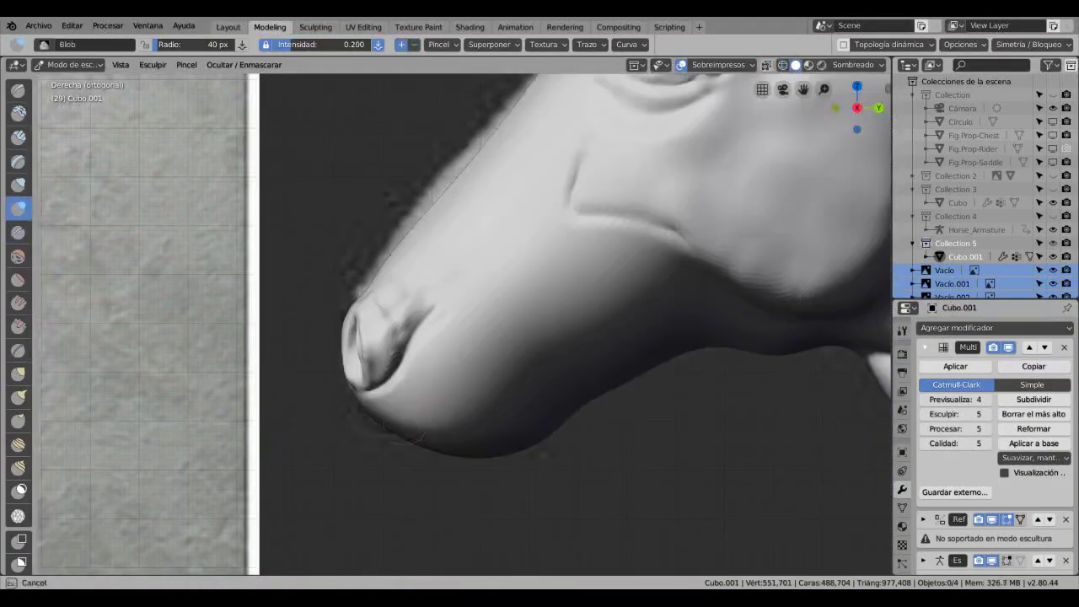
key("alt+z")
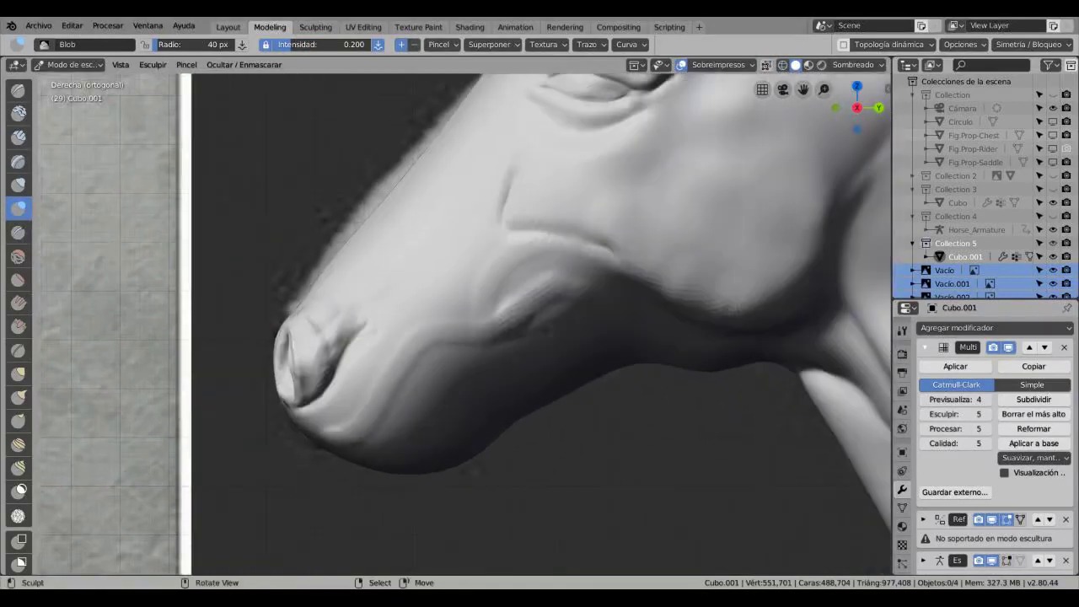
- Carve the mouth line from the front of the lips to the mouth corner with the Crease brush at strength 0.25
left_click(18, 232)
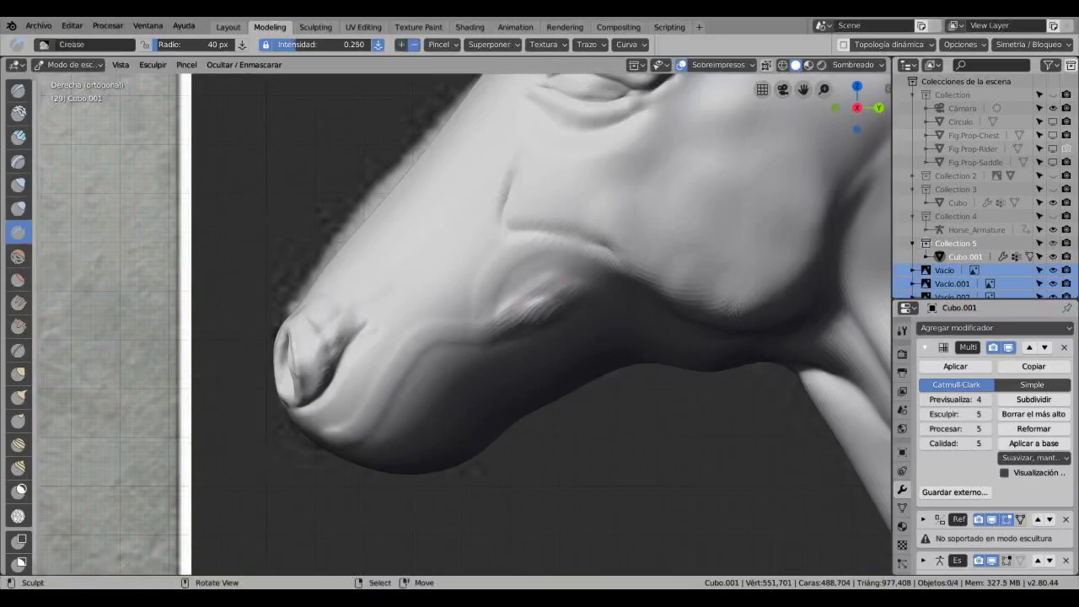
mouse_move(405, 390)
left_mouse_down()
mouse_move(383, 432)
mouse_move(337, 432)
left_mouse_up()
mouse_move(403, 378)
left_mouse_down()
mouse_move(504, 345)
mouse_move(504, 329)
mouse_move(480, 354)
left_mouse_up()
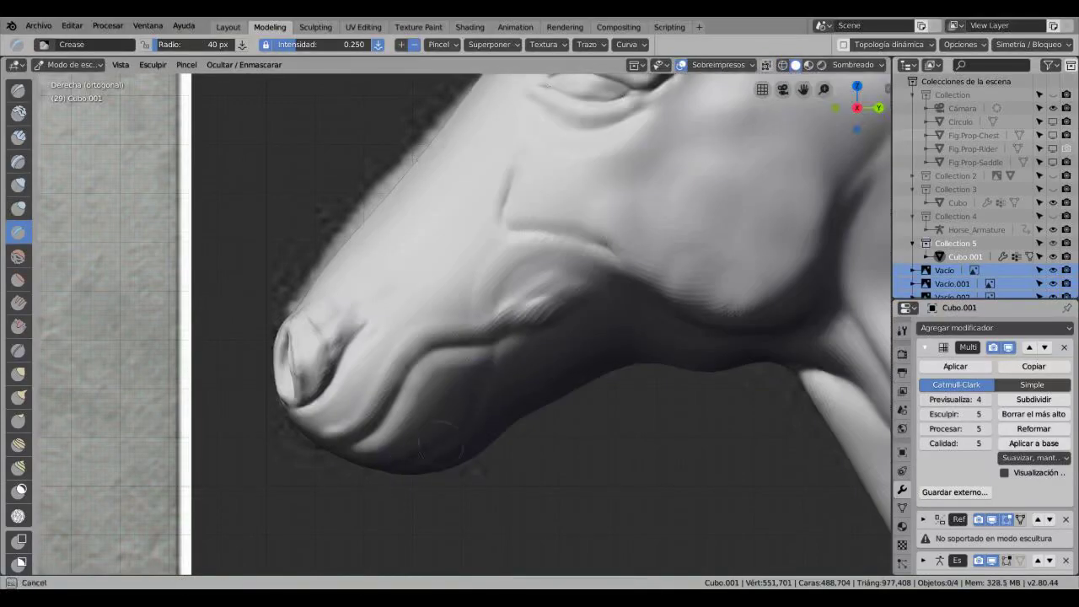
left_click_drag(439, 443, 439, 443)
scroll(440, 443, "down", 7)
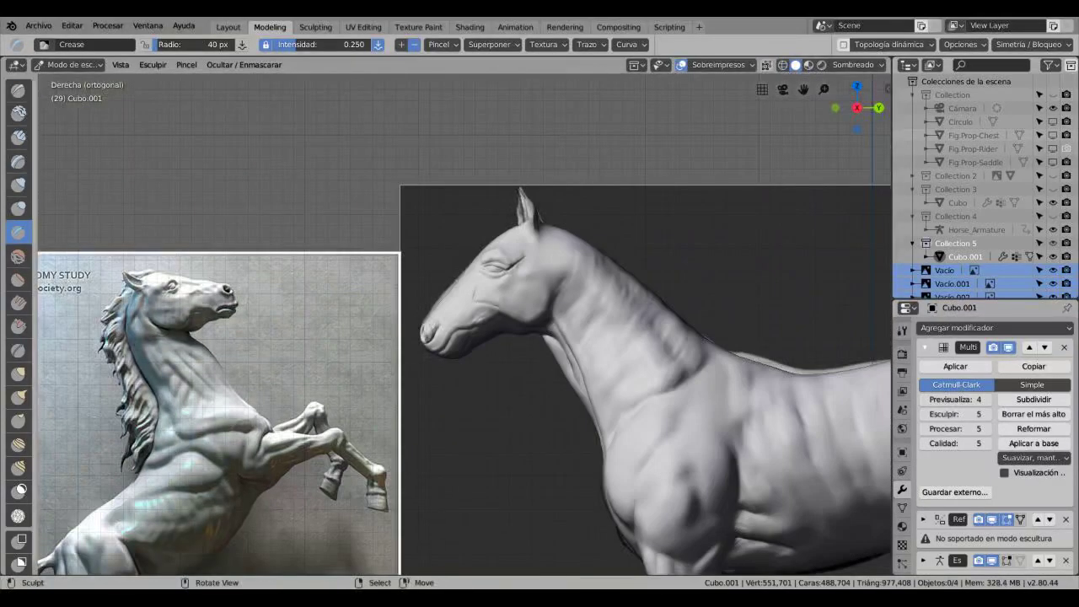
- Adjust the muzzle's lower contour with Grab and add volume to the lower lip and chin with Blob at strength 0.2
key("g")
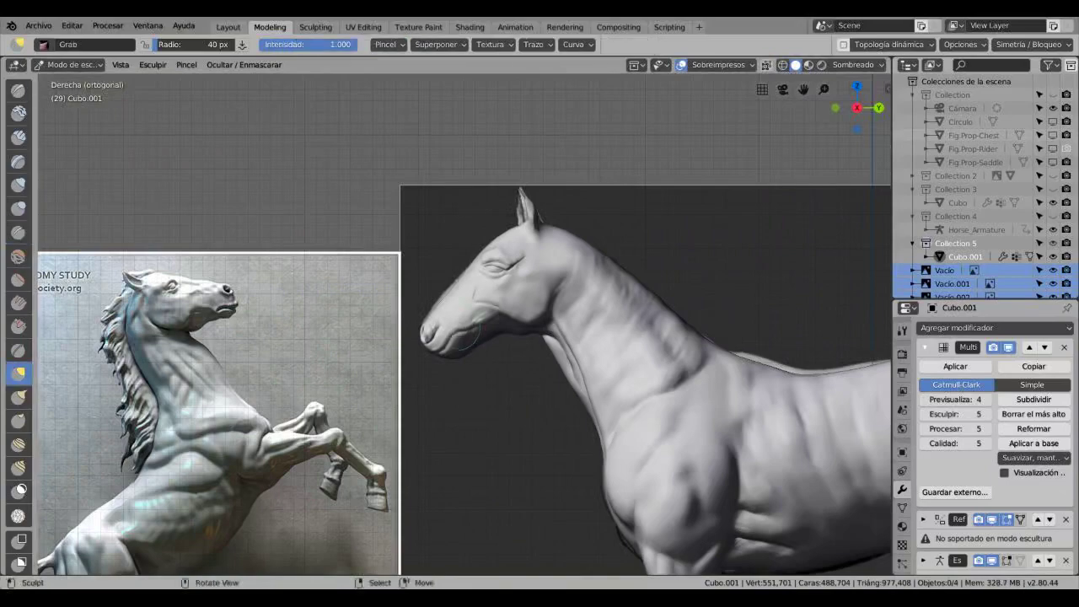
scroll(453, 391, "up", 4)
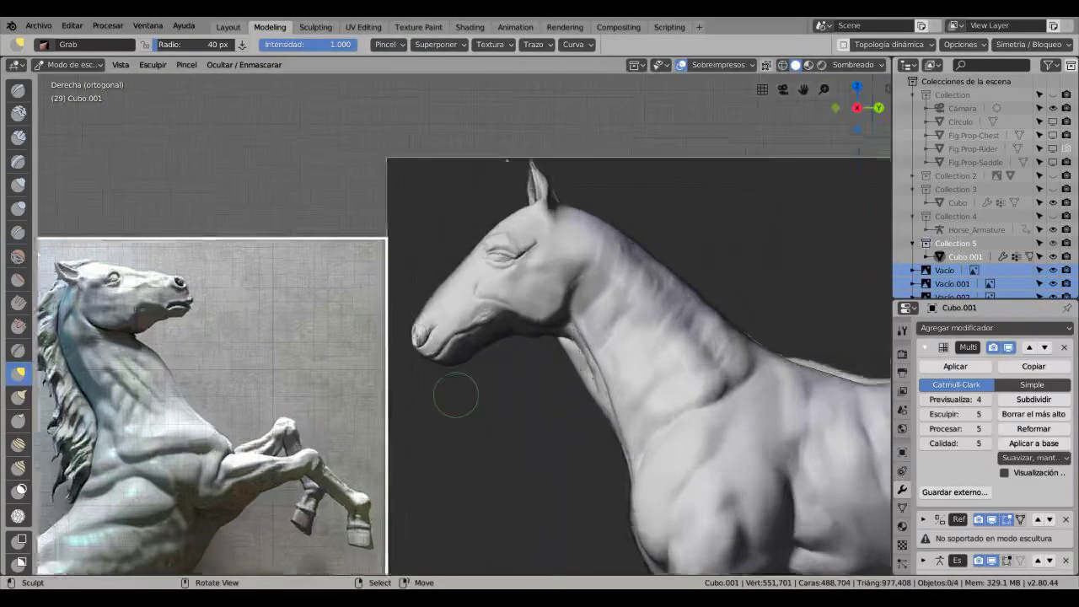
key("b")
left_click_drag(443, 380, 443, 388)
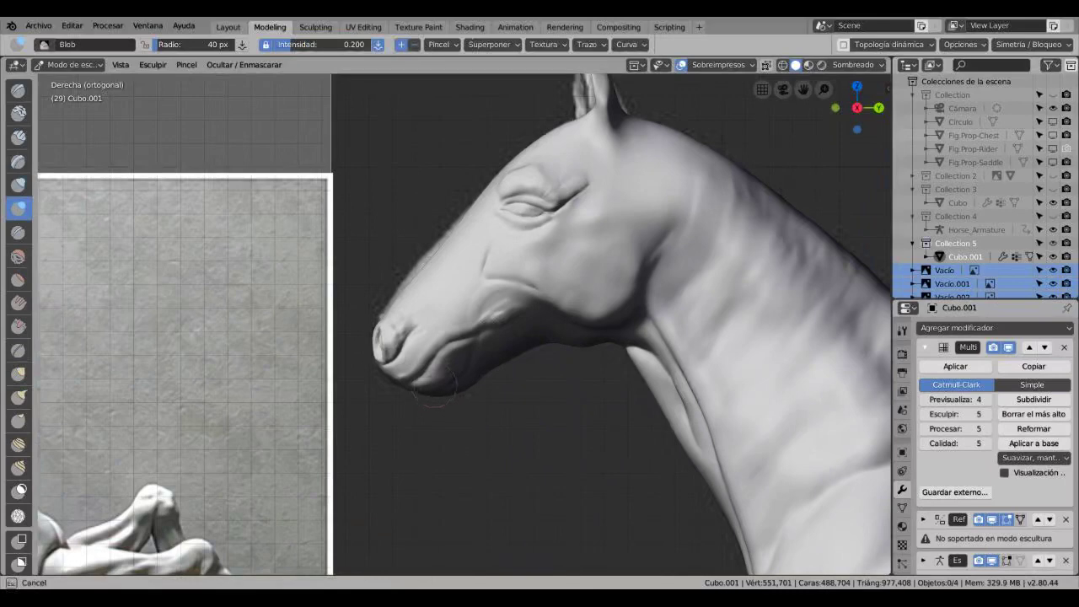
mouse_move(447, 371)
middle_mouse_down()
mouse_move(464, 439)
mouse_move(573, 430)
middle_mouse_up()
- Deepen the groove between the upper and lower lips with Crease at strength 0.25, checking it against the side reference
key("shift+c")
middle_click_drag(312, 379, 424, 392, "ctrl")
key("KP_3")
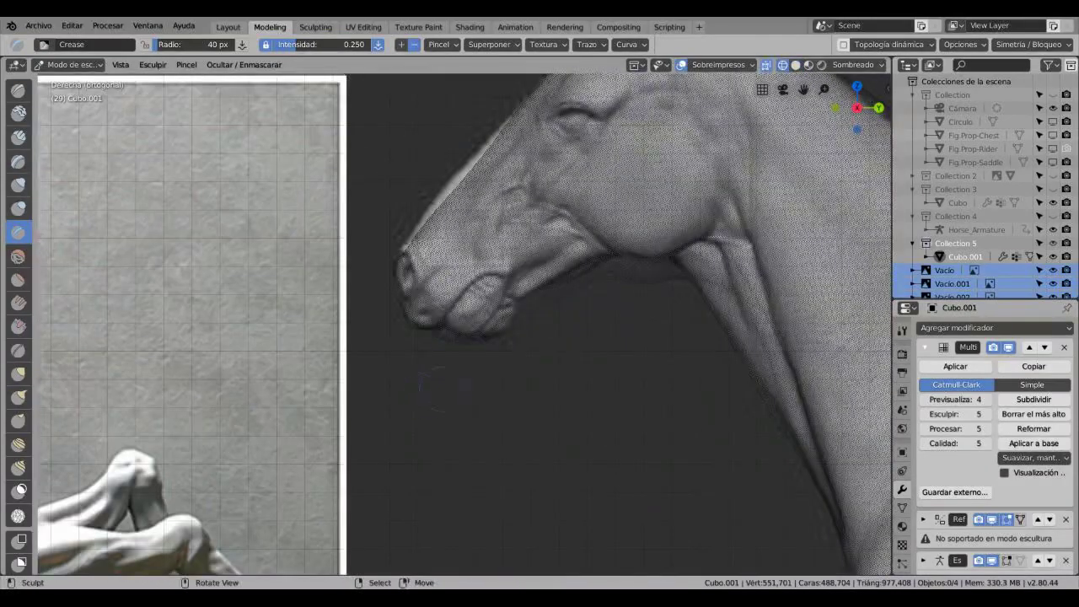
scroll(424, 392, "up", 6)
scroll(424, 392, "up", 1)
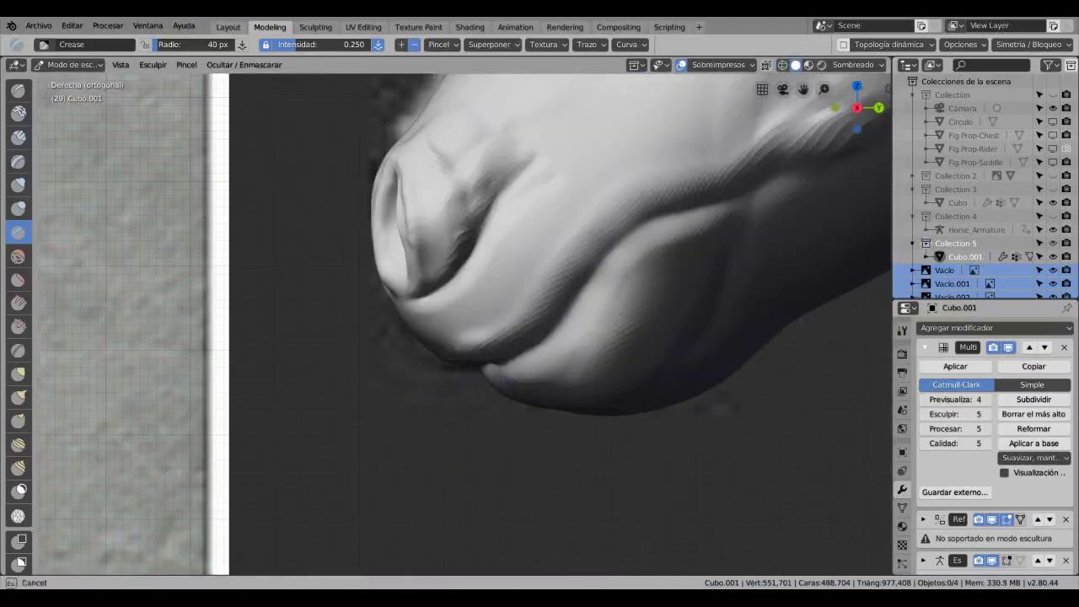
mouse_move(591, 282)
left_mouse_down()
mouse_move(700, 209)
mouse_move(749, 201)
left_mouse_up()
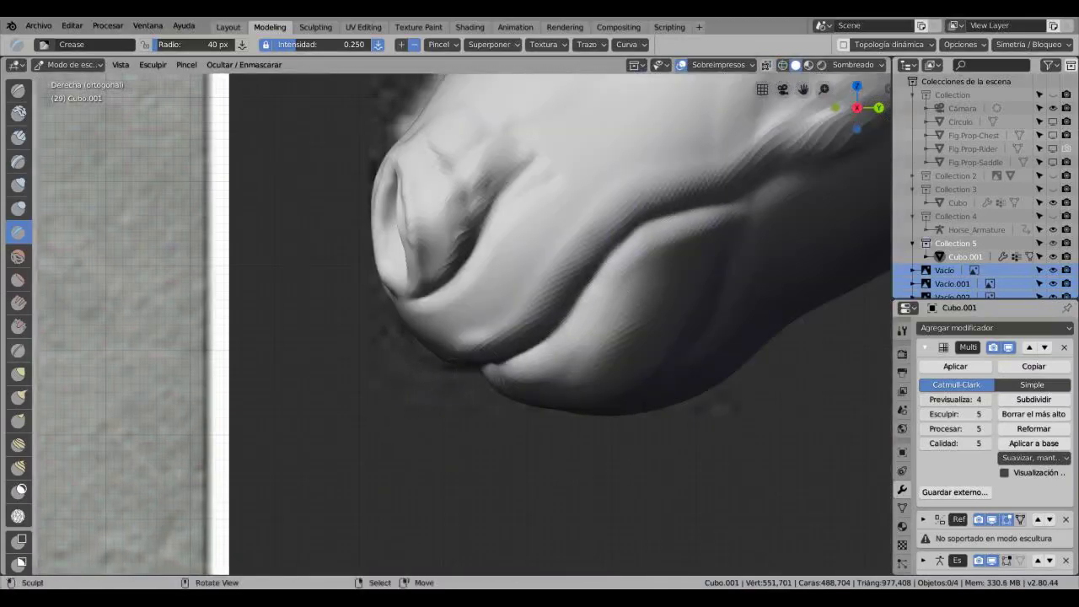
- Scrape the lower lip and chin with the Scrape/Peaks brush at strength 0.5, working from the side and an angled view
key("shift+t")
scroll(465, 324, "down", 6)
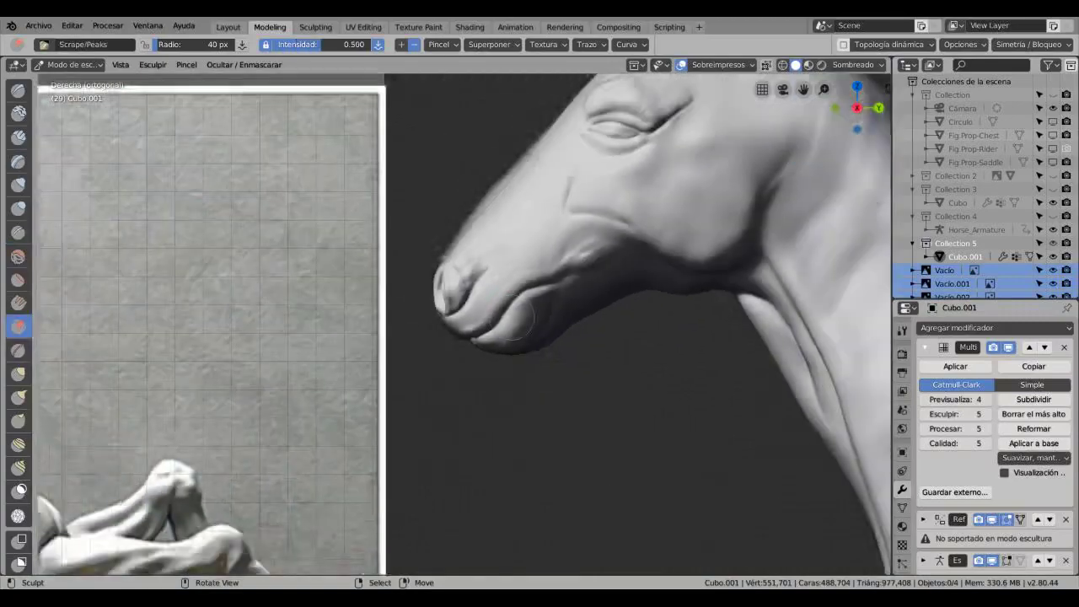
scroll(424, 349, "up", 3)
middle_click_drag(424, 349, 518, 363)
left_click_drag(519, 364, 464, 333)
scroll(463, 333, "down", 4)
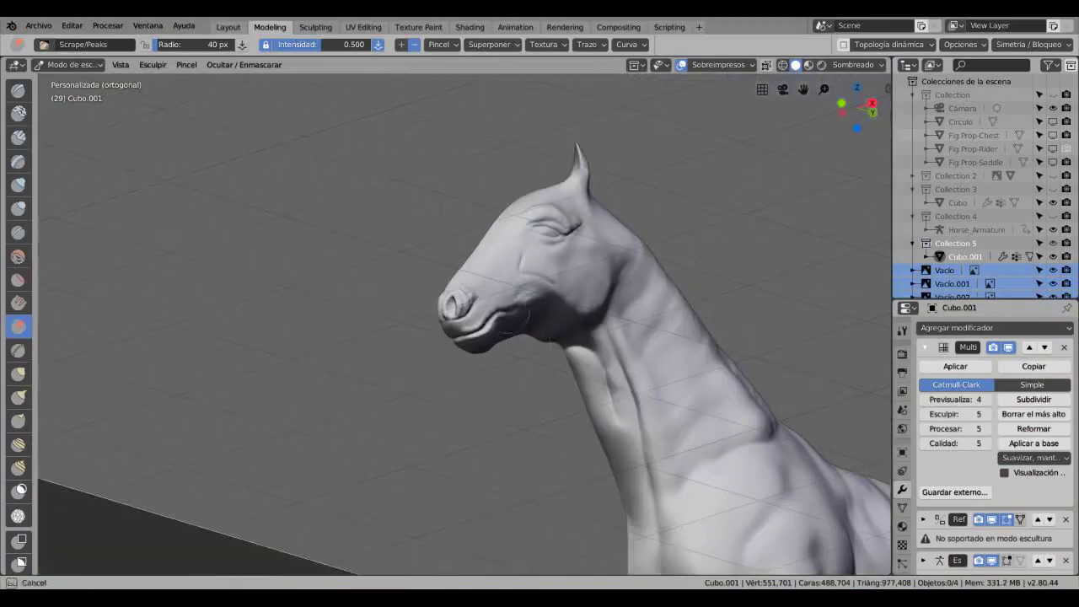
- Smooth the front of the lower lip and chin with the Smooth brush at strength 0.6 in right side view
key("KP_3")
scroll(465, 331, "up", 4)
key("s")
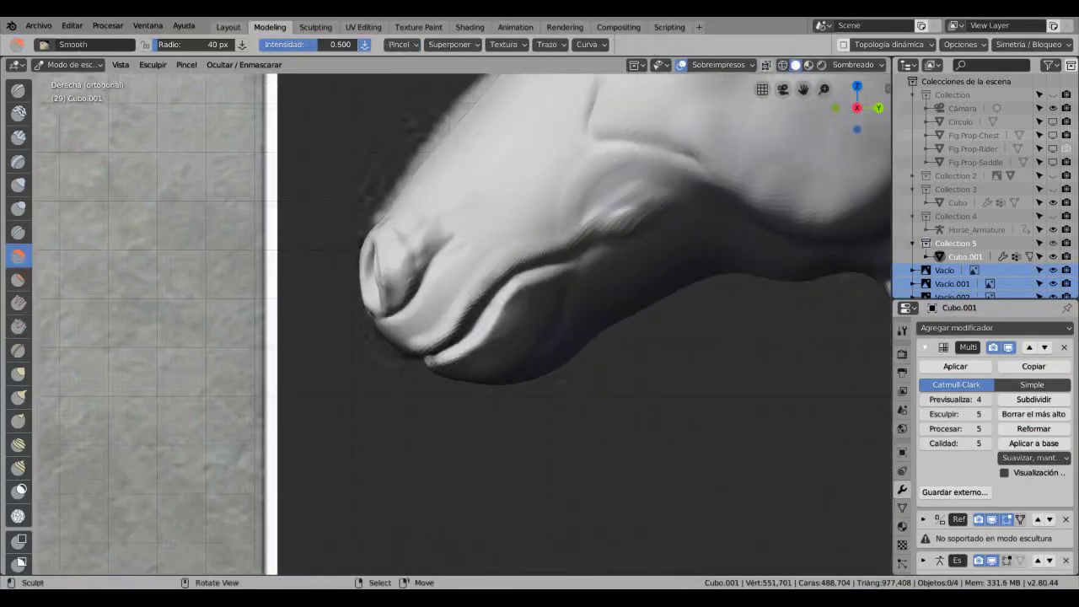
left_click_drag(465, 375, 434, 374)
scroll(444, 374, "down", 5)
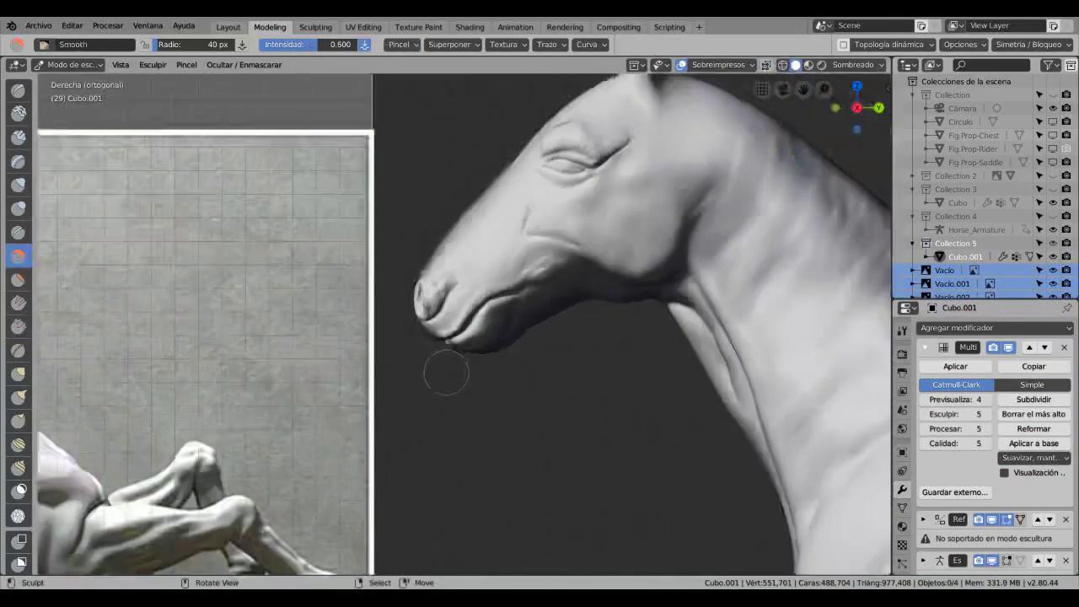
- Add volume to the front of the lower lip with the Blob brush at strength 0.2
scroll(453, 371, "up", 6)
left_click(19, 208)
scroll(456, 371, "down", 4)
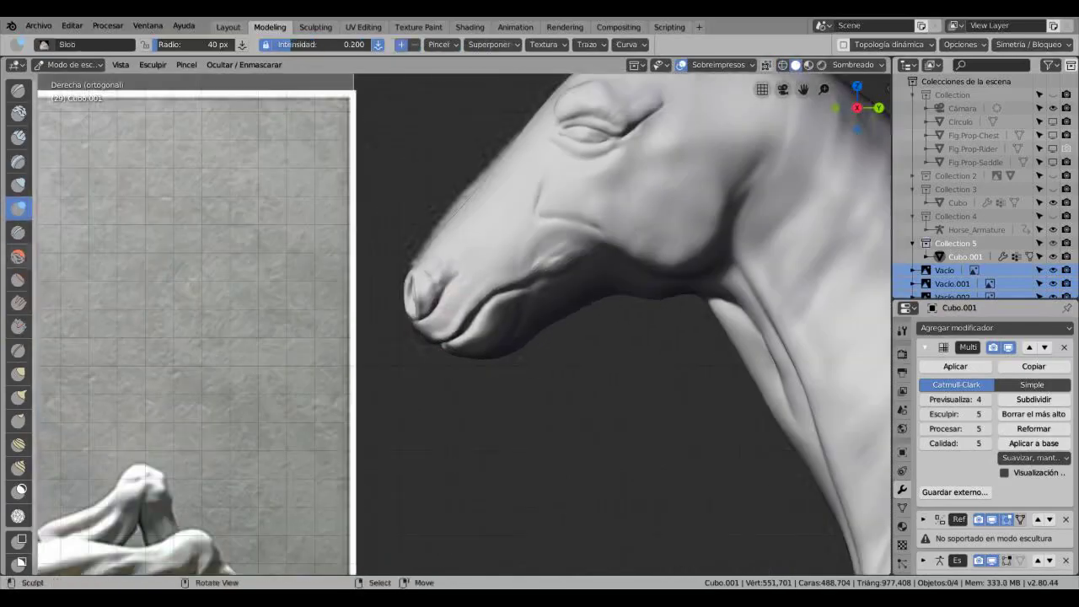
- Build up the upper lip below the nostril with the Clay brush at strength 0.5
key("s")
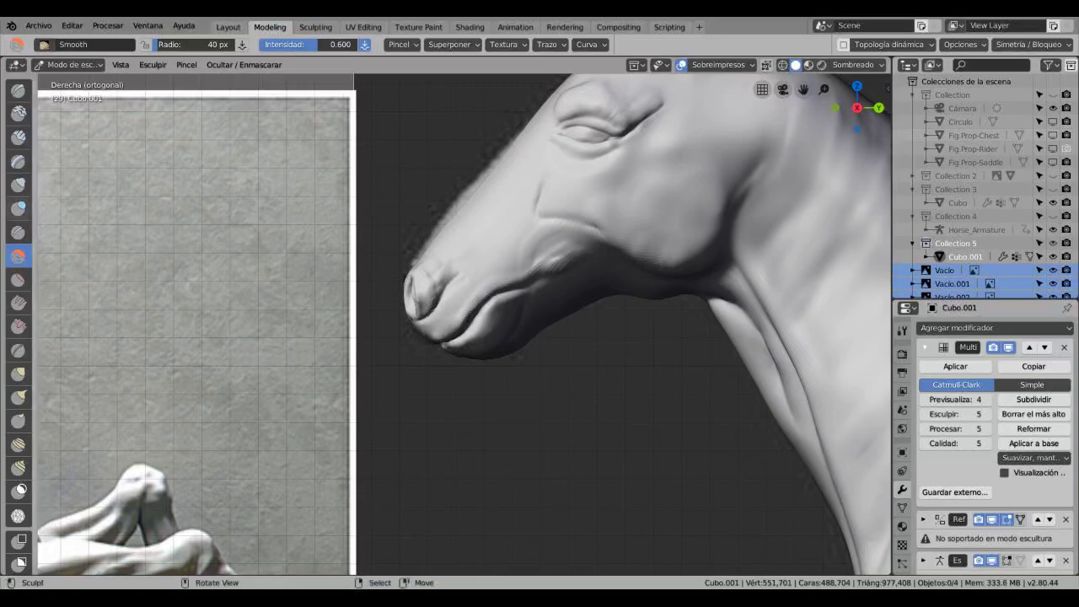
left_click(19, 112)
scroll(408, 304, "up", 8)
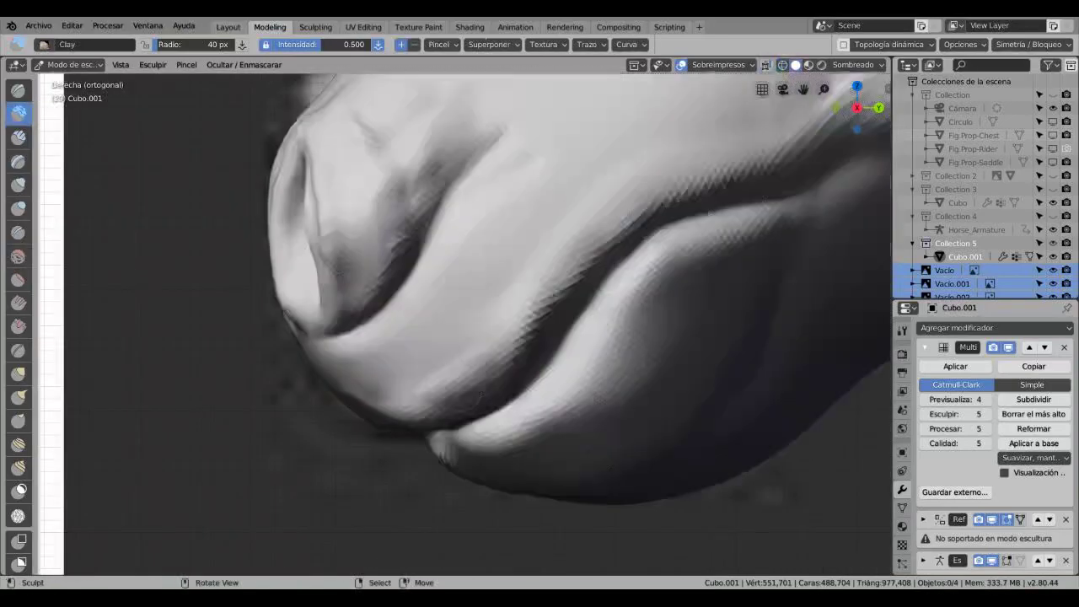
scroll(457, 335, "down", 2)
left_click_drag(468, 339, 447, 310)
mouse_move(449, 373)
left_mouse_down()
mouse_move(410, 363)
mouse_move(469, 369)
left_mouse_up()
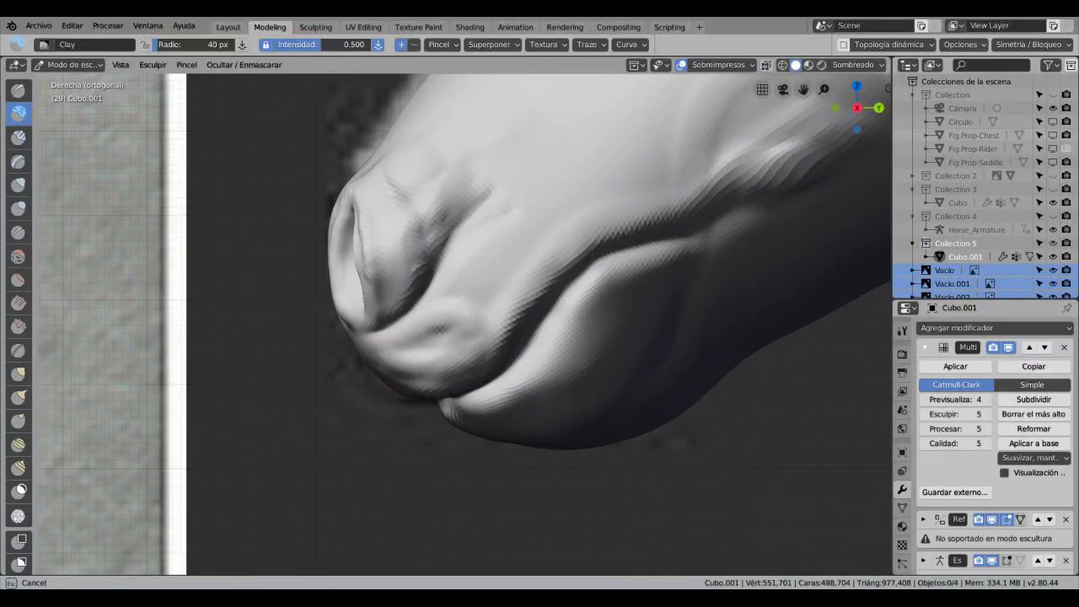
- Sculpt the muscle forms between the mouth corner and the cheek ridge with Clay at strength 0.5, in right side view
scroll(539, 324, "down", 5)
scroll(539, 324, "up", 1)
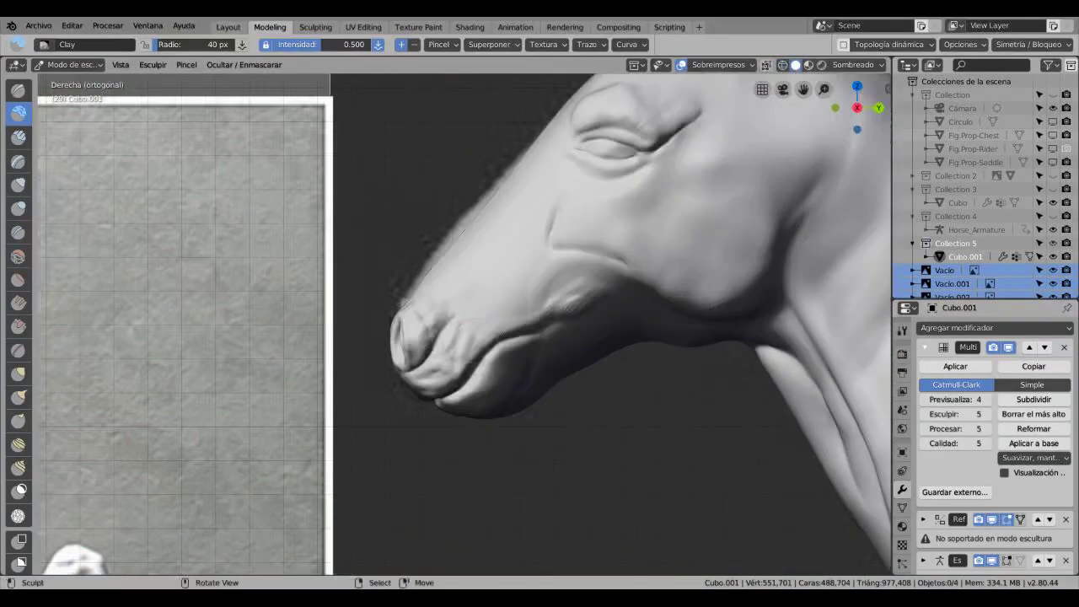
middle_click_drag(499, 311, 499, 388, "shift")
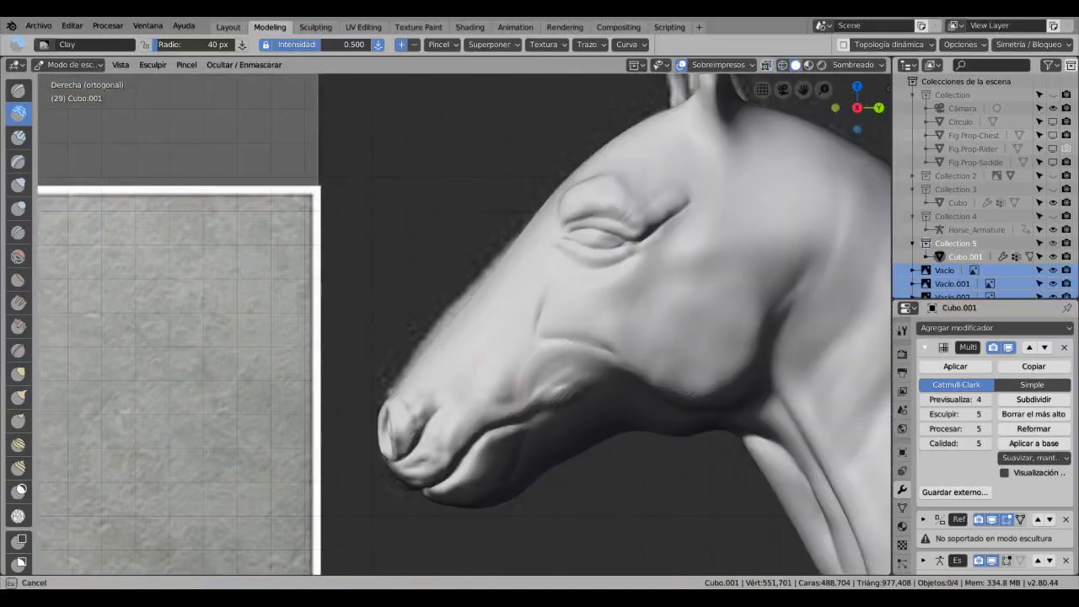
scroll(540, 325, "up", 2)
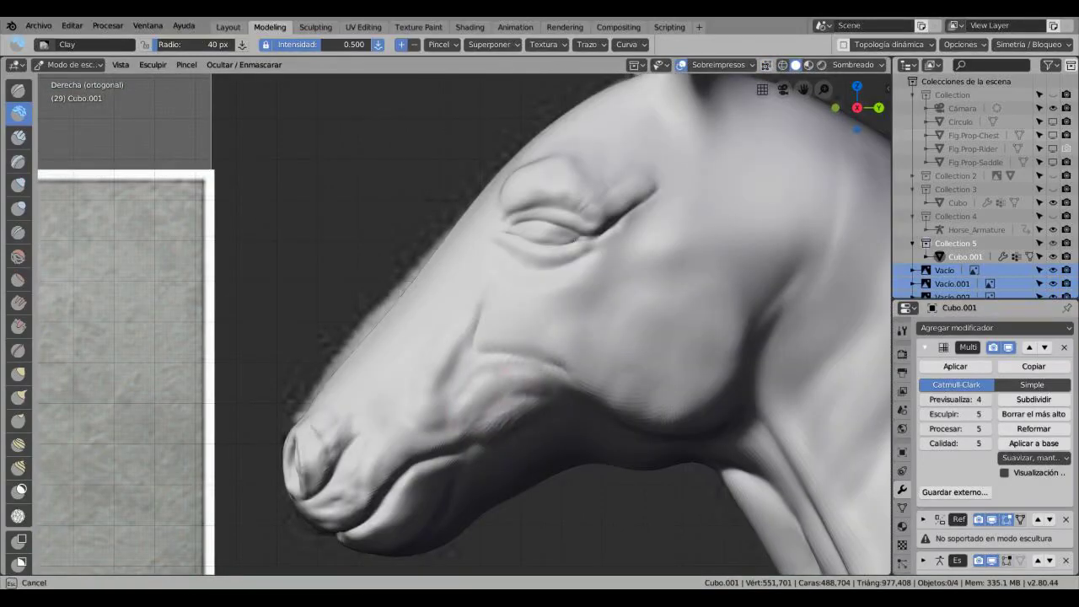
key("alt+z")
scroll(465, 325, "down", 2)
key("alt+z")
- Shape the folds below the eye and the surface of the cheek with the Clay brush at strength 0.5
scroll(590, 325, "up", 3)
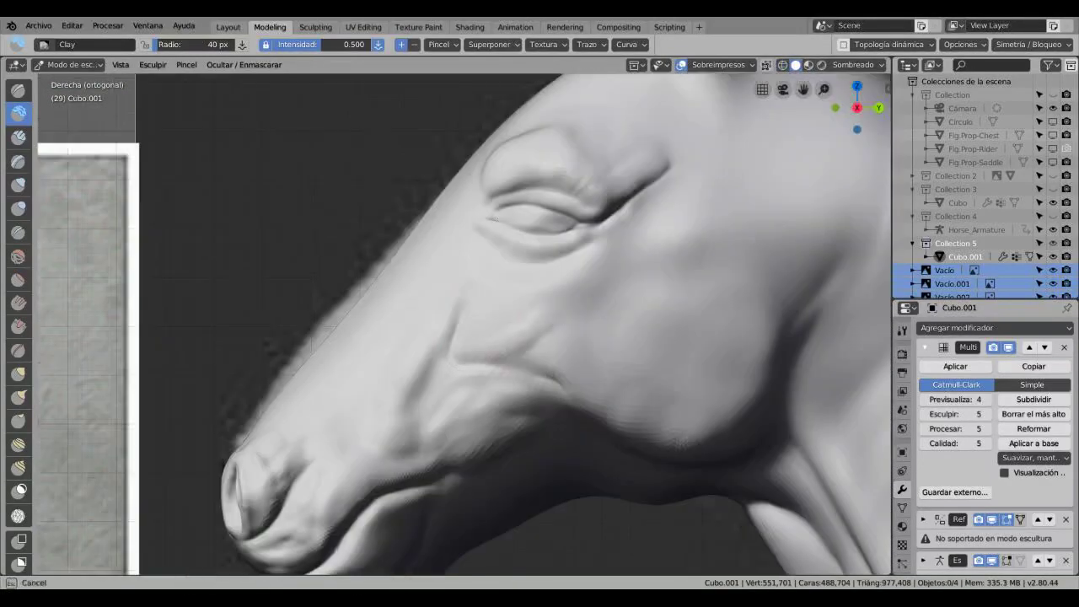
scroll(506, 325, "down", 2)
scroll(506, 324, "up", 2)
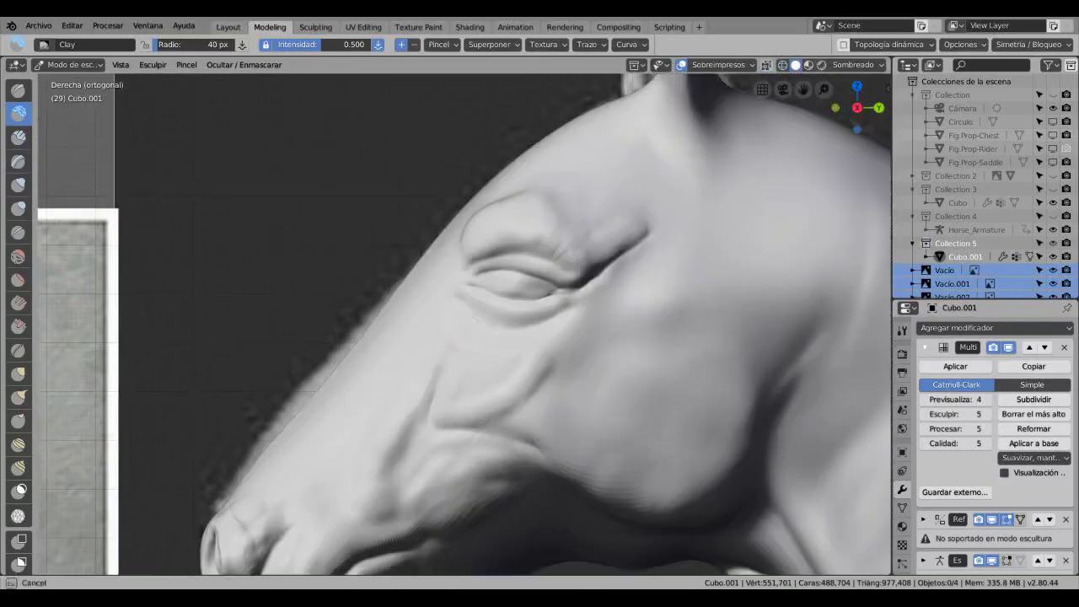
mouse_move(493, 400)
left_mouse_down()
mouse_move(580, 361)
mouse_move(582, 472)
left_mouse_up()
scroll(463, 324, "down", 3)
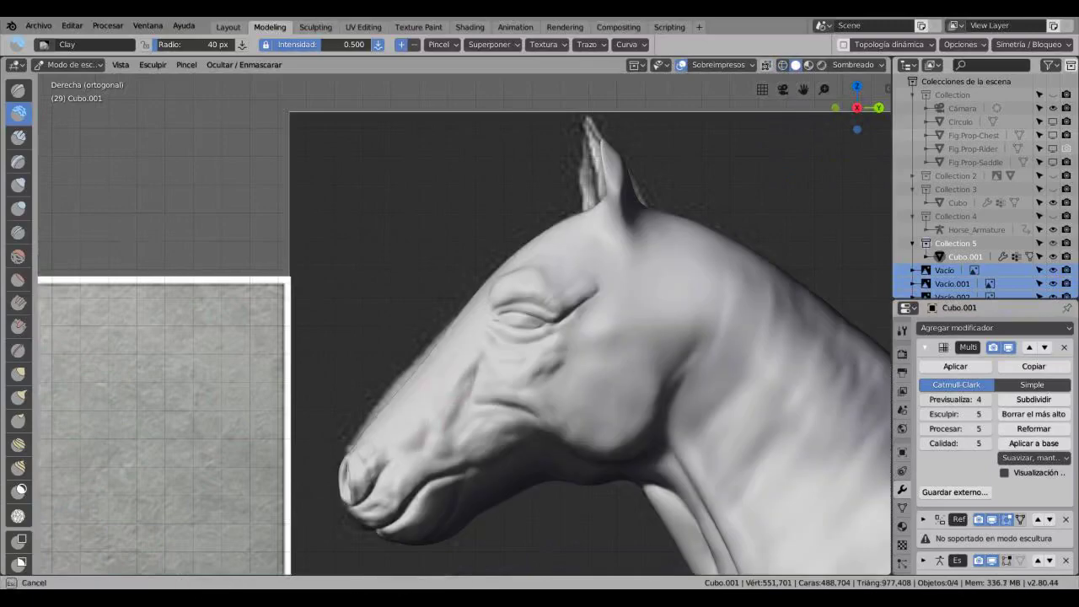
- Model the side of the nose bridge and the forehead with Clay at strength 0.5 from an angled view
middle_click_drag(400, 442, 462, 408)
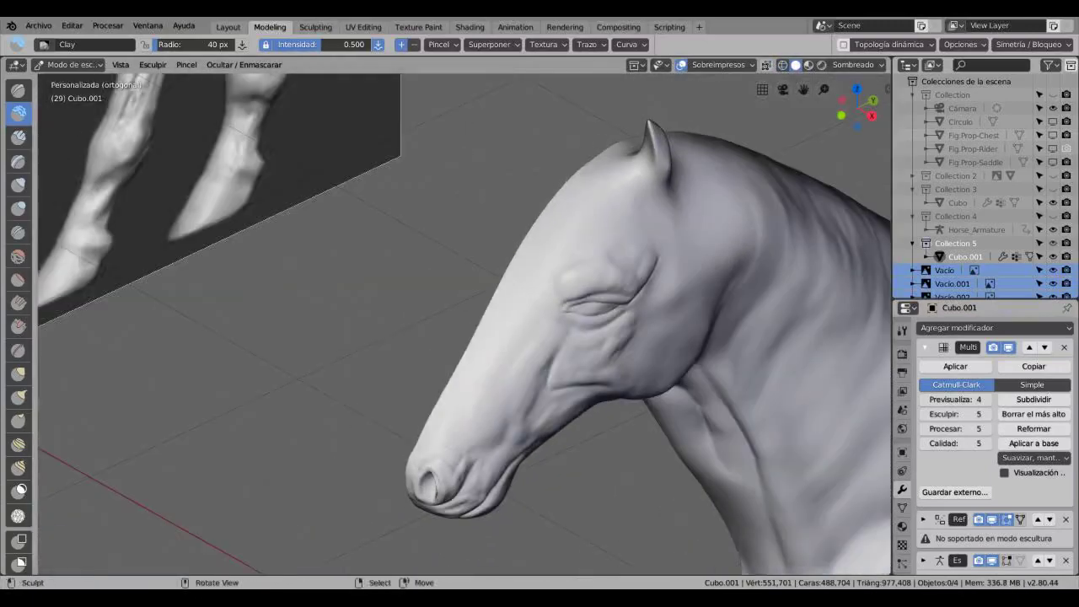
left_click_drag(477, 336, 504, 366)
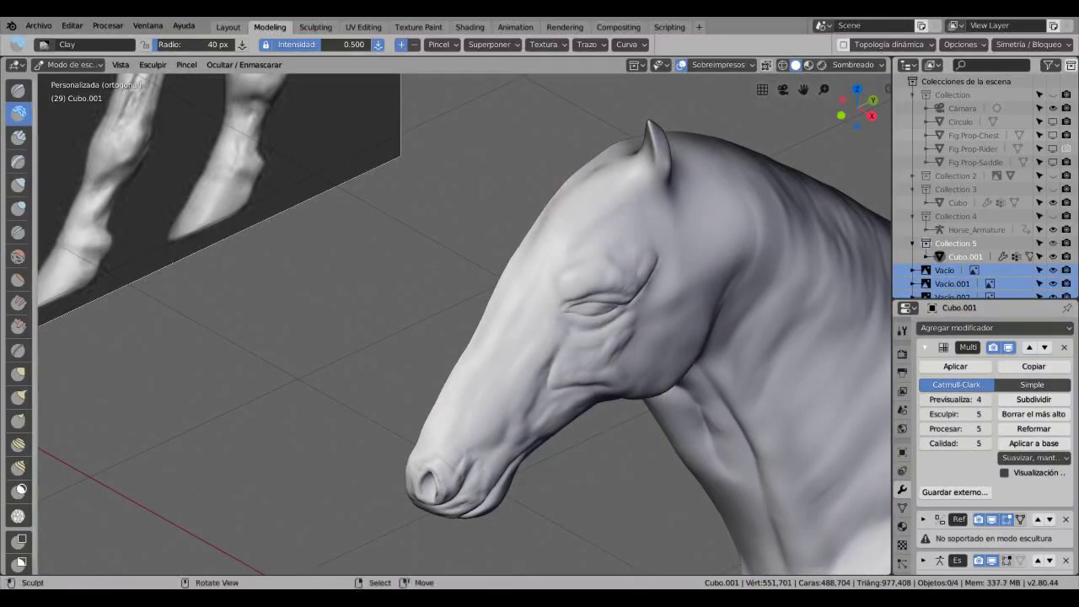
scroll(432, 440, "up", 2)
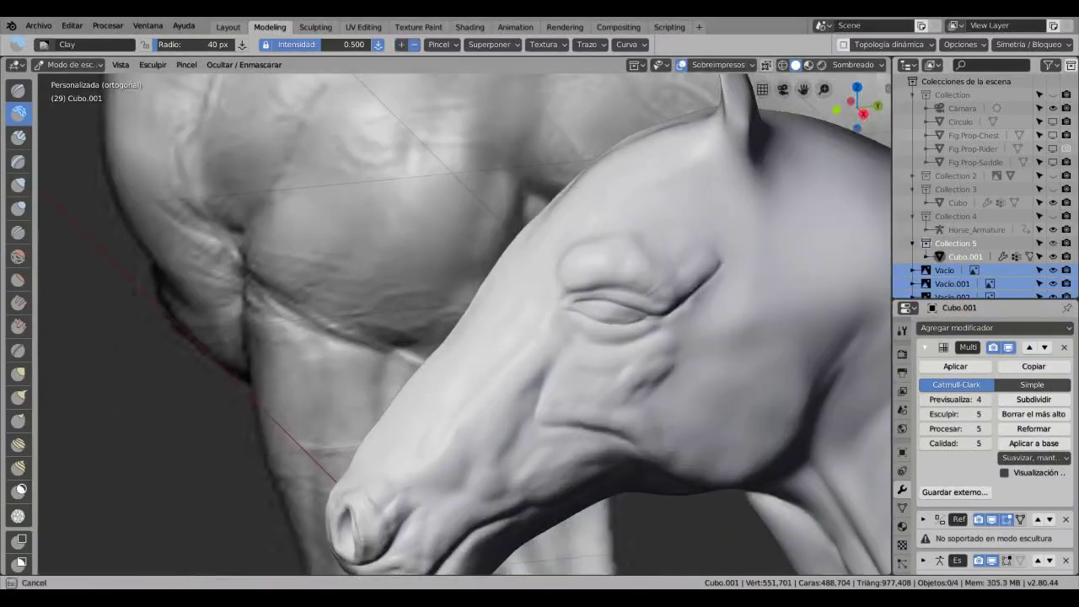
scroll(379, 312, "down", 4)
middle_click_drag(379, 312, 422, 262)
- Add relief down the front of the face, from the nostril up to the forehead, with Clay Strips at strength 0.3
left_click(18, 136)
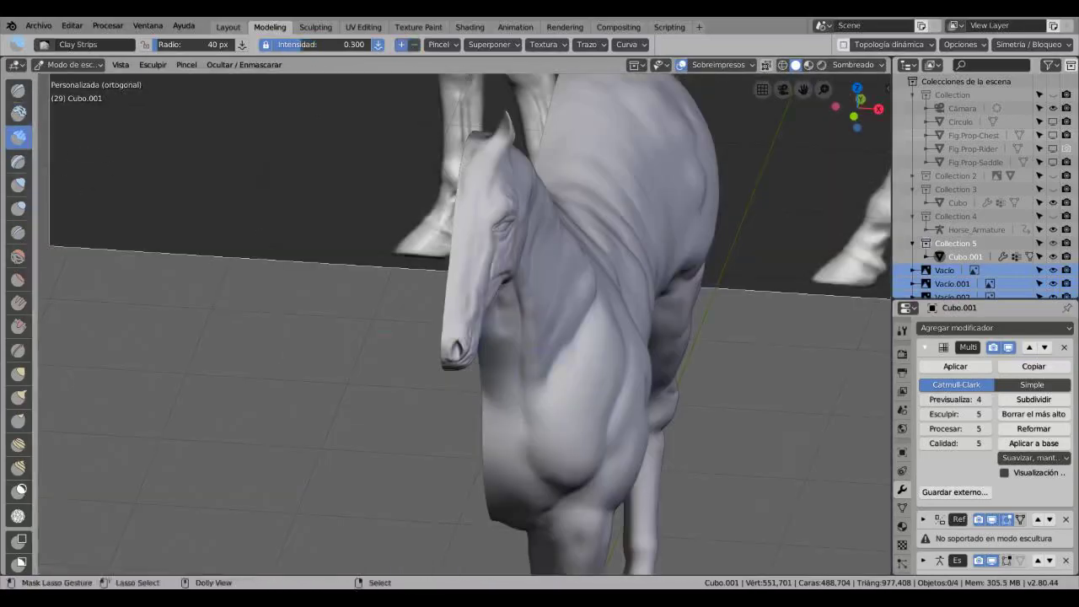
mouse_move(464, 320)
middle_mouse_down()
mouse_move(506, 278)
mouse_move(464, 320)
middle_mouse_up()
scroll(464, 320, "up", 4)
left_click_drag(426, 443, 426, 444)
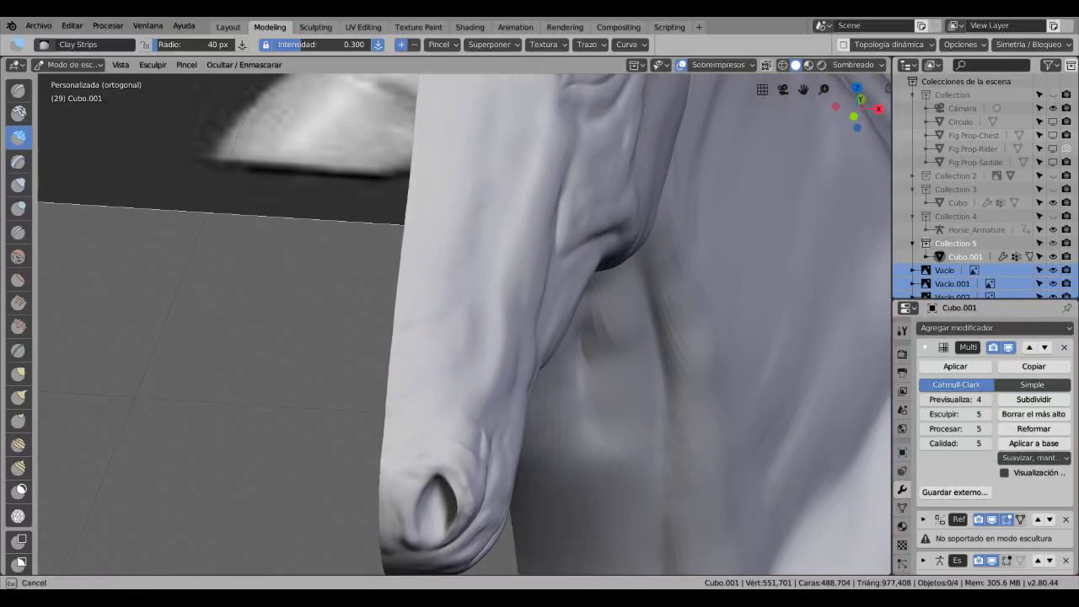
middle_click_drag(464, 320, 451, 507, "shift")
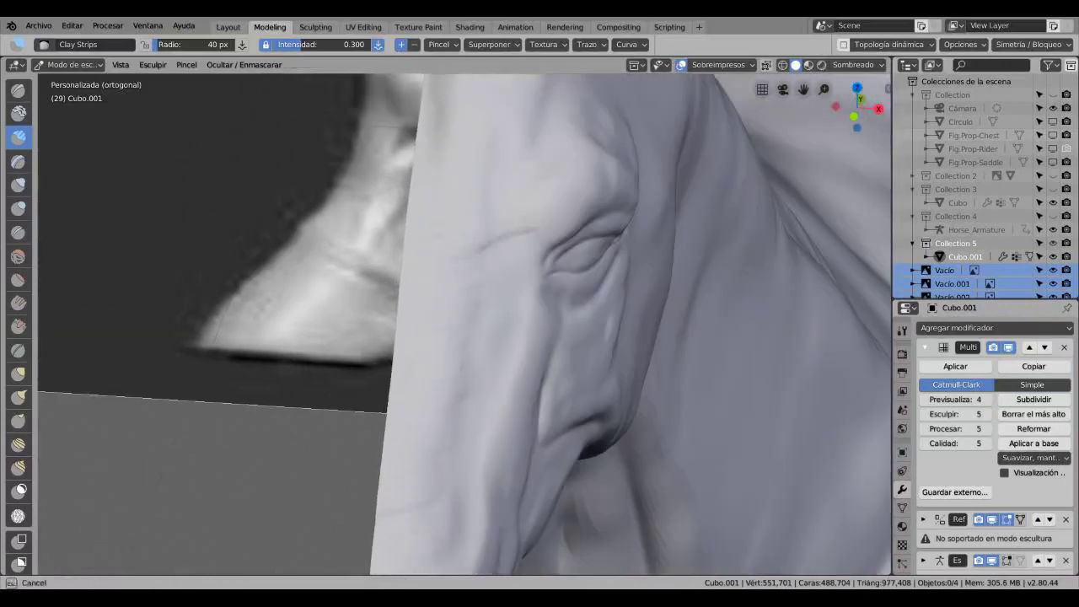
middle_click_drag(464, 321, 442, 480, "shift")
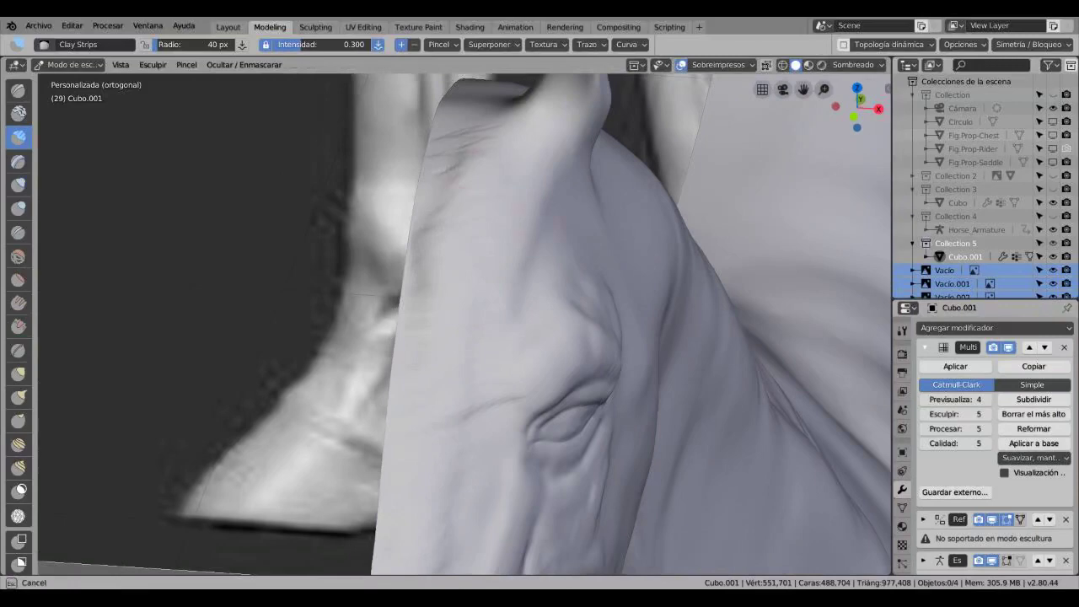
middle_click_drag(464, 321, 338, 422, "shift")
- Sculpt the brow and the temple between the eye and the ear with Clay Strips at strength 0.3
scroll(464, 320, "down", 5)
scroll(464, 321, "up", 6)
middle_click_drag(464, 320, 489, 337)
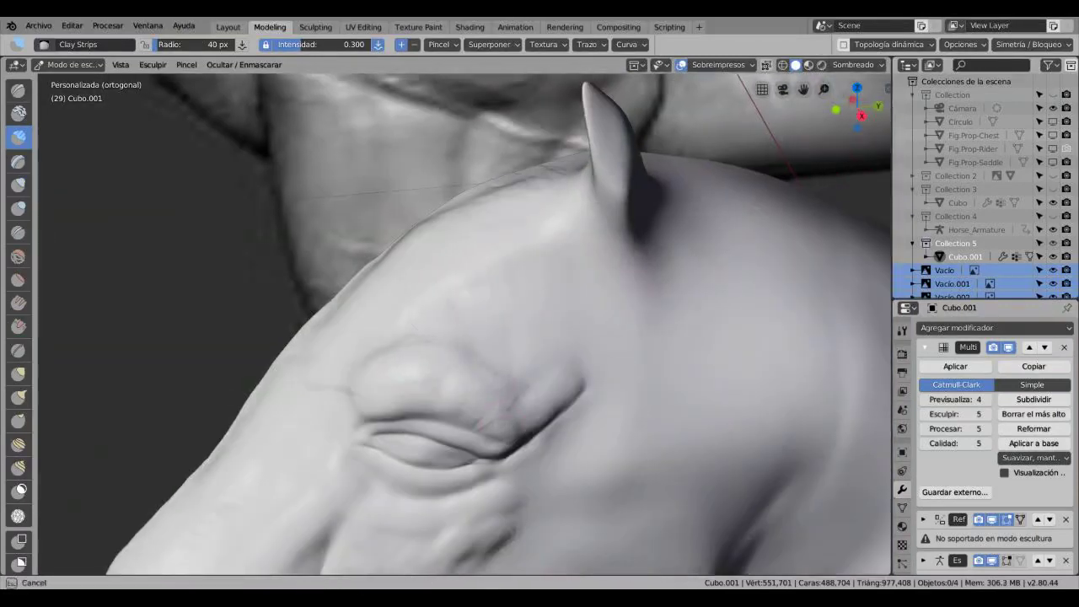
scroll(464, 321, "down", 5)
scroll(464, 320, "up", 5)
scroll(464, 321, "up", 2)
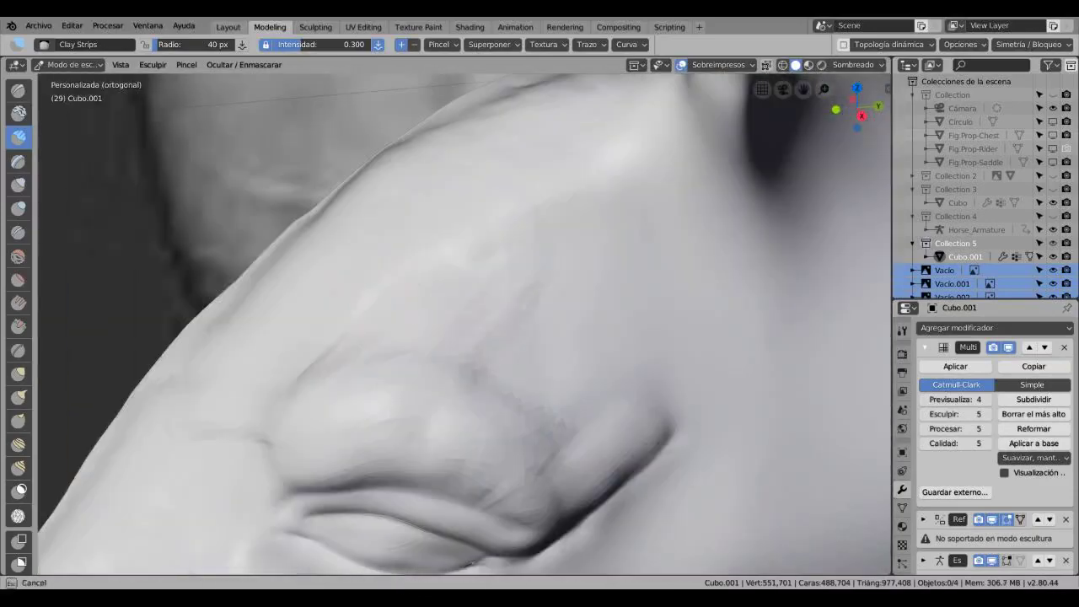
left_click_drag(569, 244, 599, 455)
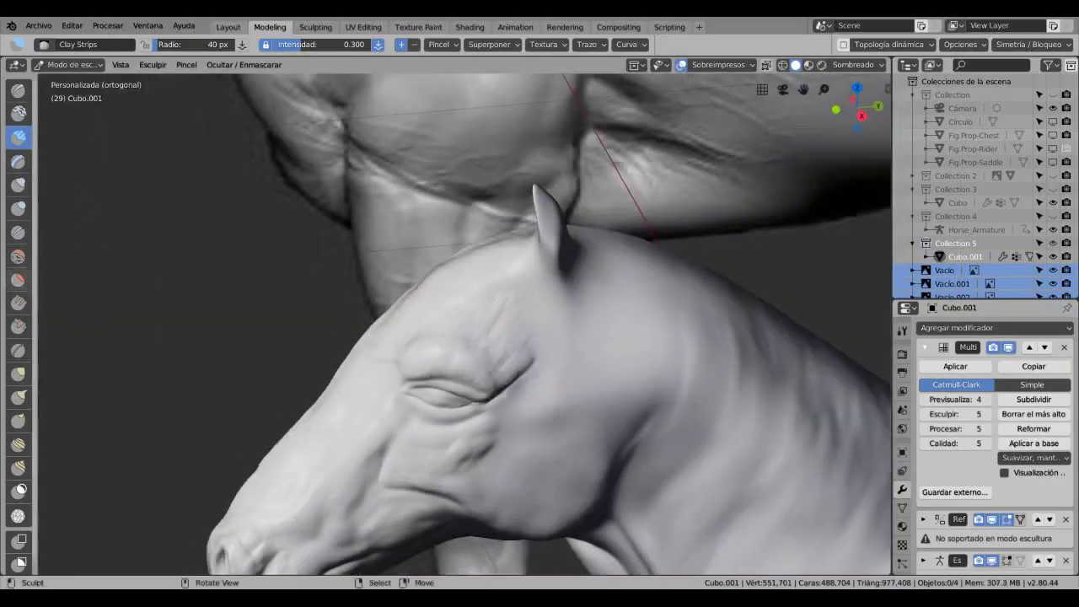
- Soften the temple and the area above the eye using Smooth at strength 0.6 and Scrape/Peaks at strength 0.5
key("shift+s")
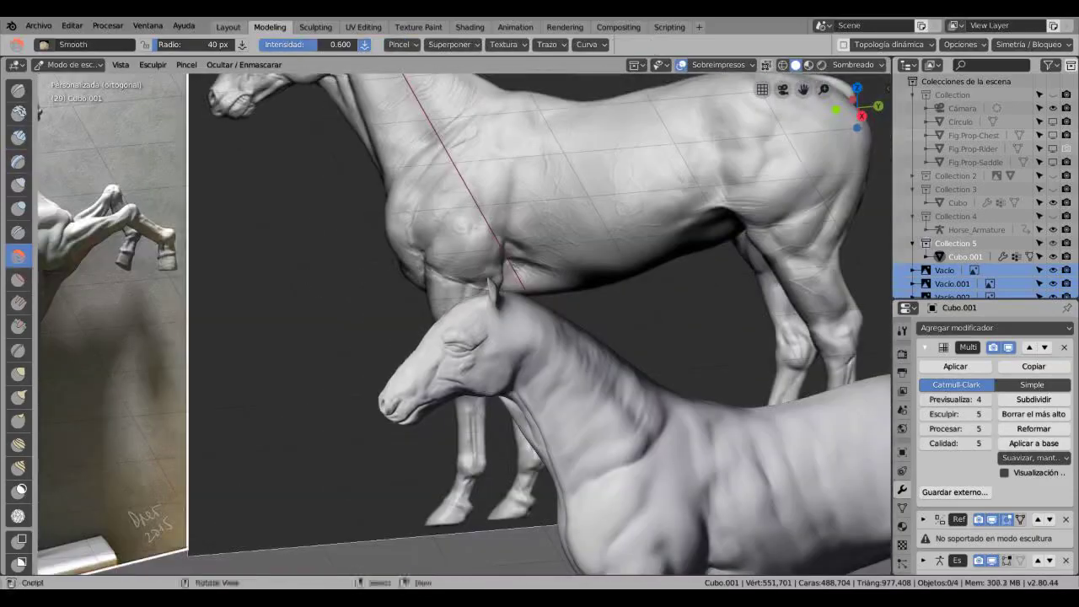
key("KP_Divide")
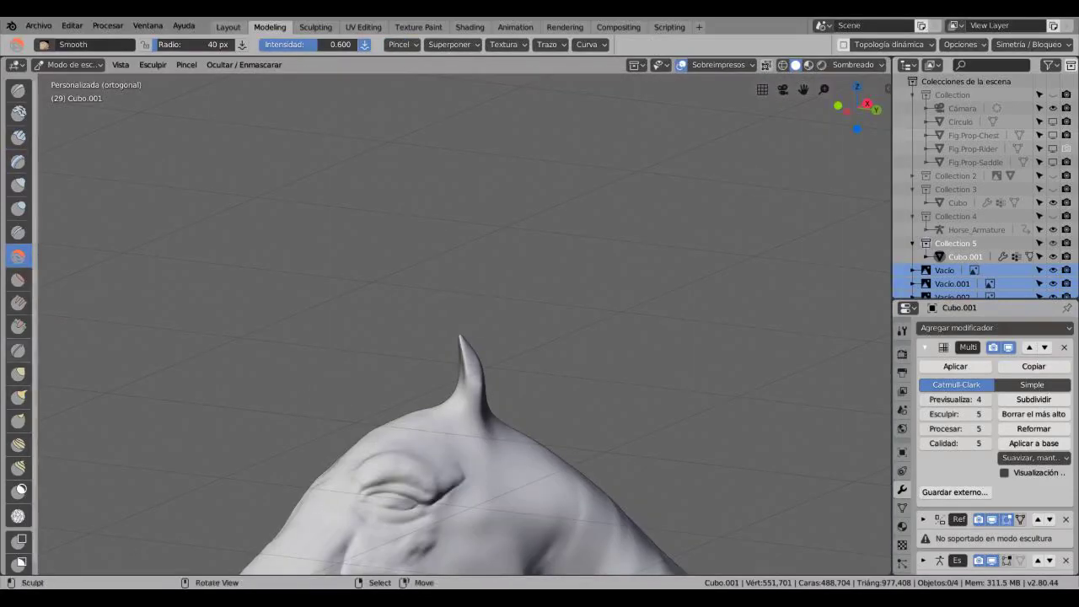
left_click(18, 327)
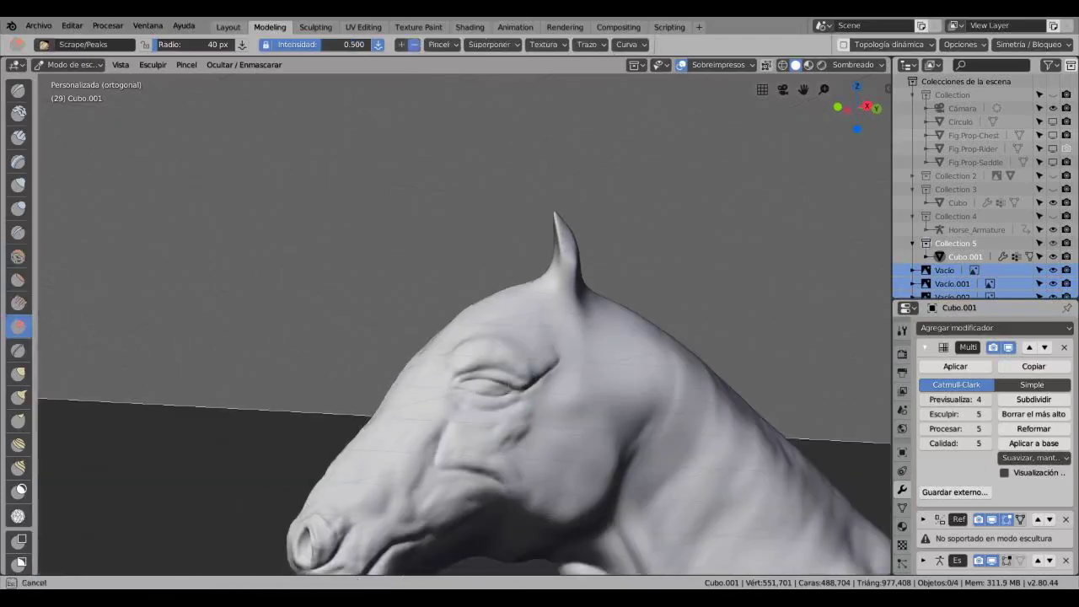
scroll(464, 325, "up", 4)
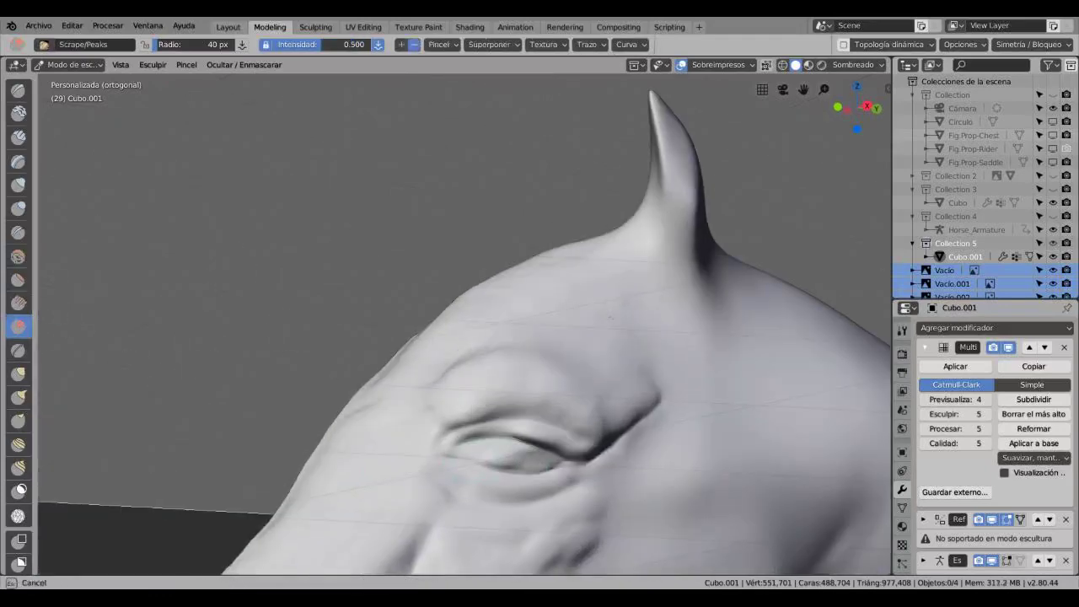
scroll(464, 325, "up", 3)
key("s")
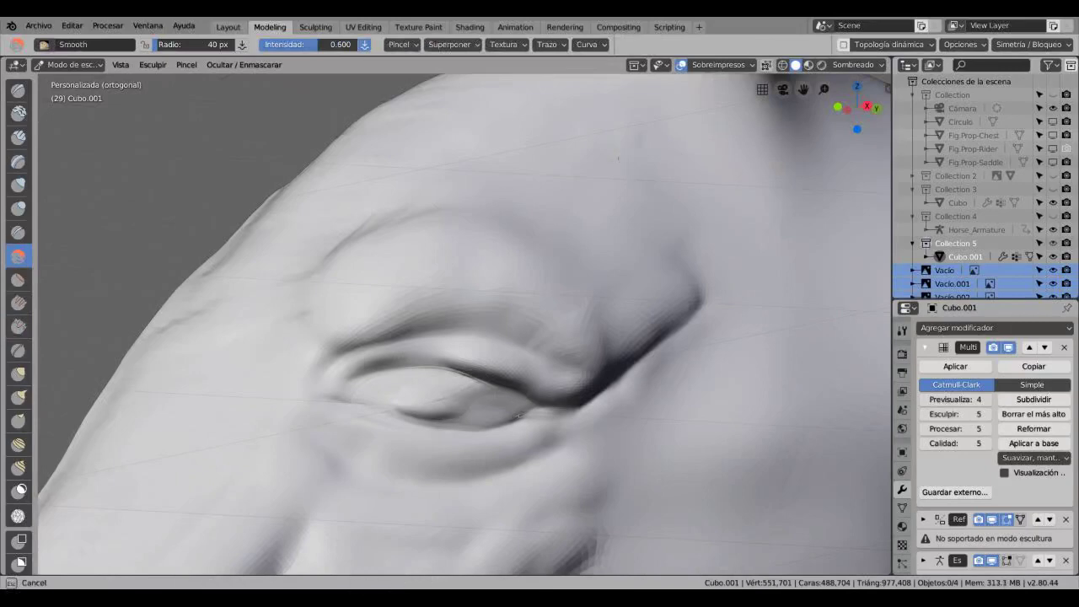
- Carve the lower eyelid's edge with Crease at strength 0.25 and soften the surrounding area with Smooth at strength 0.6
left_click(18, 232)
middle_click_drag(236, 388, 262, 258, "shift")
scroll(262, 257, "up", 3)
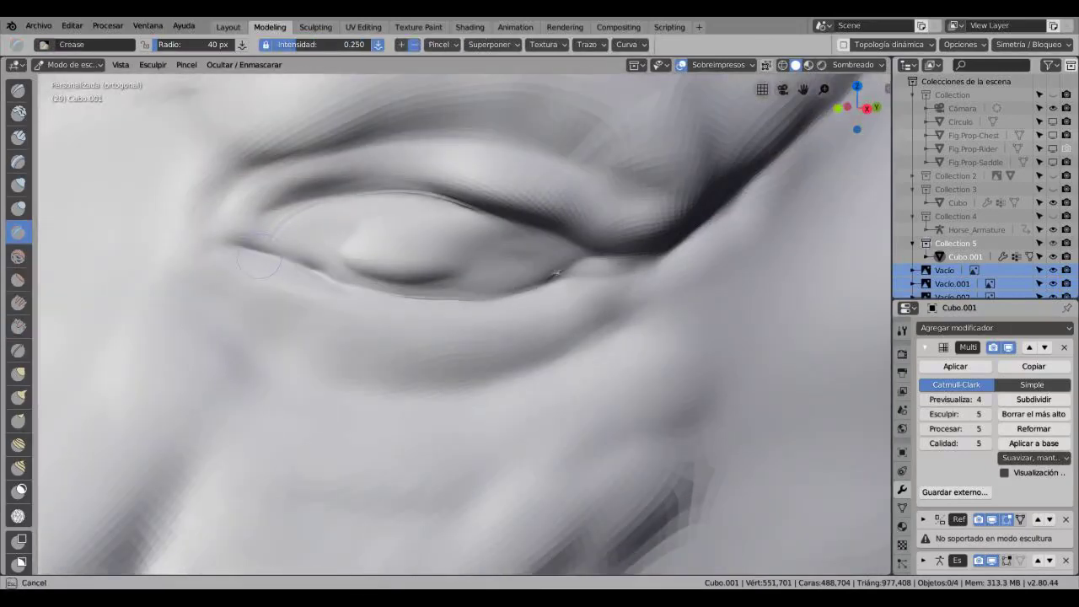
mouse_move(259, 260)
left_mouse_down()
mouse_move(481, 291)
mouse_move(354, 287)
mouse_move(556, 274)
left_mouse_up()
key("s")
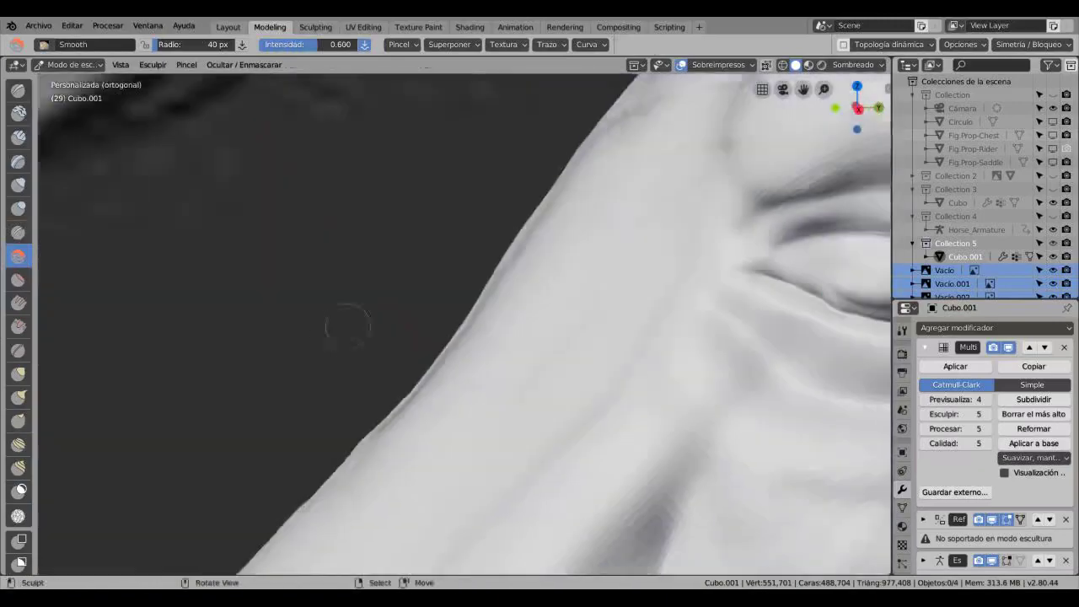
- Sharpen the front corner of the eye and the upper eyelid's edge with Crease at strength 0.25
key("shift+c")
key("KP_3")
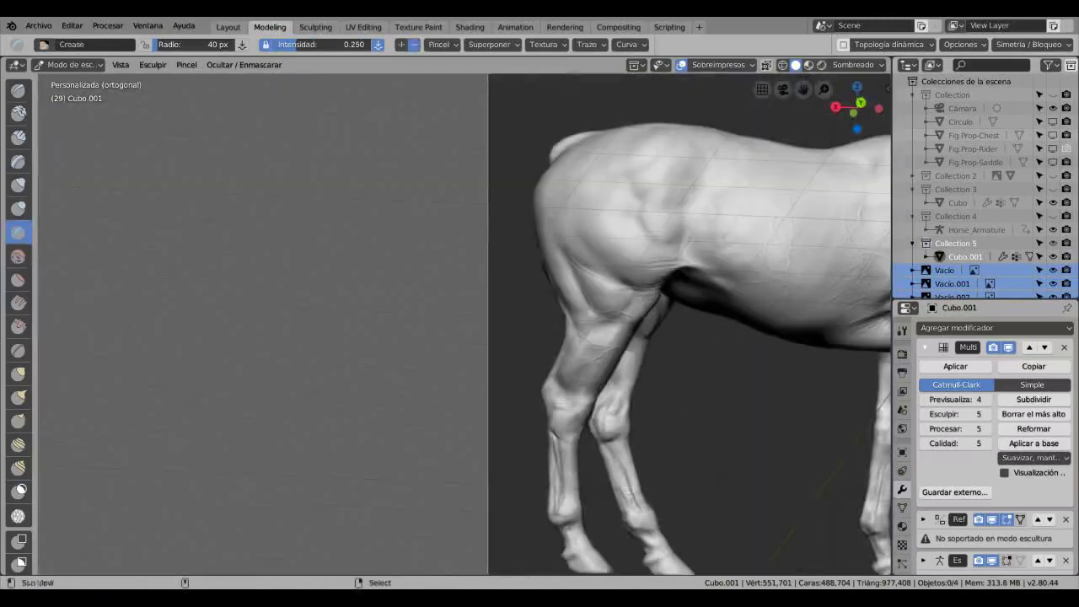
key("KP_Decimal")
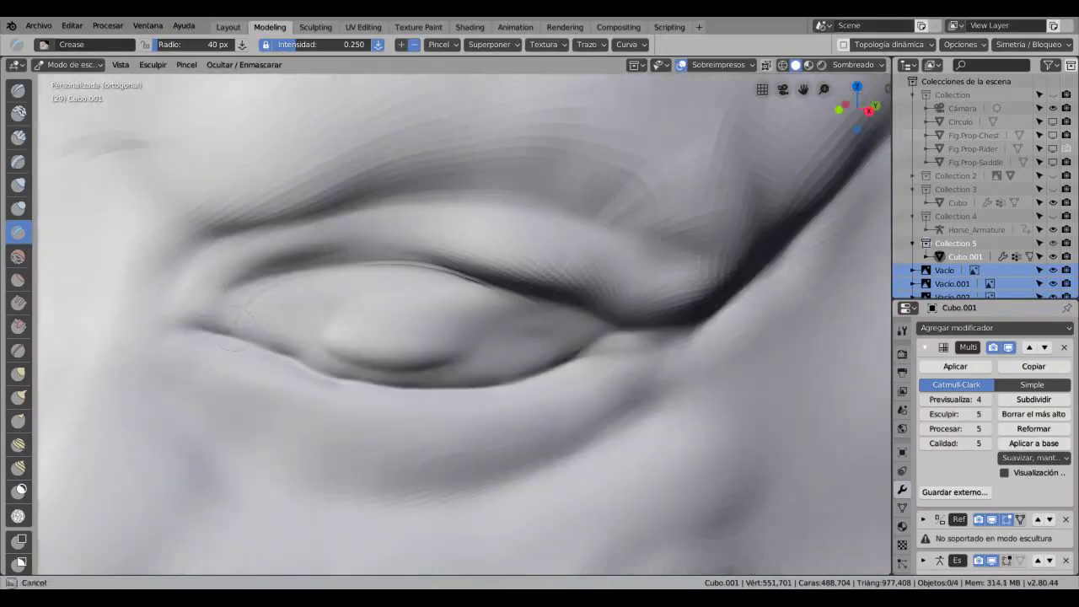
mouse_move(199, 327)
left_mouse_down()
mouse_move(253, 284)
mouse_move(405, 263)
mouse_move(267, 258)
left_mouse_up()
- Fill out the eyeball with the Blob brush at strength 0.2 and even it out with Smooth at strength 0.6
left_click(19, 208)
scroll(464, 324, "down", 3)
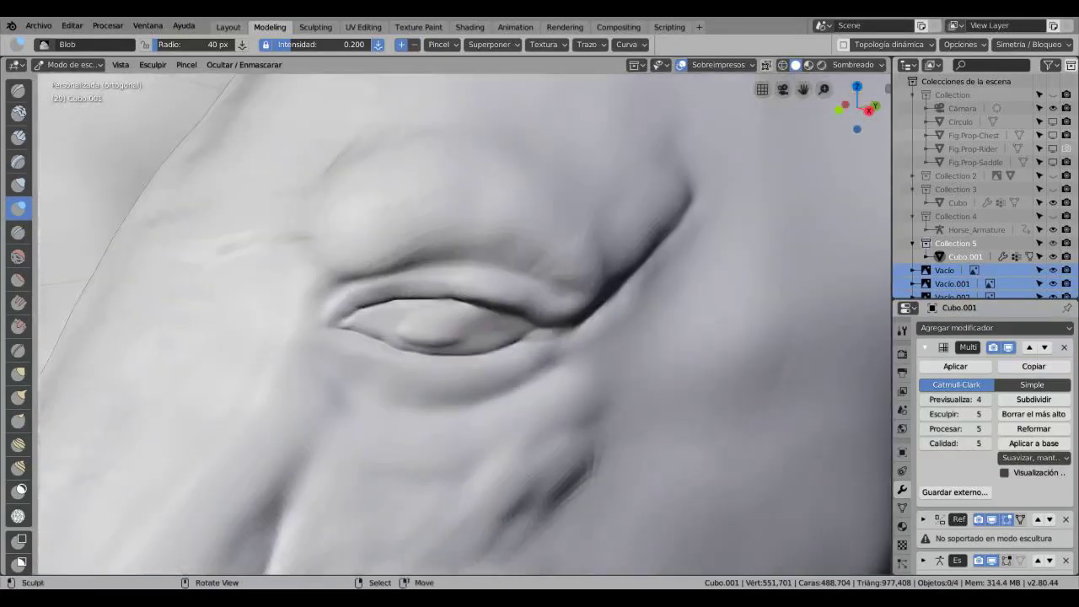
key("s")
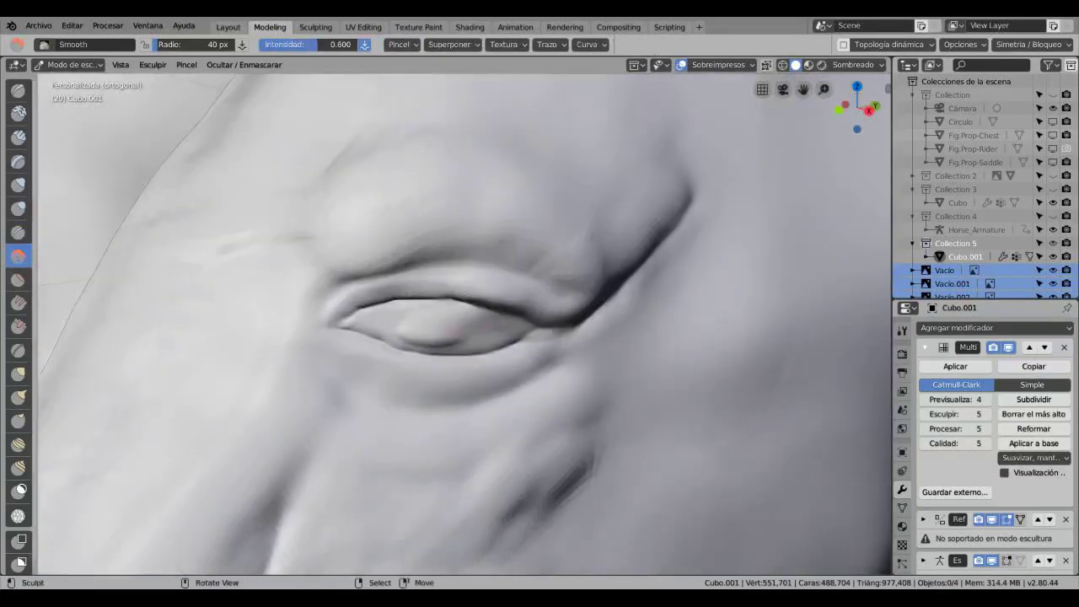
left_click(18, 207)
middle_click_drag(472, 337, 439, 321)
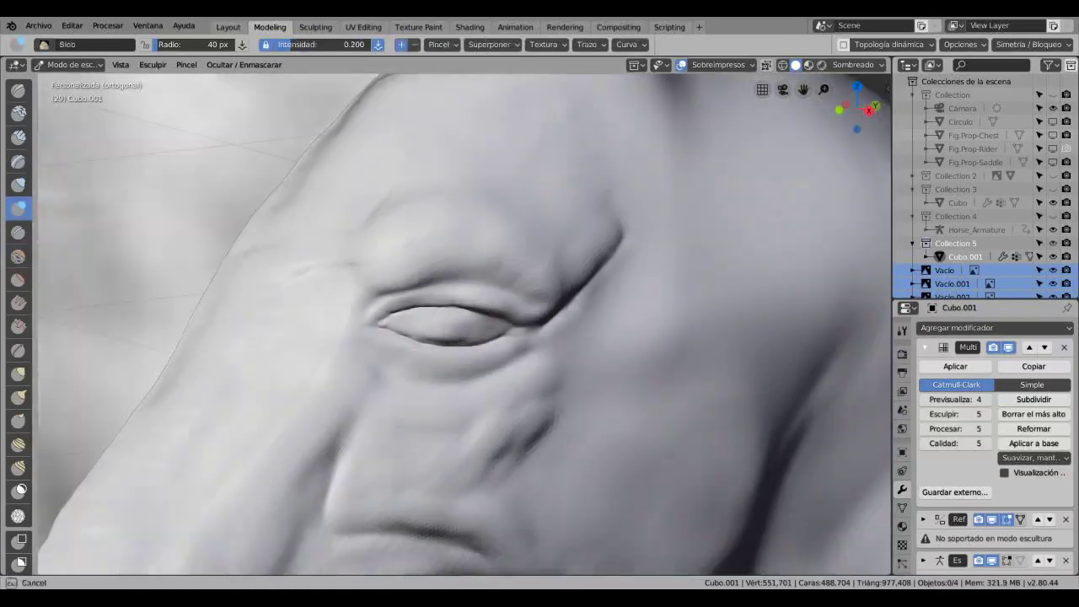
key("s")
- Reshape the eyelid edges near the front corner of the eye with the Thumb brush at strength 0.5
scroll(464, 323, "up", 3)
scroll(464, 324, "down", 2)
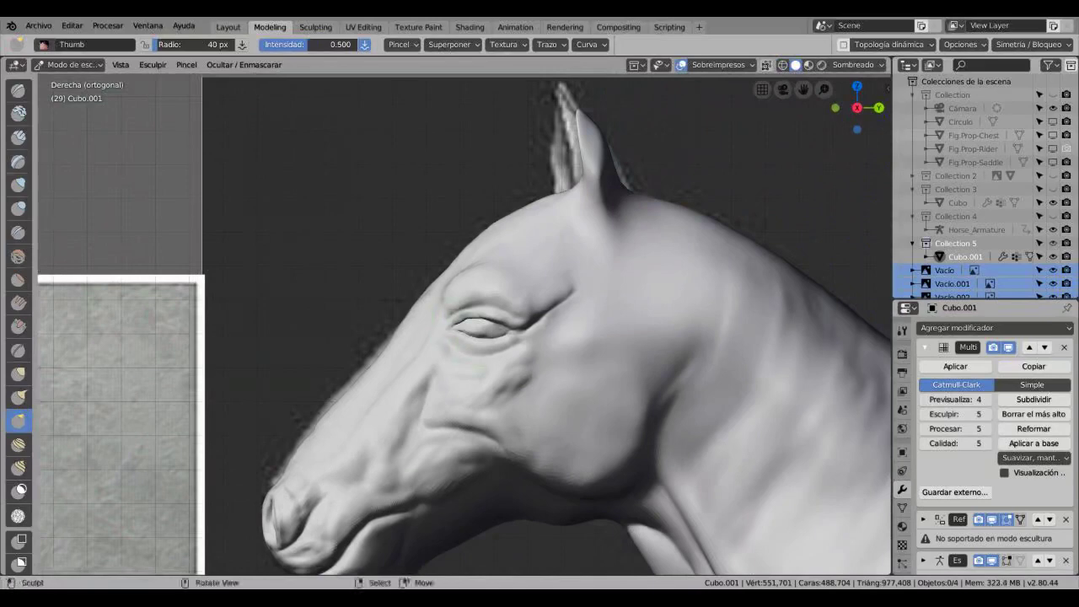
middle_click_drag(485, 328, 484, 253, "ctrl")
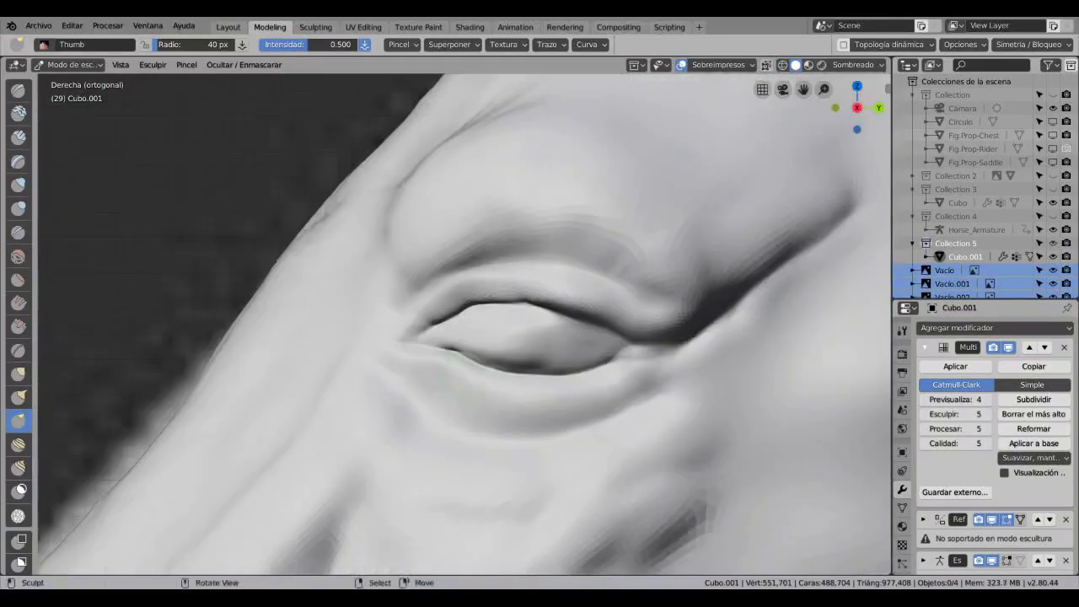
middle_click_drag(486, 367, 539, 346)
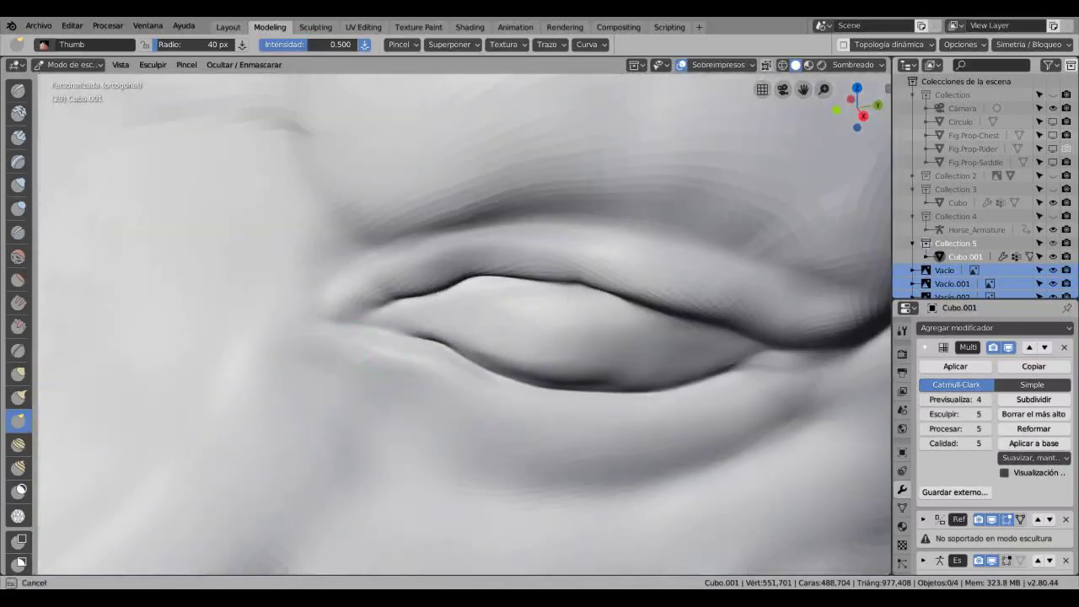
- Build up the lower eyelid's rim with the Blob brush at strength 0.2 and blend it with Smooth at strength 0.6
left_click(18, 208)
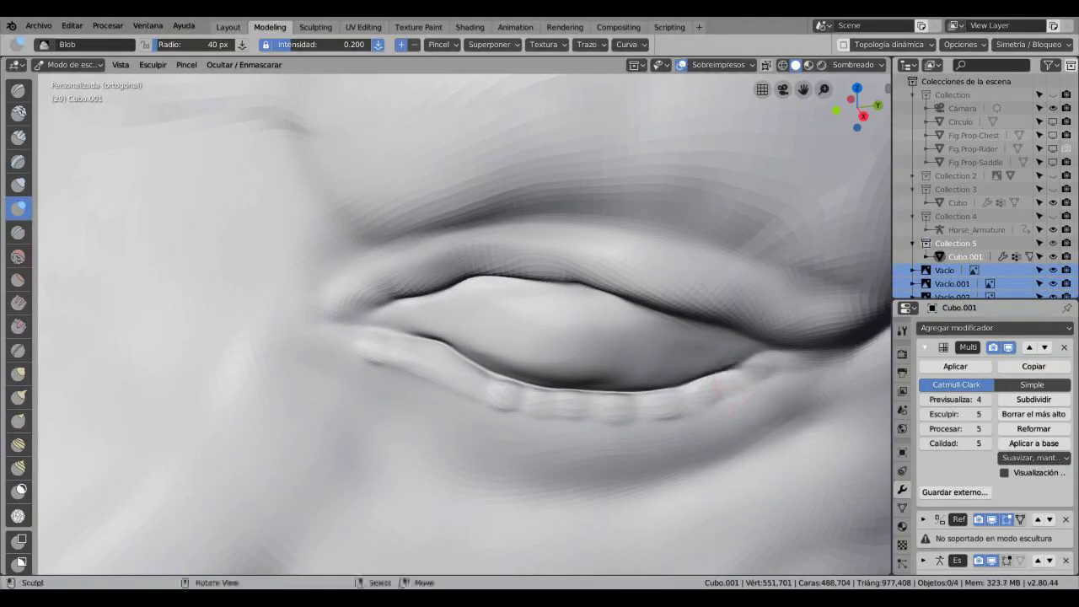
middle_click_drag(749, 376, 590, 338)
left_click(17, 255)
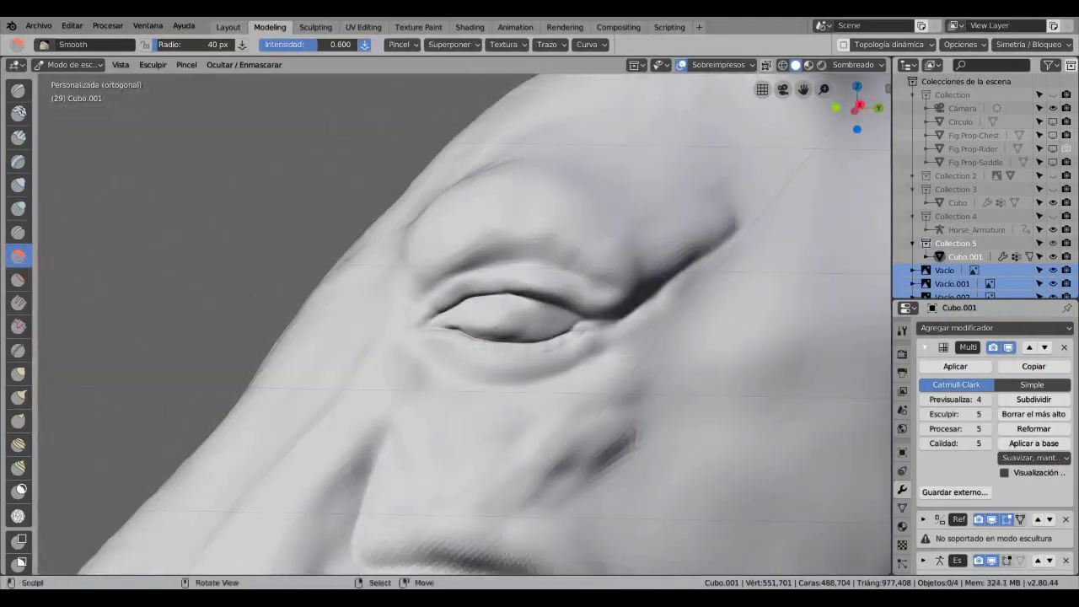
scroll(582, 332, "down", 4)
- Trim the underside of the jaw in the right side view with Scrape/Peaks at strength 0.5
left_click(17, 279)
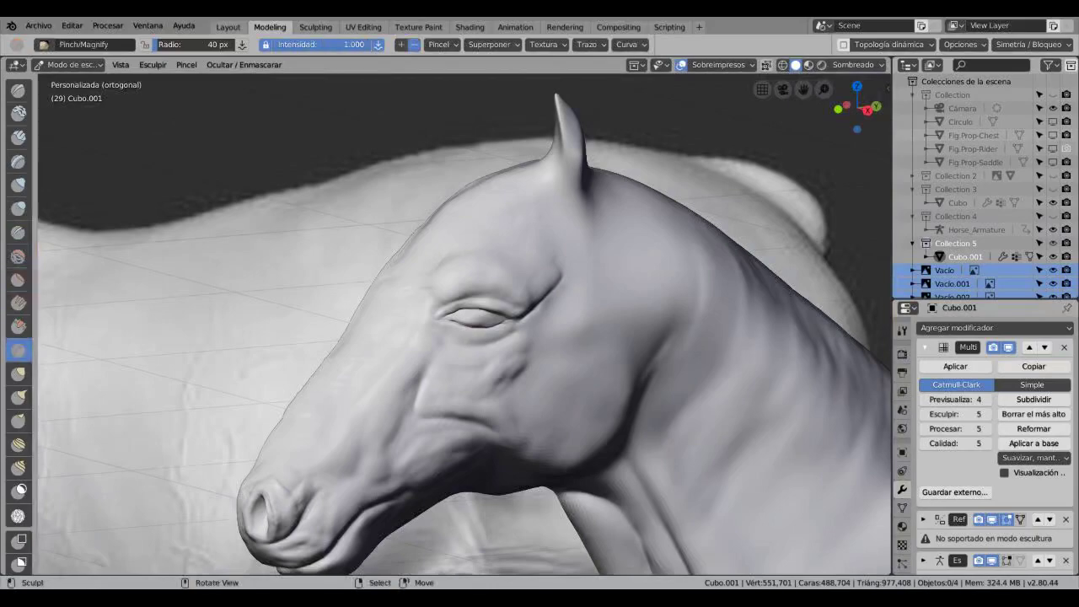
left_click(18, 327)
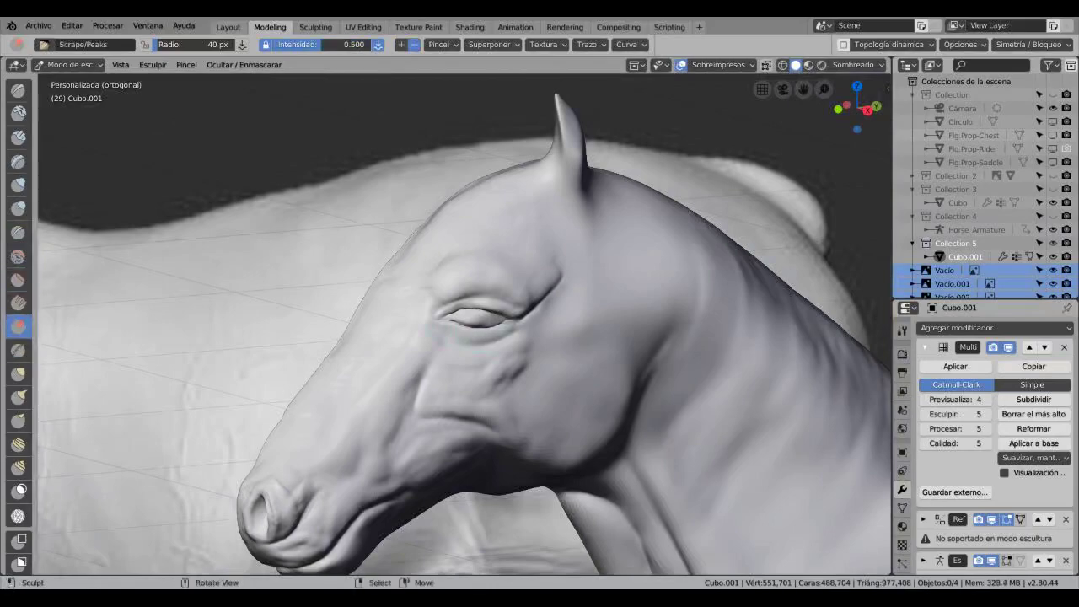
key("KP_3")
scroll(430, 380, "up", 4)
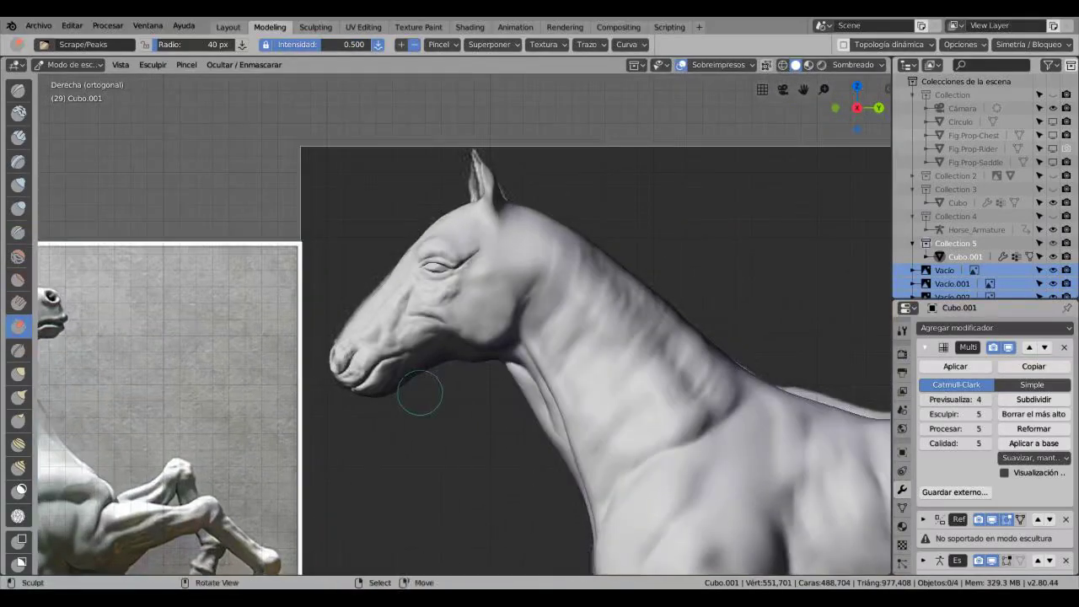
mouse_move(420, 393)
middle_mouse_down("ctrl")
mouse_move(421, 332)
mouse_move(474, 335)
middle_mouse_up("ctrl")
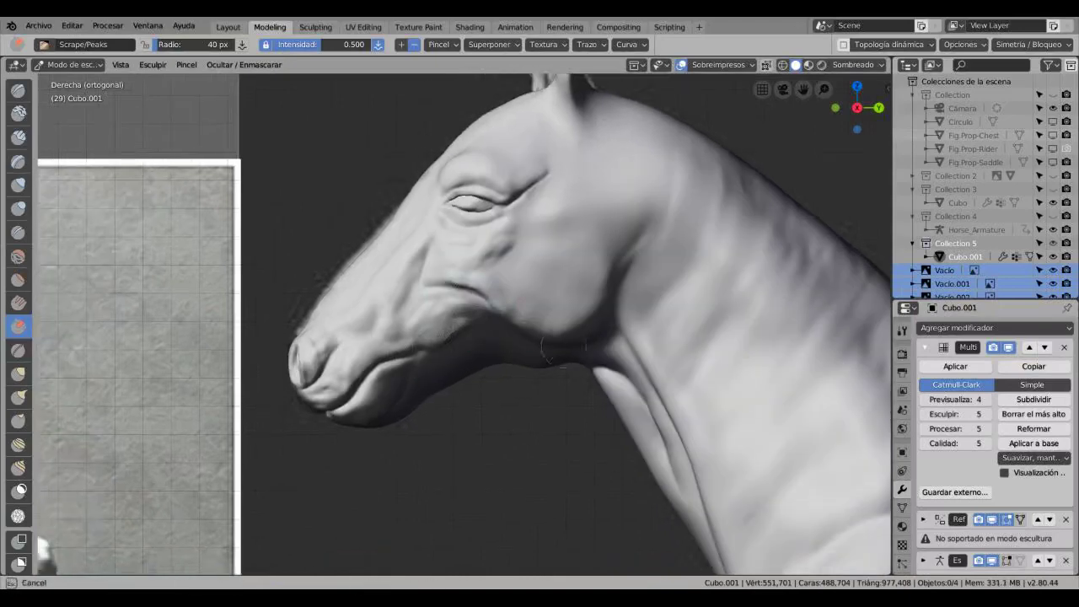
mouse_move(632, 278)
middle_mouse_down("ctrl")
mouse_move(632, 355)
mouse_move(633, 253)
mouse_move(632, 354)
middle_mouse_up("ctrl")
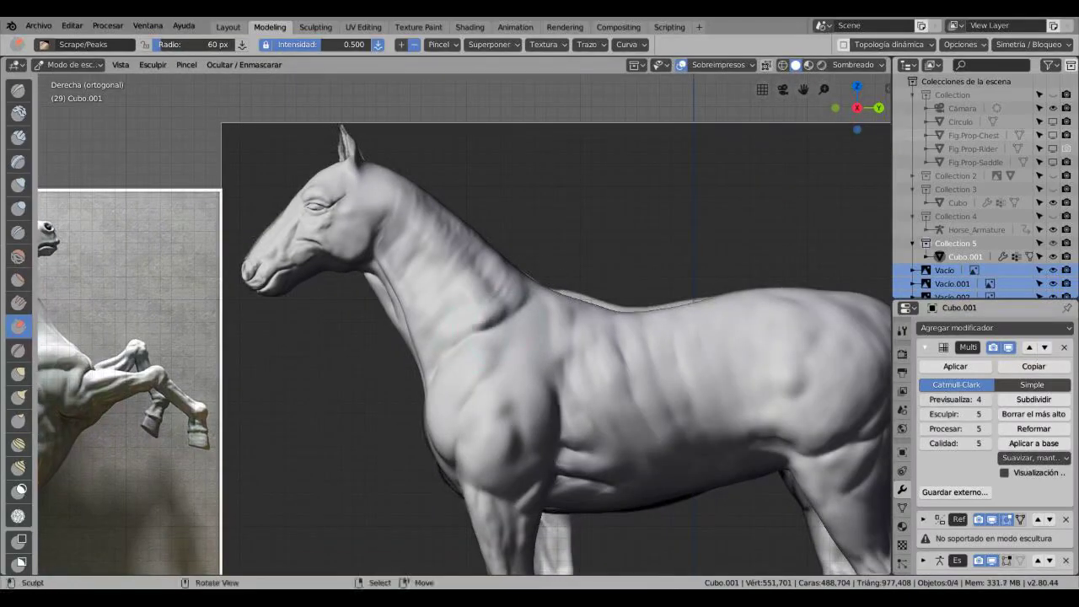
- Refine the muscles behind the elbow with Scrape/Peaks at radius 60 px and strength 0.5, and the upper foreleg with Fill/Deepen at 0.9
mouse_move(640, 303)
middle_mouse_down()
mouse_move(549, 306)
mouse_move(414, 359)
middle_mouse_up()
scroll(415, 359, "up", 5)
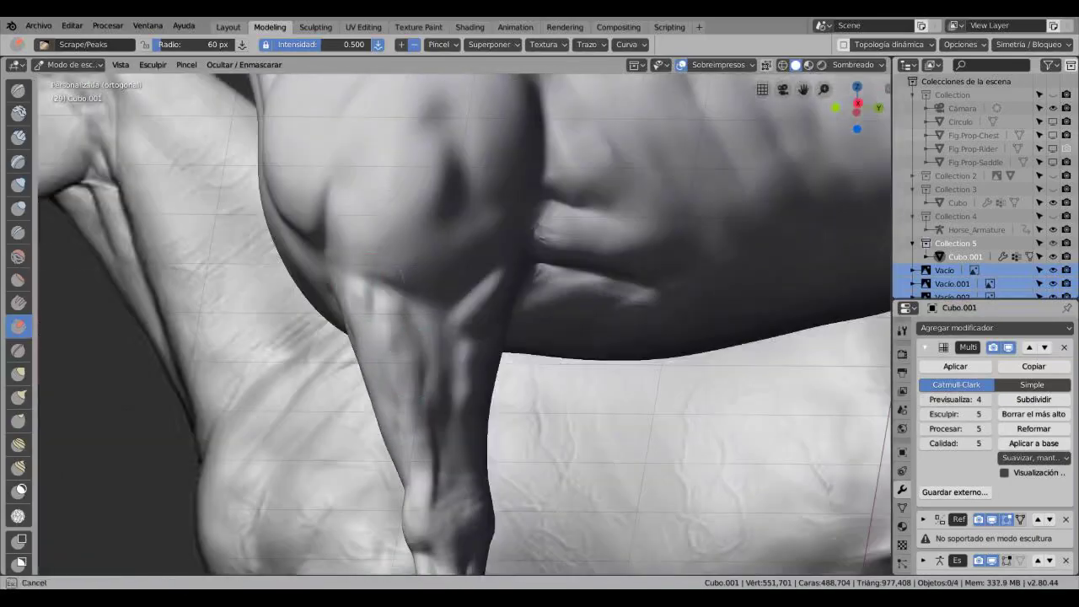
scroll(482, 288, "down", 6)
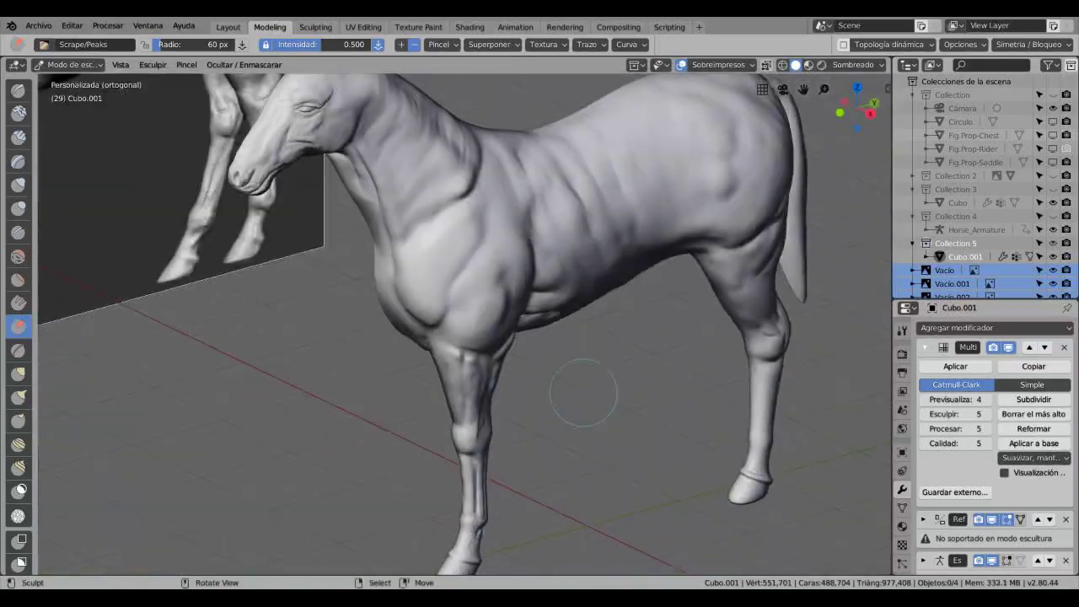
middle_click_drag(571, 393, 438, 383)
key("shift+f")
scroll(409, 380, "up", 5)
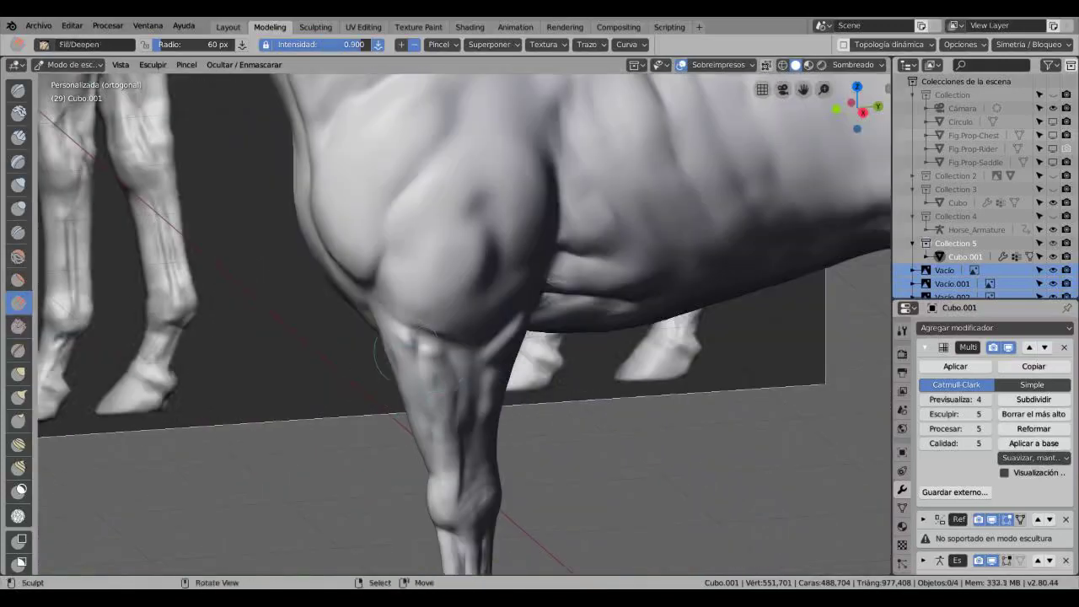
scroll(380, 337, "down", 5)
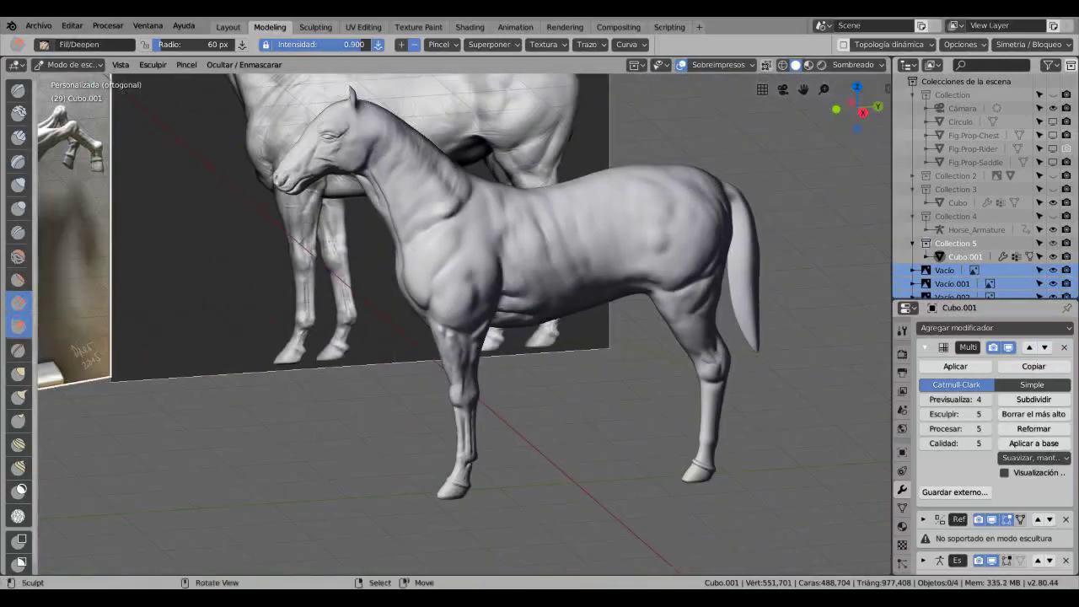
- Define the furrow between the neck base and the shoulder with Scrape/Peaks, lowering the strength to 0.47
left_click(19, 326)
mouse_move(422, 337)
middle_mouse_down()
mouse_move(539, 328)
mouse_move(582, 312)
middle_mouse_up()
scroll(472, 253, "up", 5)
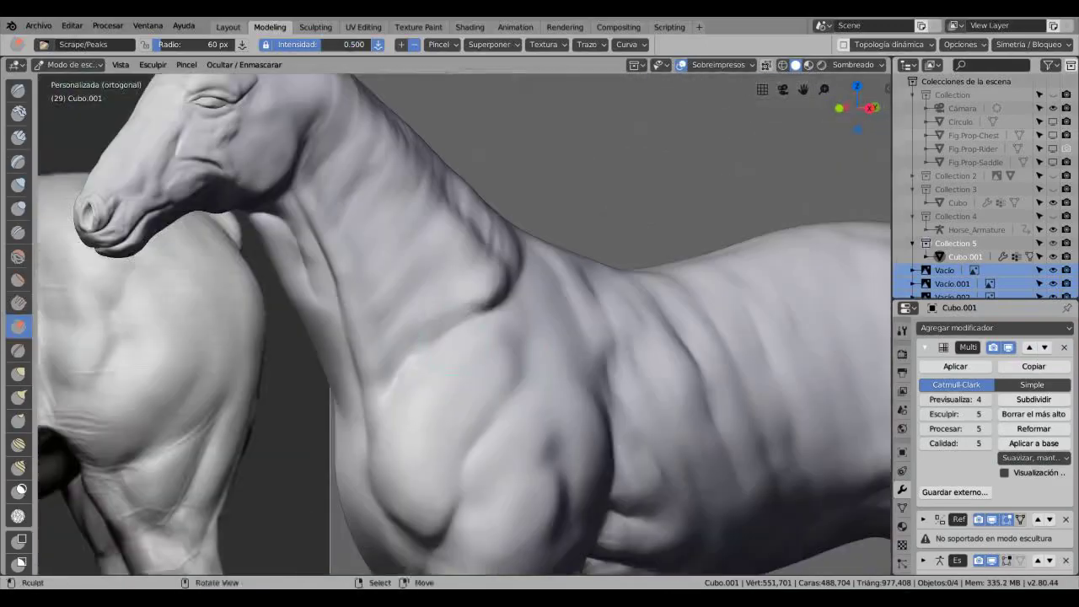
key("shift+f")
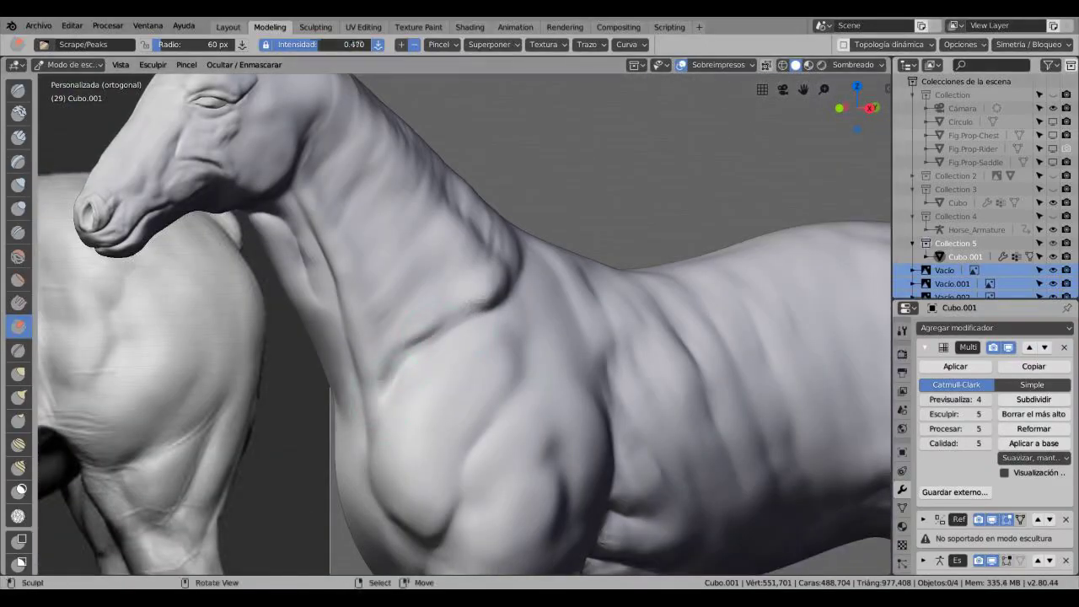
scroll(463, 338, "down", 5)
- Add volume to the front of the shoulder below the neck furrow with the Blob brush at strength 0.2
middle_click_drag(464, 337, 514, 219)
key("shift+s")
mouse_move(464, 337)
middle_mouse_down()
mouse_move(489, 354)
mouse_move(472, 338)
middle_mouse_up()
left_click(18, 208)
scroll(464, 337, "up", 5)
scroll(464, 337, "up", 2)
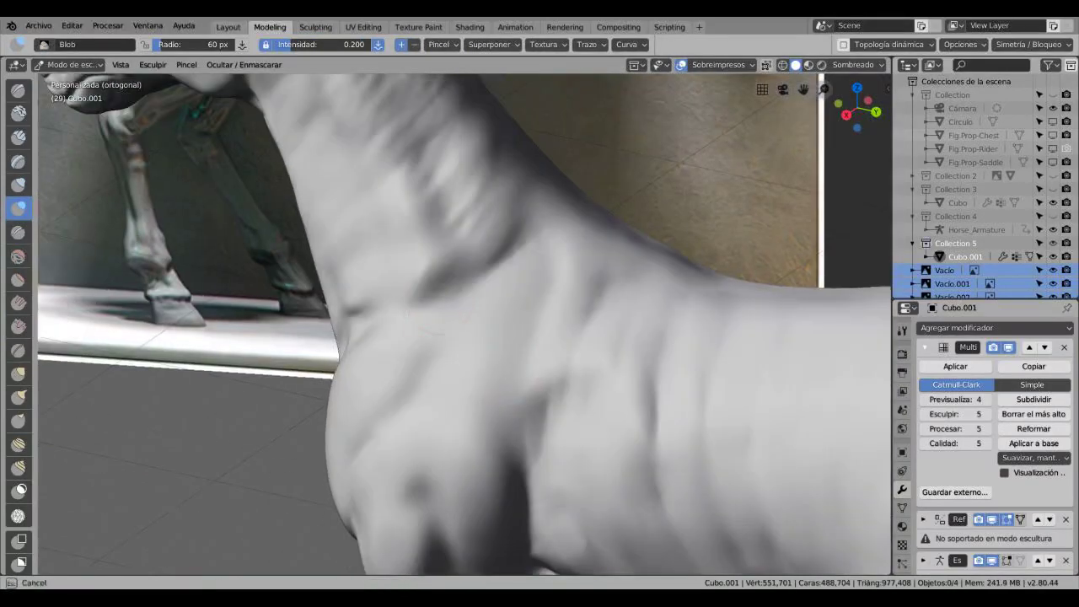
scroll(464, 321, "down", 5)
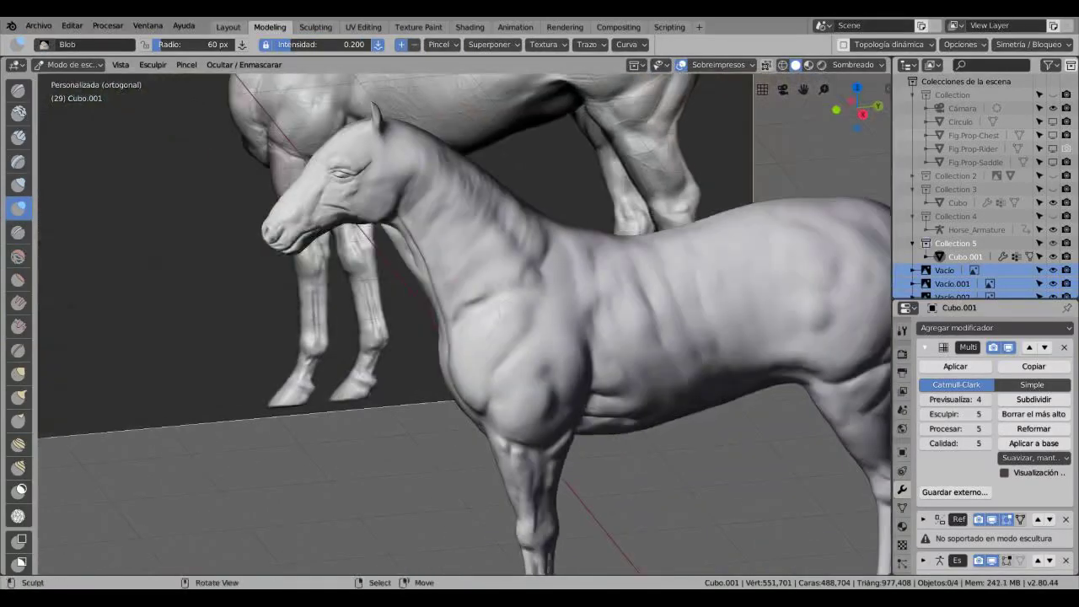
- Soften the raised muscle and furrow at the base of the neck with Smooth at strength 0.6
scroll(464, 320, "up", 4)
key("s")
scroll(463, 321, "up", 6)
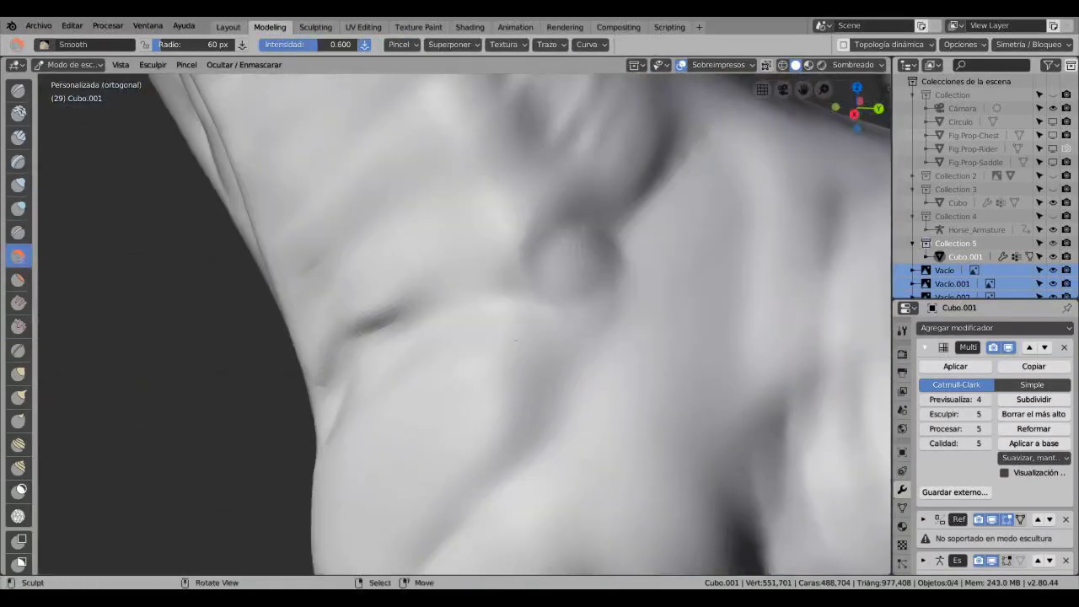
scroll(464, 320, "down", 5)
scroll(506, 303, "up", 4)
middle_click_drag(463, 320, 539, 295)
middle_click_drag(369, 408, 258, 326)
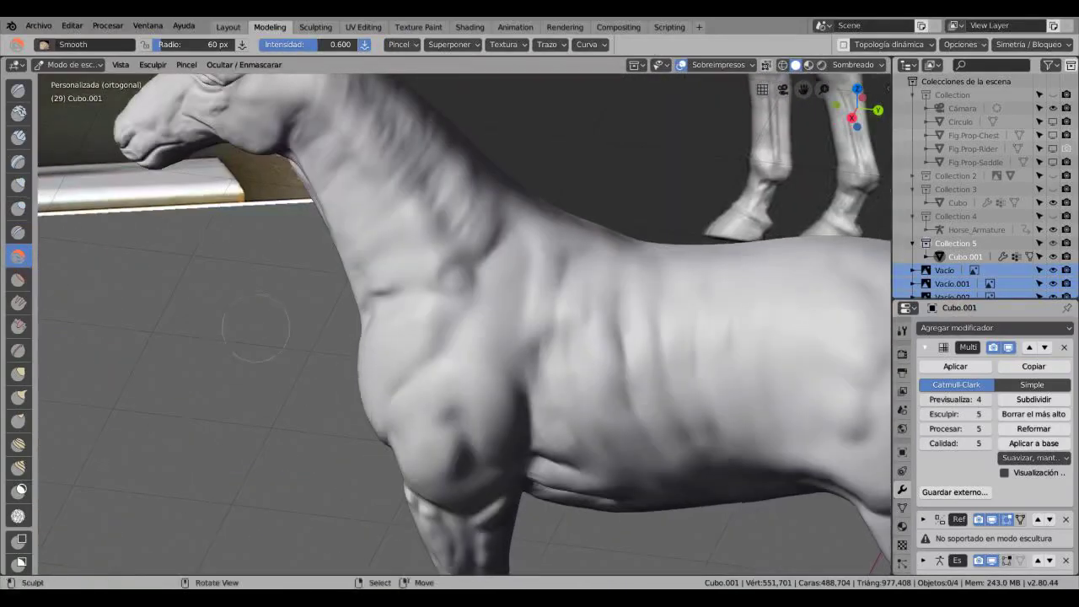
- Fill the neck base hollows with Fill/Deepen at strength 1.000, bulk the muscle with Blob at 0.2 and soften it with Smooth
left_click(18, 302)
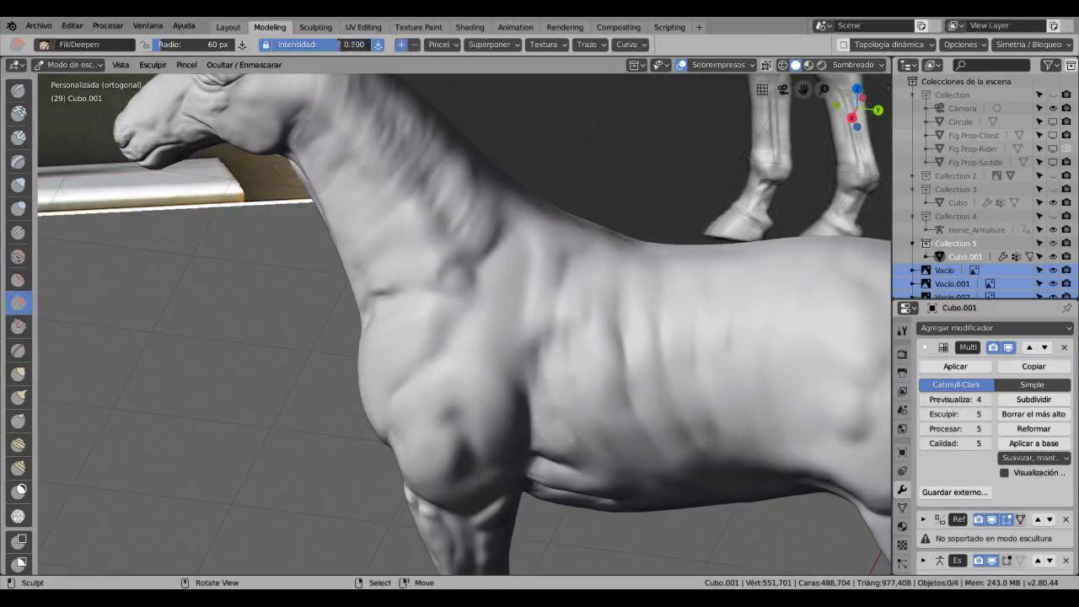
mouse_move(337, 44)
left_mouse_down()
mouse_move(305, 44)
mouse_move(416, 105)
left_mouse_up()
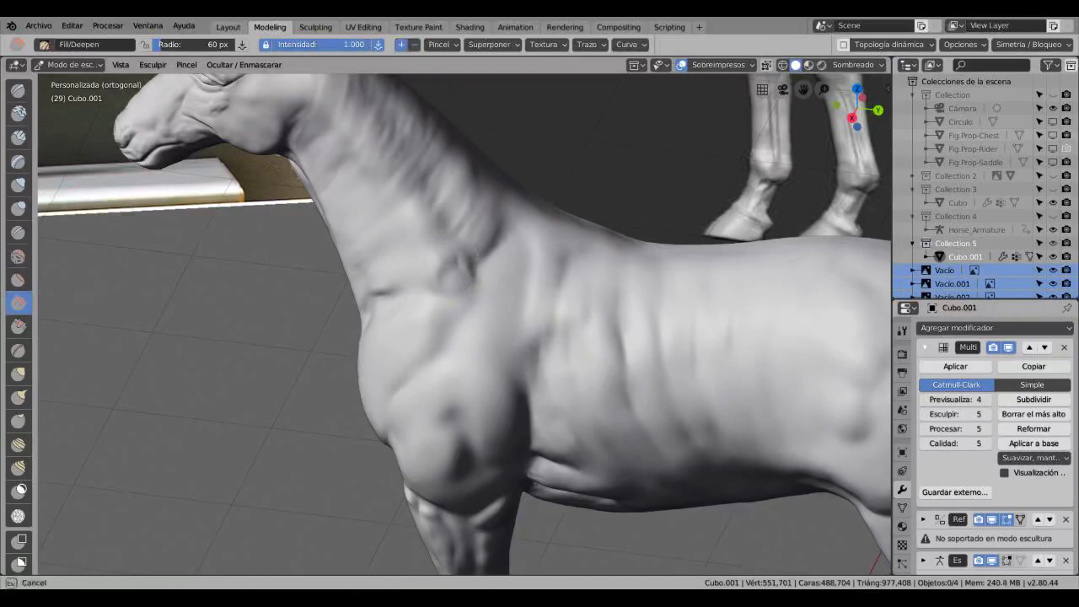
left_click(19, 207)
scroll(463, 320, "up", 3)
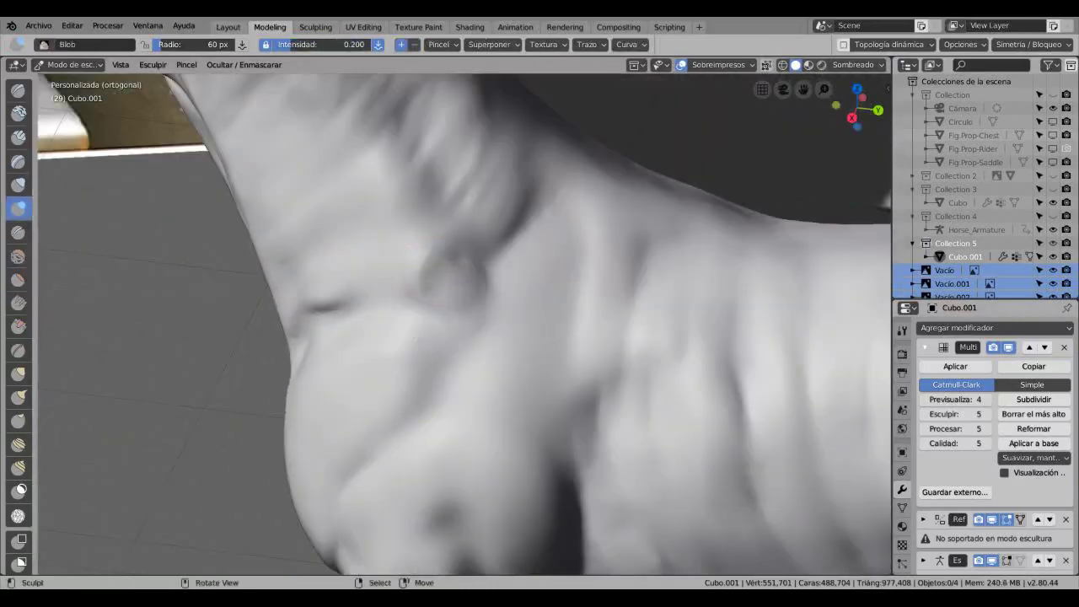
scroll(464, 321, "down", 5)
middle_click_drag(464, 320, 591, 303)
key("s")
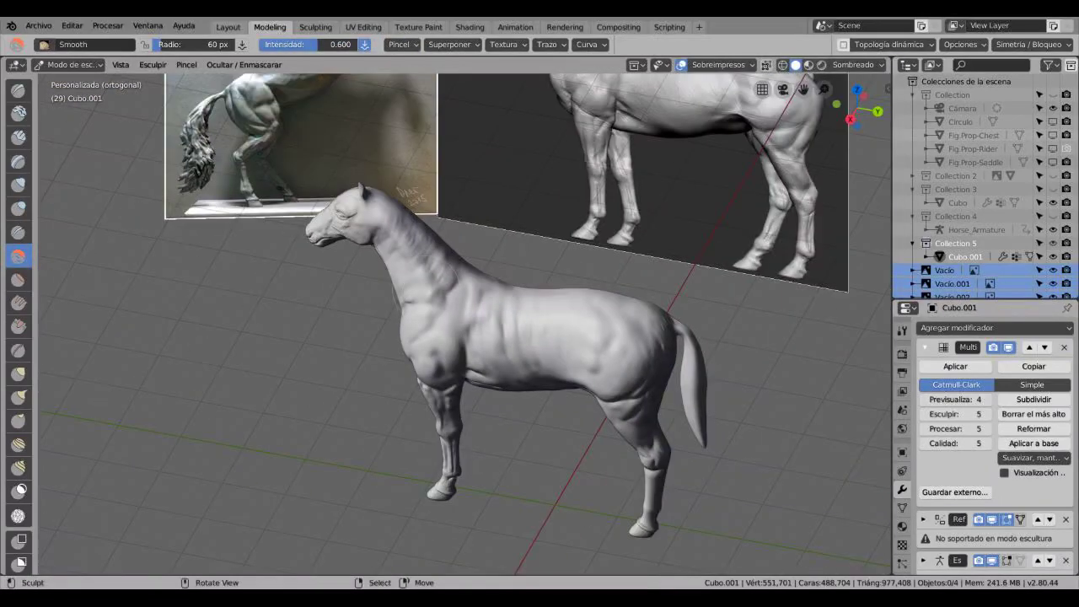
- Lay muscle strands along the upper neck and down its side with Clay Strips at strength 0.3
mouse_move(421, 283)
middle_mouse_down()
mouse_move(472, 286)
mouse_move(473, 312)
mouse_move(613, 394)
mouse_move(531, 193)
mouse_move(489, 253)
mouse_move(540, 325)
middle_mouse_up()
key("shift+t")
scroll(435, 286, "up", 3)
scroll(531, 193, "up", 5)
key("c")
scroll(489, 253, "up", 3)
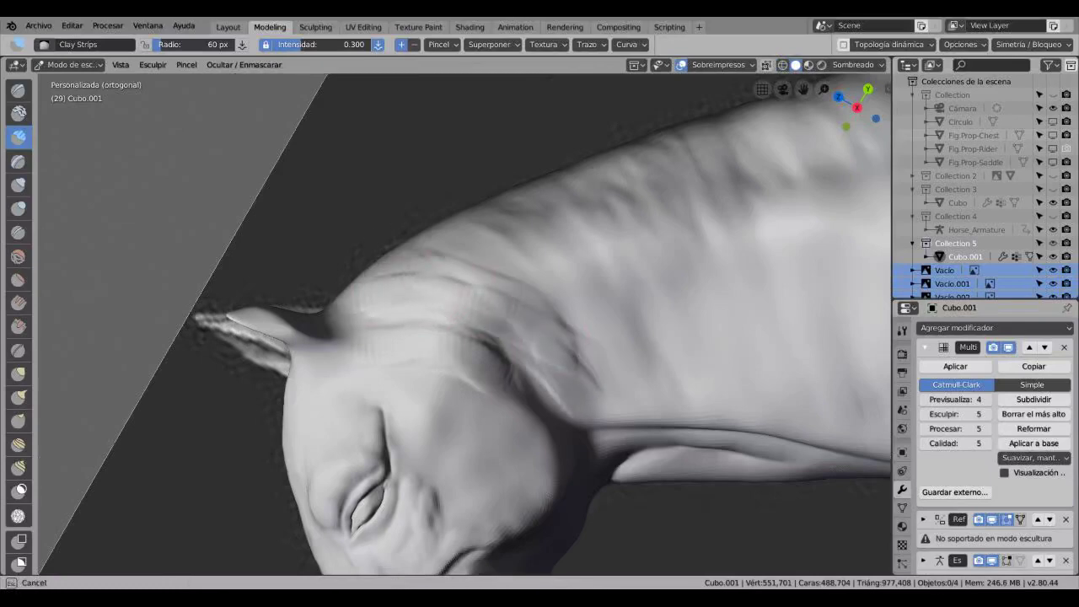
middle_click_drag(539, 325, 299, 295, "shift")
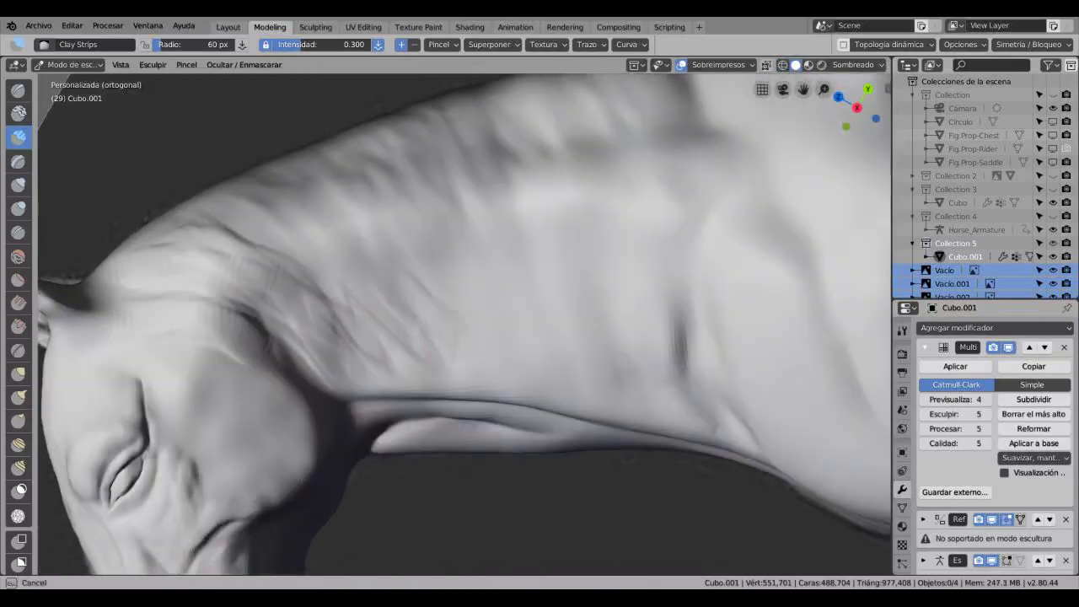
left_click_drag(548, 245, 628, 354)
middle_click_drag(337, 338, 621, 346, "shift")
- Carve the muscle edge behind the poll and cheek with Crease at strength 0.25, and soften the neck strands with Smooth at 0.6
key("shift+c")
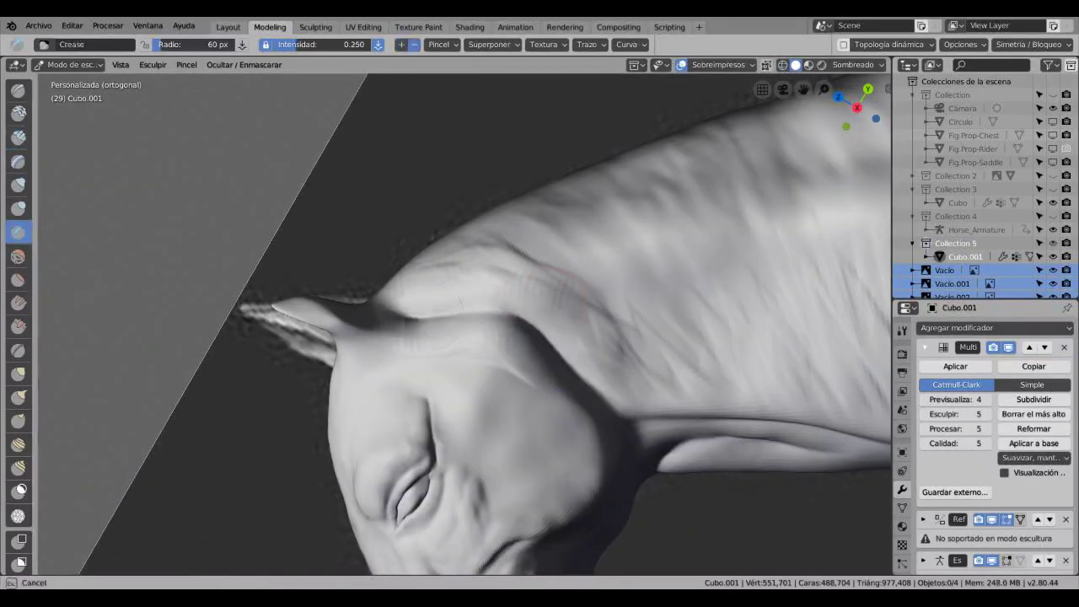
middle_click_drag(464, 320, 539, 295)
scroll(464, 321, "down", 4)
key("shift+s")
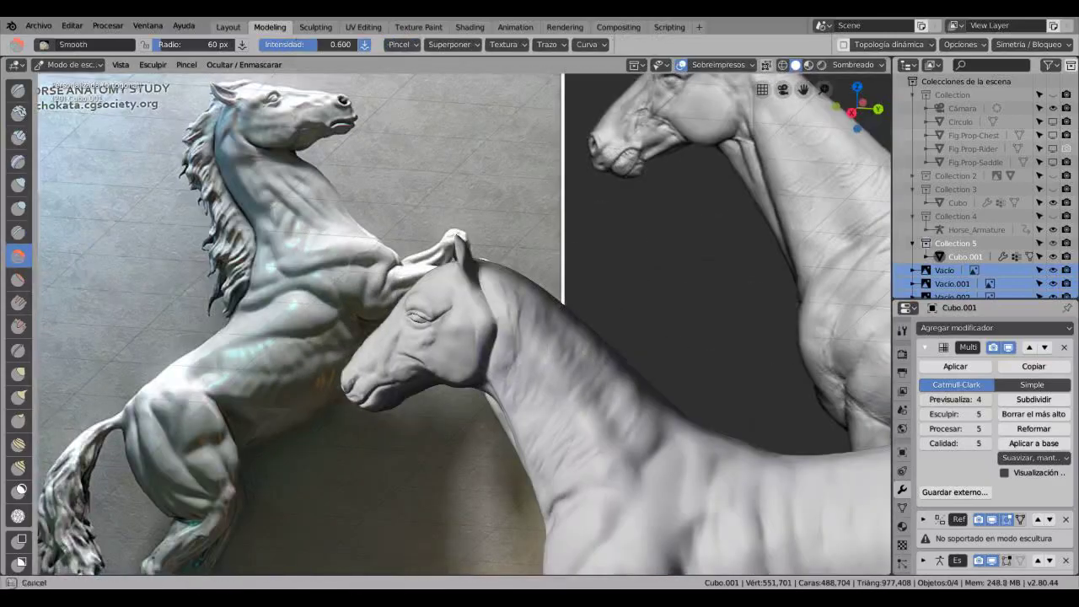
scroll(464, 321, "down", 4)
scroll(464, 321, "up", 3)
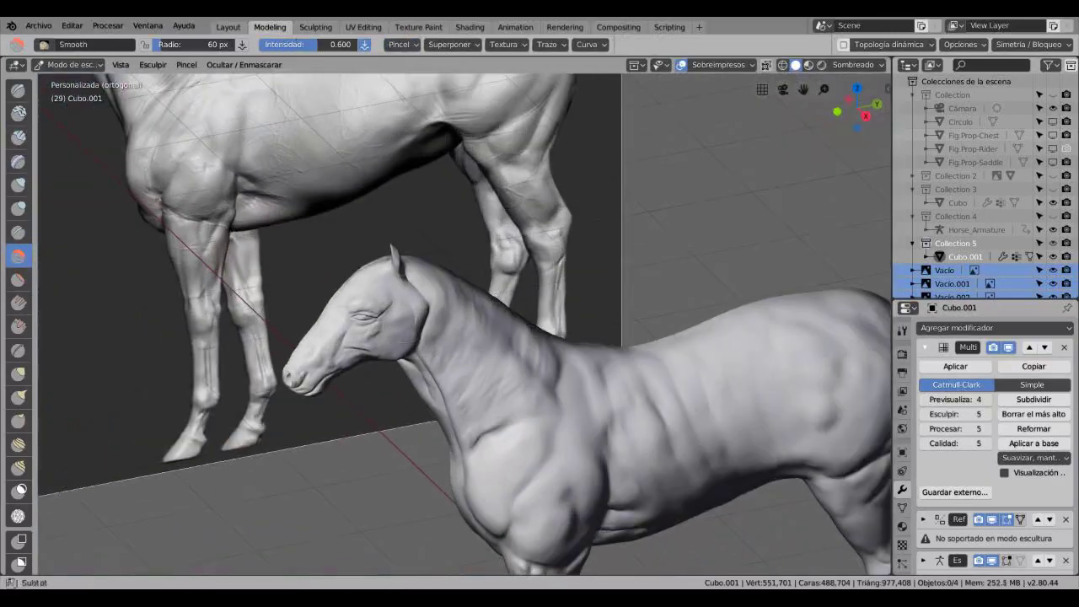
scroll(464, 321, "down", 2)
scroll(464, 320, "up", 2)
- Build up the rear edge of the cheek in the right side view with Clay at strength 0.5 and blend it with Smooth at 0.6
key("KP_3")
scroll(160, 205, "up", 5)
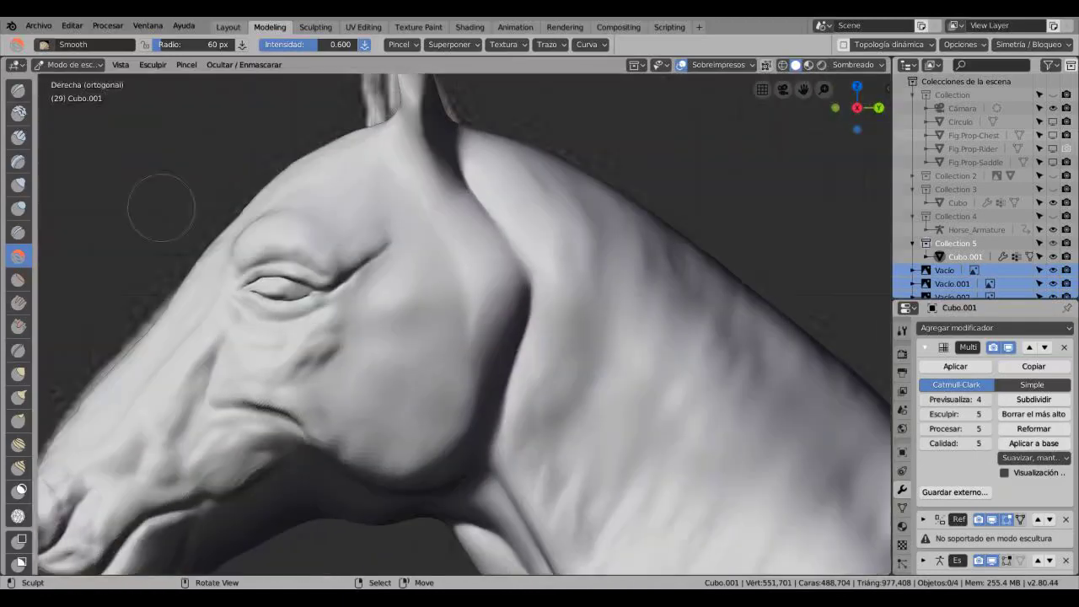
key("c")
scroll(159, 205, "up", 4)
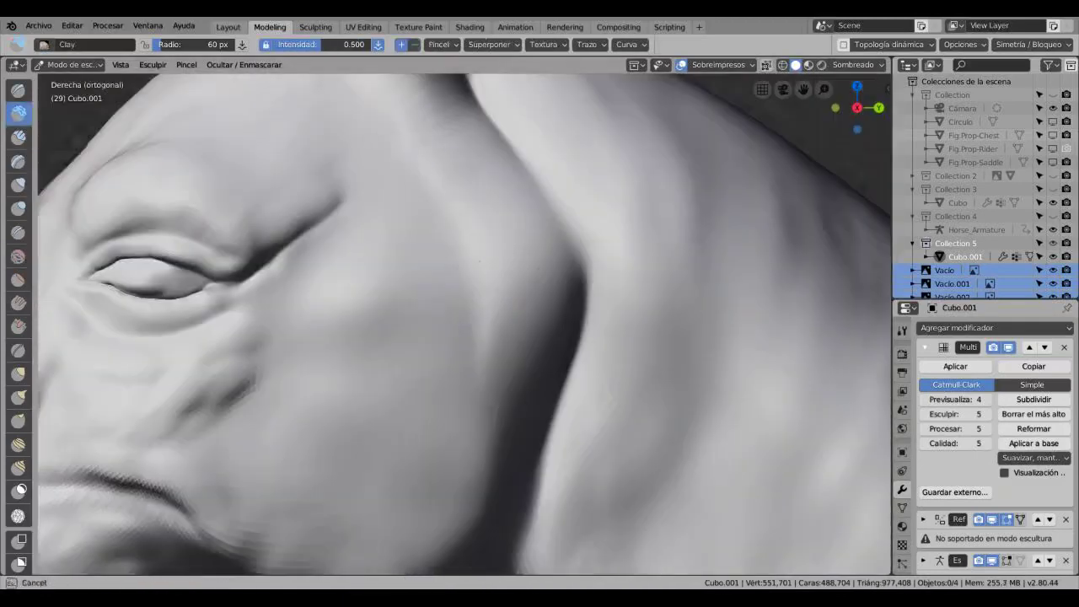
mouse_move(472, 438)
left_mouse_down()
mouse_move(426, 519)
mouse_move(477, 397)
left_mouse_up()
scroll(447, 410, "down", 6)
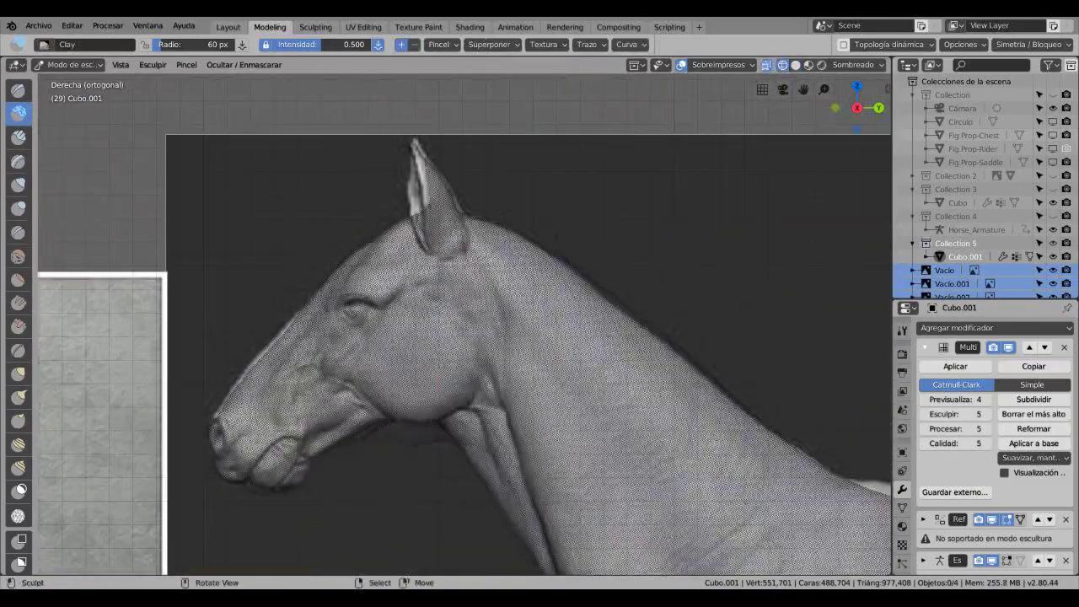
key("s")
mouse_move(447, 410)
middle_mouse_down()
mouse_move(498, 405)
mouse_move(516, 523)
mouse_move(472, 438)
mouse_move(380, 371)
mouse_move(253, 304)
mouse_move(50, 253)
middle_mouse_up()
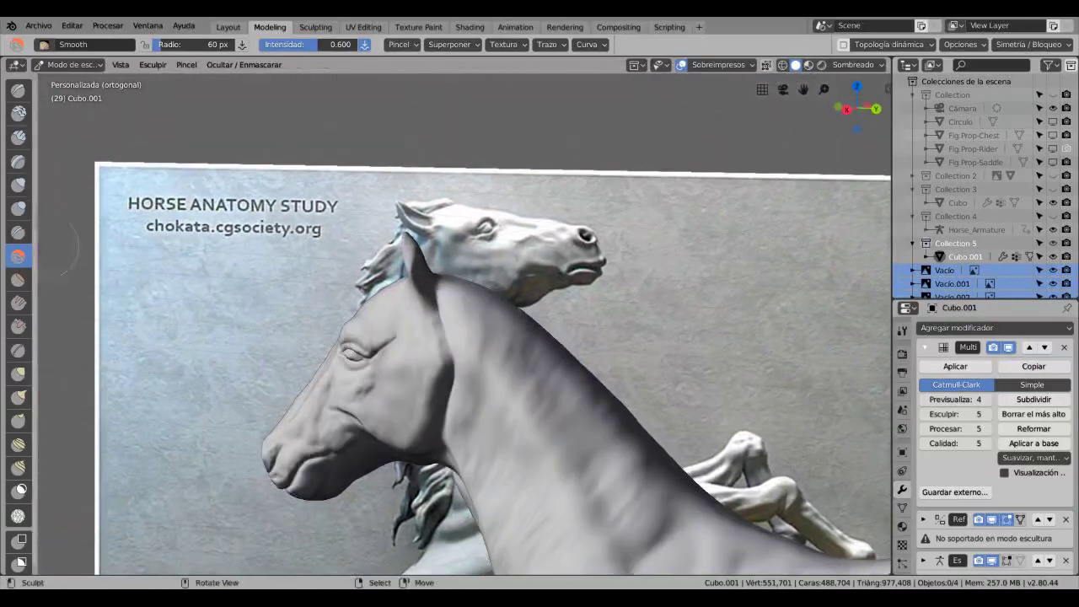
- Carve lengthwise grooves inside the ear, from its base up to the tip, with Crease at strength 0.25
left_click(18, 232)
mouse_move(126, 295)
middle_mouse_down()
mouse_move(379, 363)
mouse_move(371, 350)
mouse_move(384, 346)
mouse_move(346, 352)
mouse_move(361, 346)
middle_mouse_up()
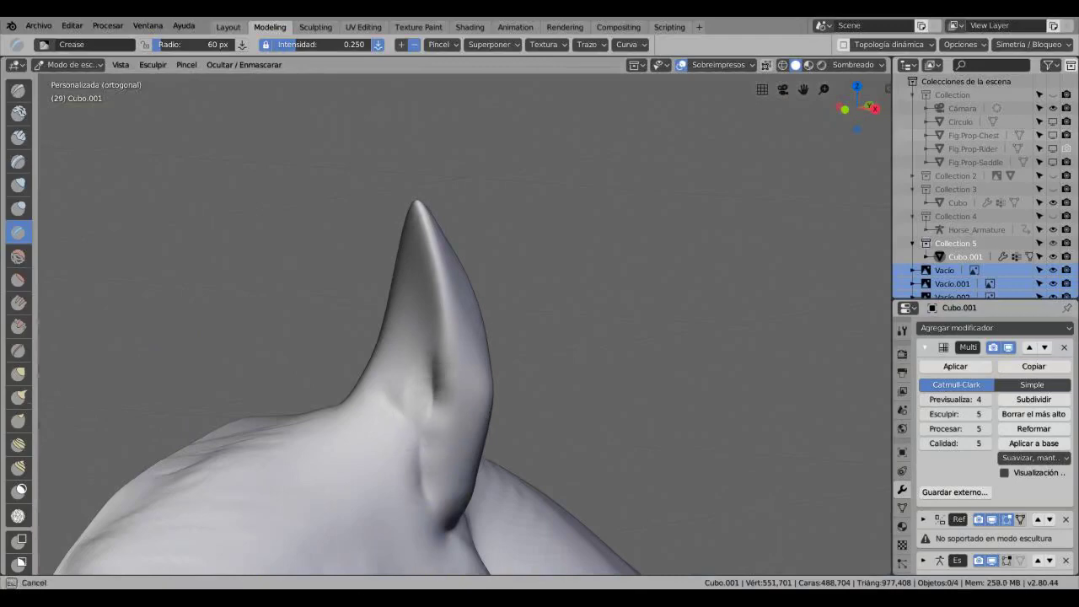
mouse_move(361, 346)
middle_mouse_down()
mouse_move(379, 337)
mouse_move(359, 346)
mouse_move(368, 344)
middle_mouse_up()
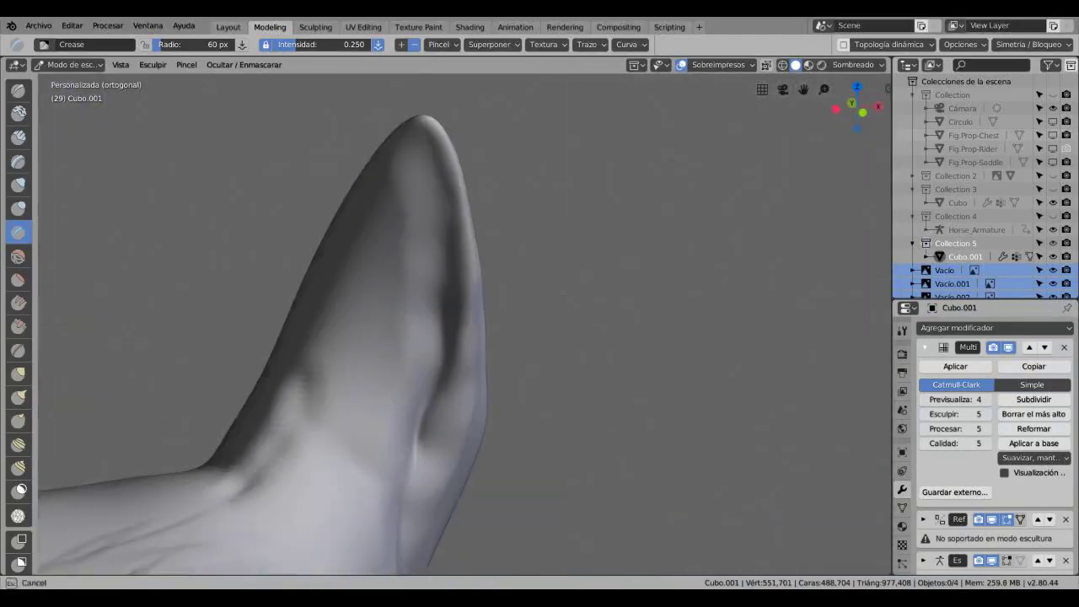
mouse_move(236, 481)
left_mouse_down()
mouse_move(299, 371)
mouse_move(353, 316)
mouse_move(417, 156)
left_mouse_up()
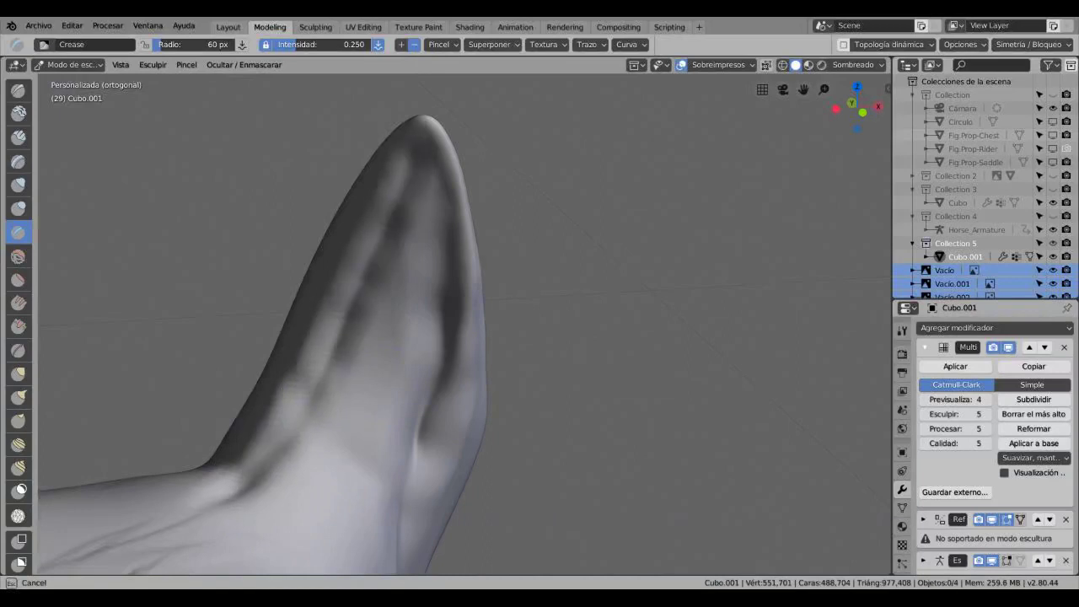
middle_click_drag(417, 156, 380, 220)
- Hollow out the inside of the ear near its base with Blob in subtract mode at strength 0.2
left_click(18, 302)
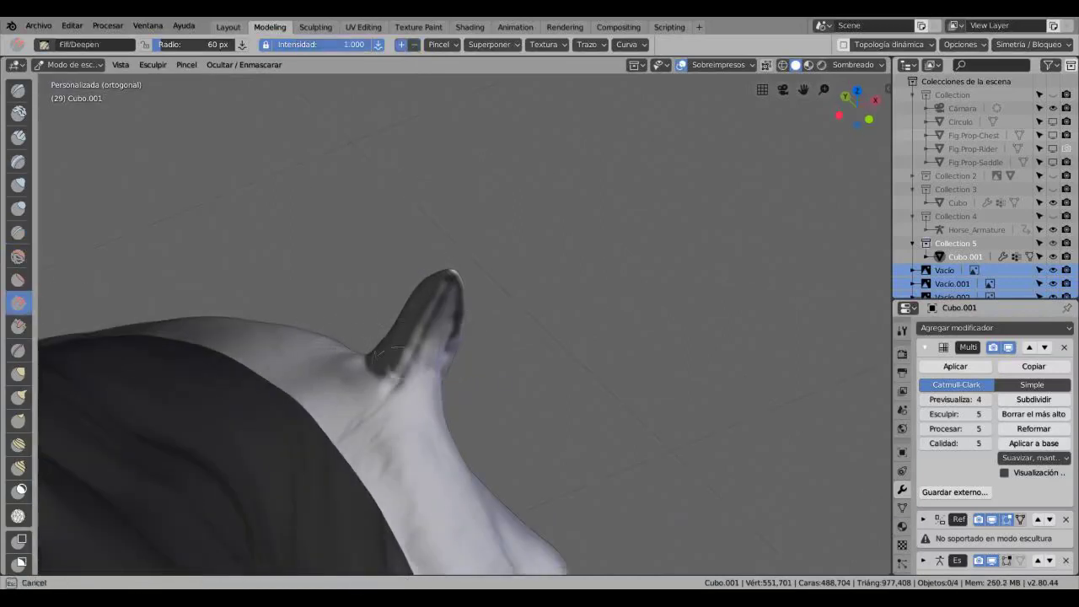
left_click(18, 325)
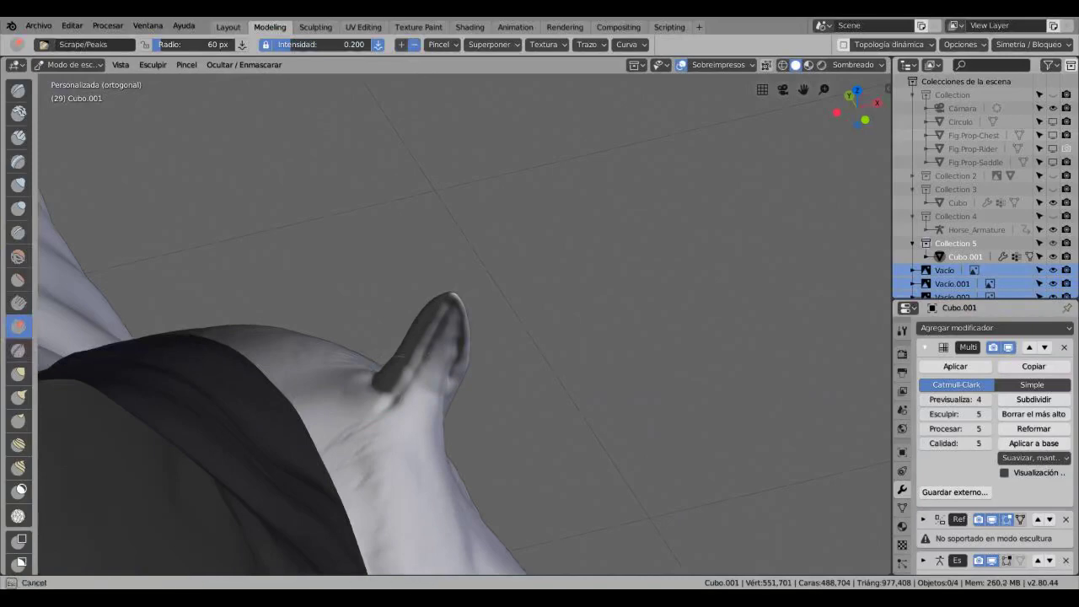
middle_click_drag(439, 346, 404, 413)
left_click(17, 207)
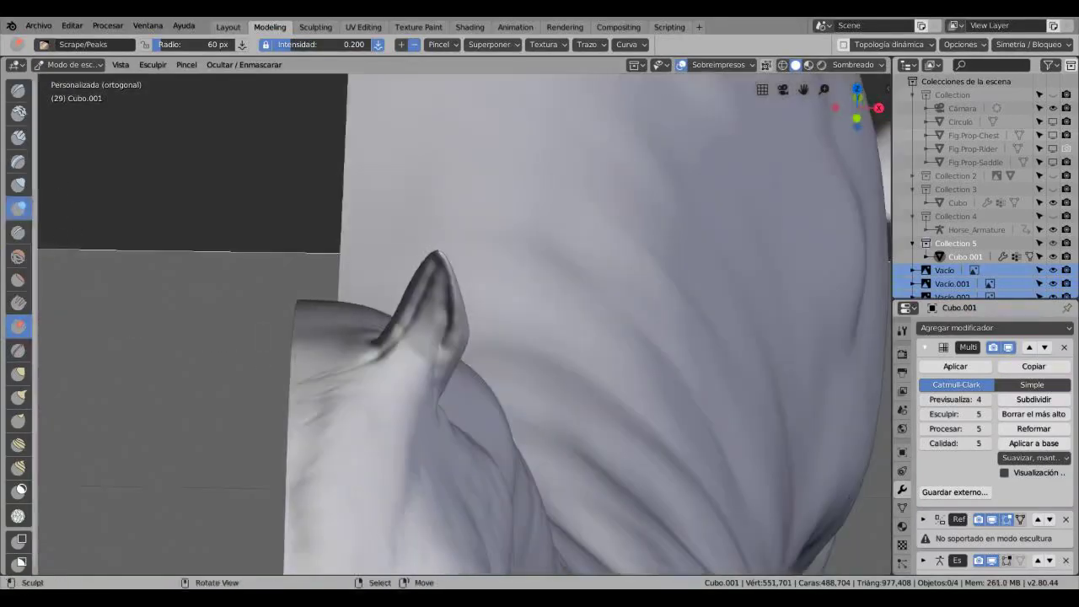
middle_click_drag(422, 338, 380, 380)
left_click_drag(378, 312, 393, 280)
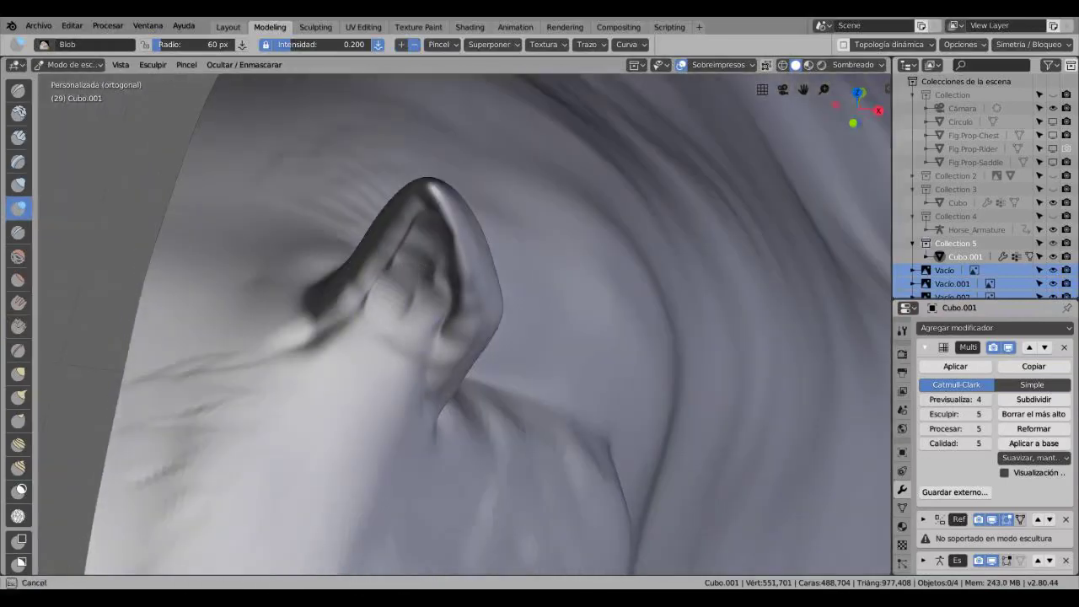
middle_click_drag(393, 280, 380, 291)
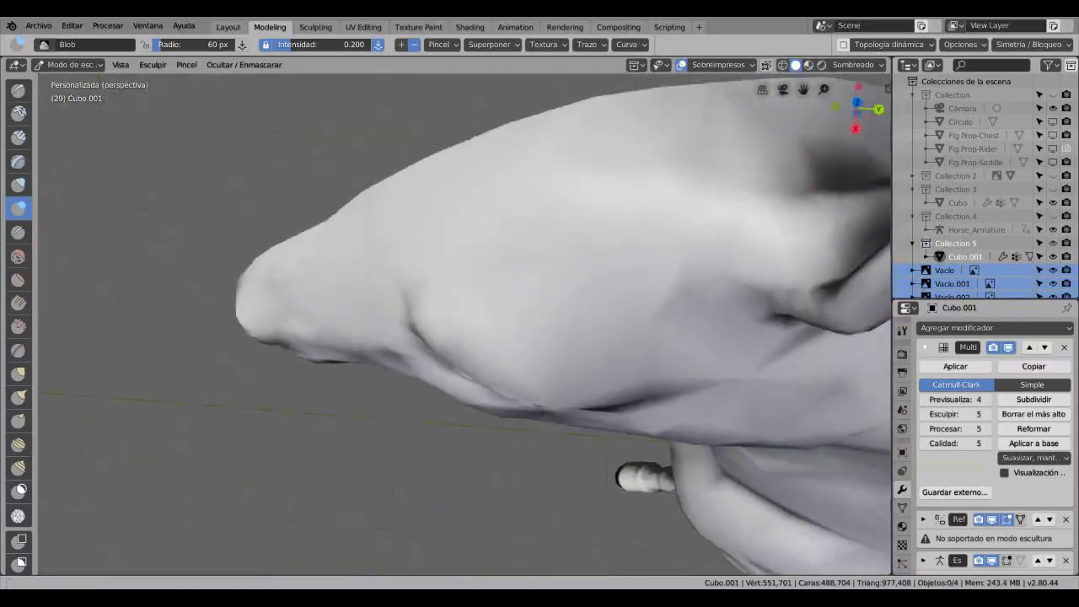
- Soften the ear's inner surface with Smooth at strength 0.6
middle_click_drag(464, 320, 557, 279)
left_click(18, 255)
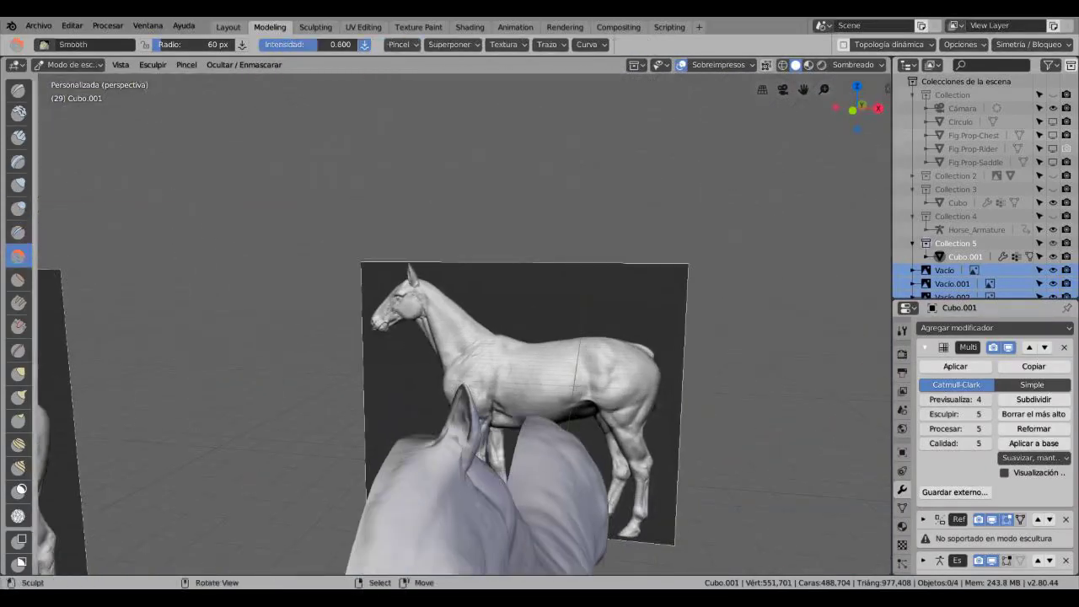
mouse_move(472, 337)
middle_mouse_down()
mouse_move(421, 354)
mouse_move(428, 339)
middle_mouse_up()
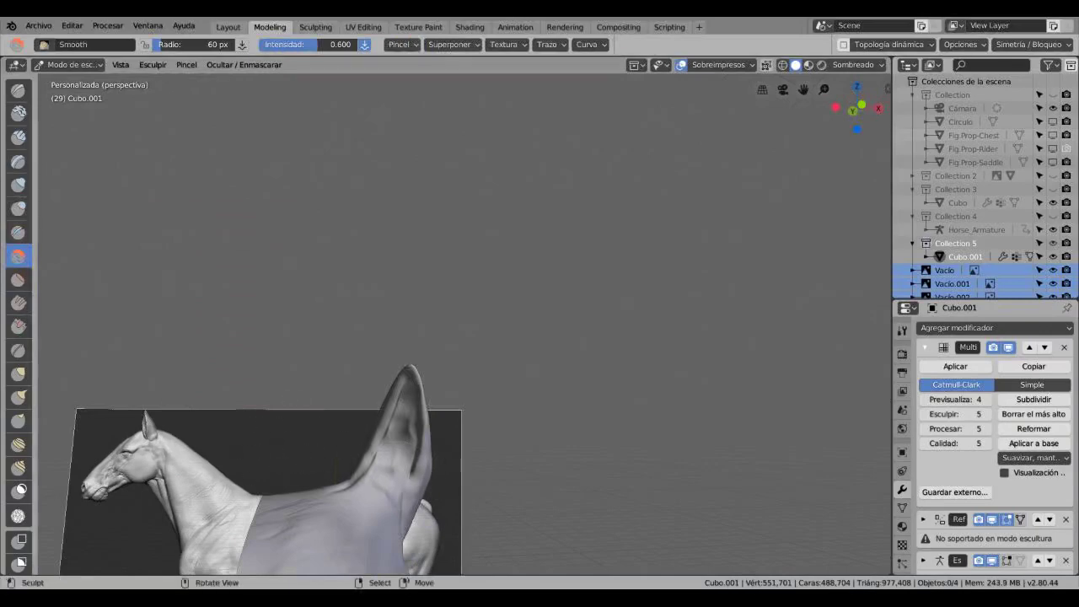
- Pull the ear tip into a narrower point with Snake Hook at strength 1.0 and build up the ear's back with Clay Strips at 0.3
left_click(18, 395)
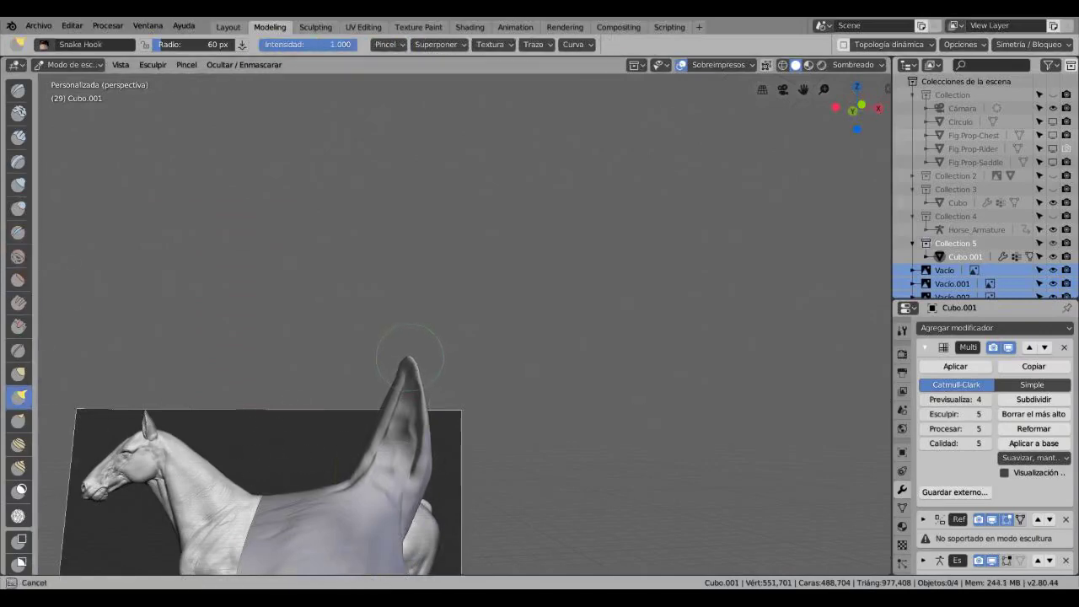
mouse_move(407, 348)
middle_mouse_down()
mouse_move(388, 371)
mouse_move(539, 379)
mouse_move(658, 363)
middle_mouse_up()
key("c")
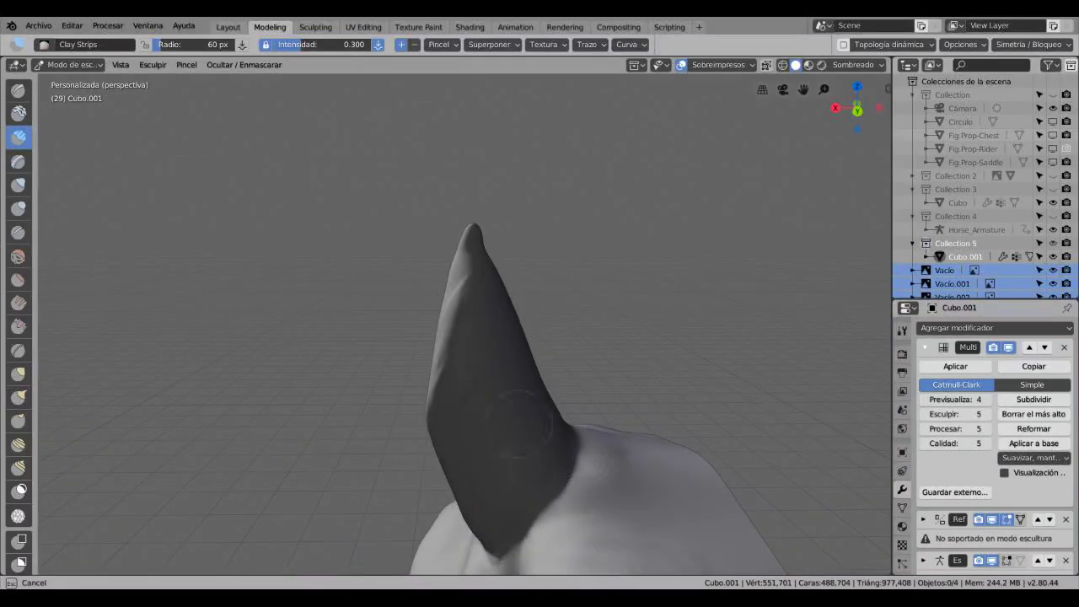
mouse_move(658, 362)
middle_mouse_down()
mouse_move(574, 375)
mouse_move(523, 363)
middle_mouse_up()
- Build up a ridge along the lower edge of the eyeball, just inside the lower eyelid, with Blob in add mode at strength 0.2
scroll(548, 376, "up", 8)
left_click(18, 207)
scroll(464, 320, "up", 4)
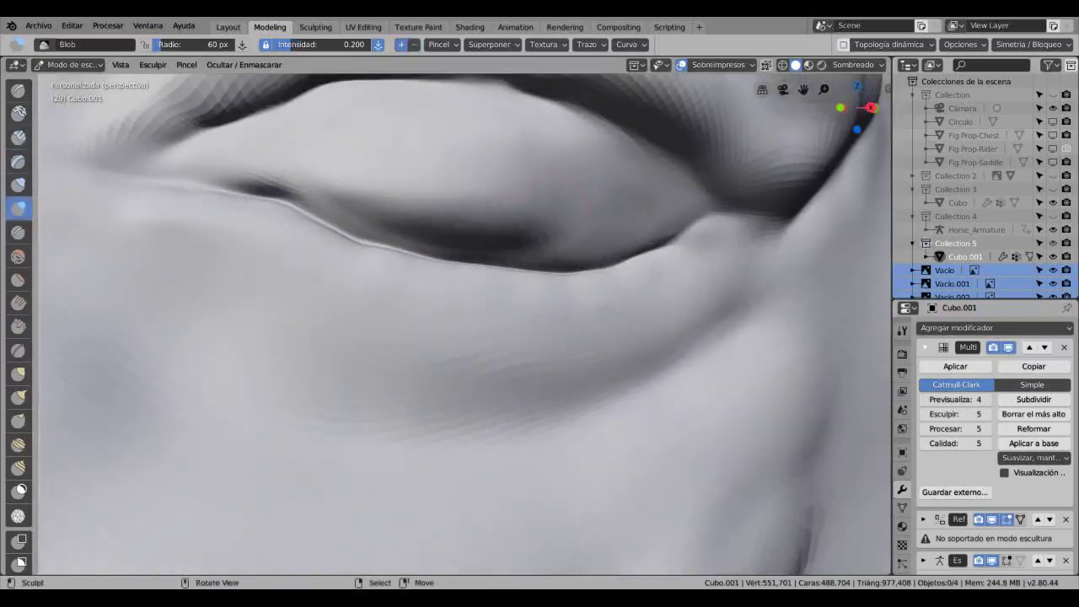
left_click_drag(409, 246, 312, 209)
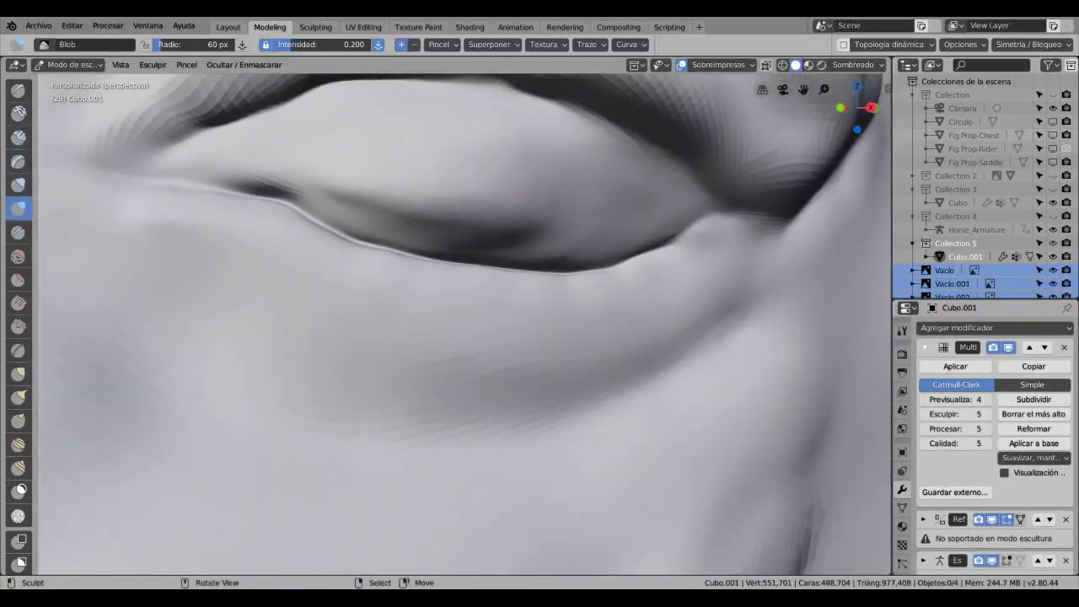
left_click_drag(417, 231, 350, 215)
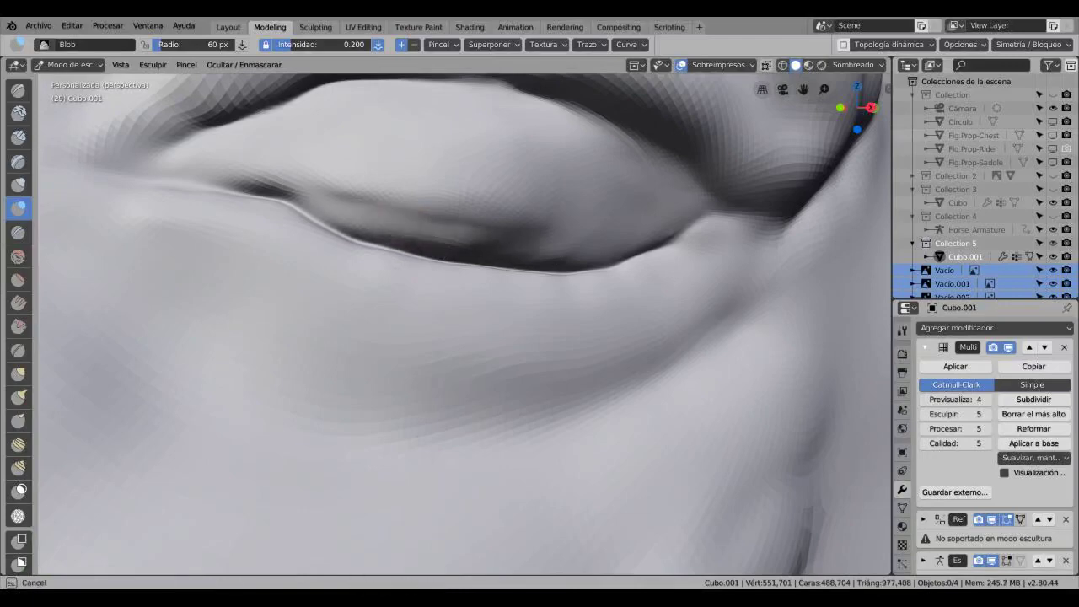